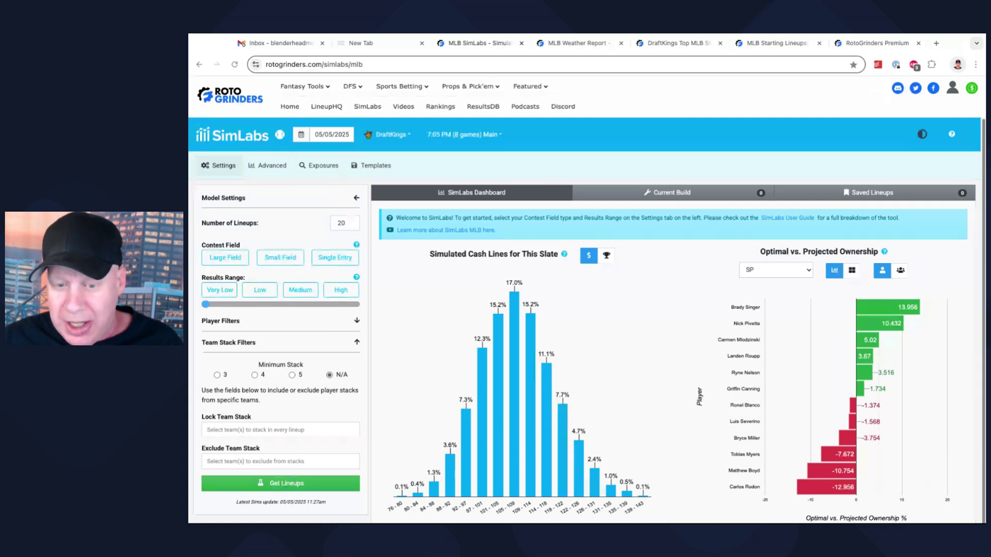
Step: Review the MLB weather report for 5/5, examining the rain and wind notes for each game
{"action": "key", "text": "ctrl+Tab"}
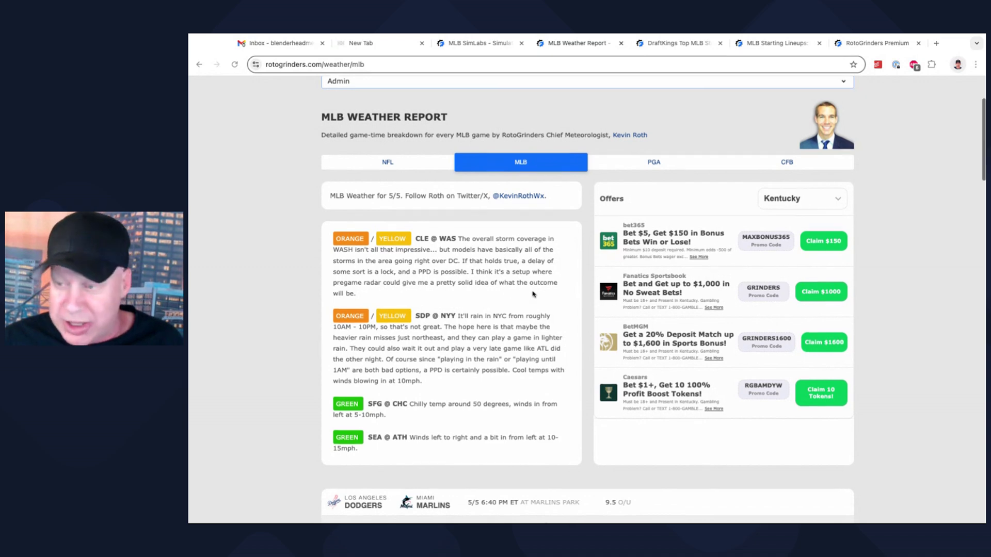
{"action": "scroll", "coordinate": [534, 294], "scroll_direction": "up", "scroll_amount": 1}
{"action": "scroll", "coordinate": [534, 294], "scroll_direction": "down", "scroll_amount": 1}
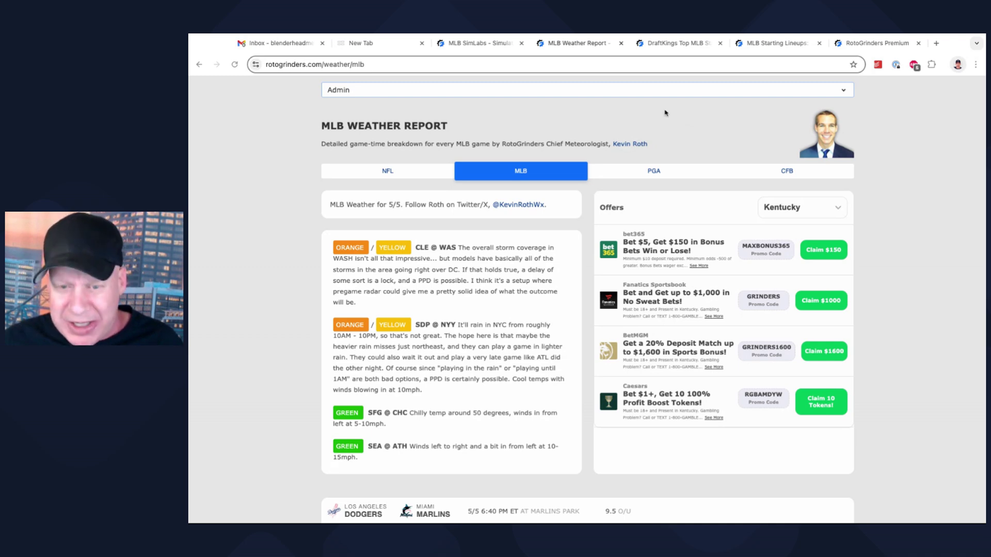
{"action": "left_click", "coordinate": [479, 45]}
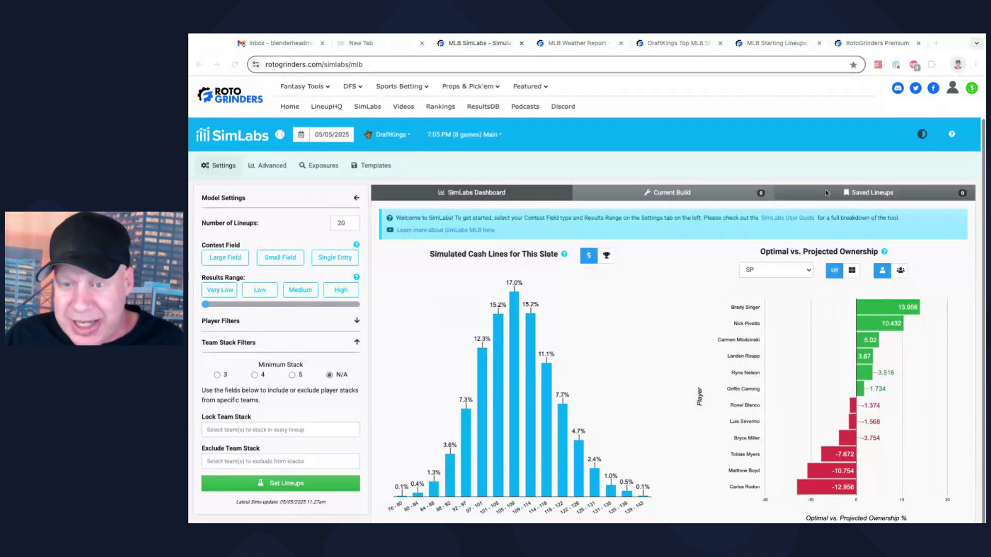
{"action": "left_click", "coordinate": [587, 45]}
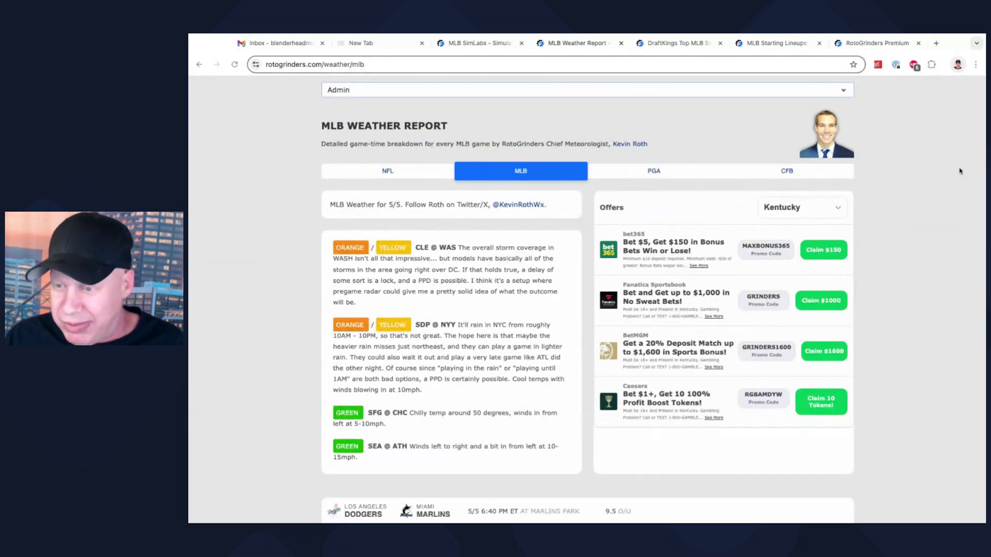
Step: Examine the DraftKings top MLB stacks table for the main slate, comparing optimal percentage with ownership by team
{"action": "left_click", "coordinate": [485, 44]}
{"action": "left_click", "coordinate": [669, 45]}
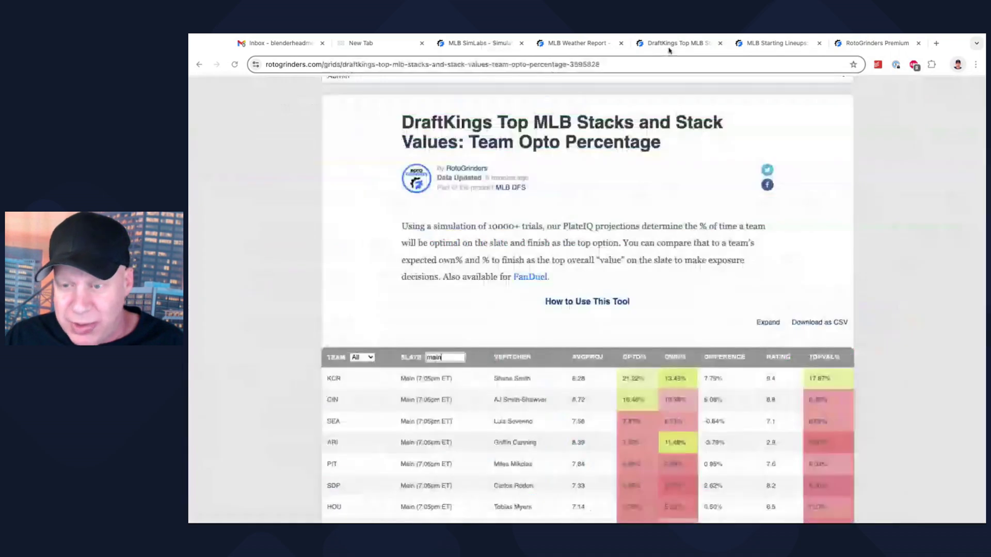
{"action": "scroll", "coordinate": [925, 179], "scroll_direction": "down", "scroll_amount": 5}
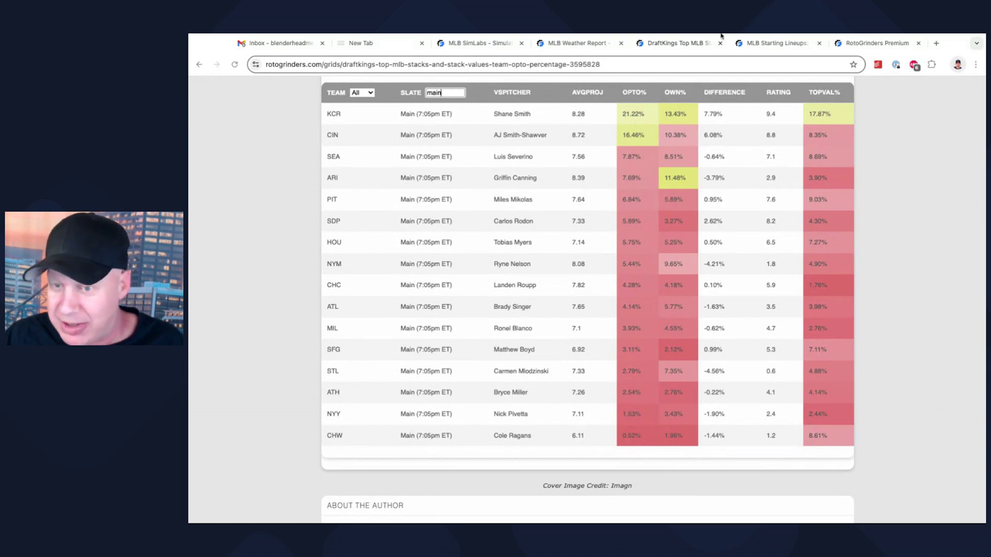
Step: Examine the White Sox at Royals projected lineups in the MLB starting lineups and recheck the team stack percentages
{"action": "left_click", "coordinate": [778, 47]}
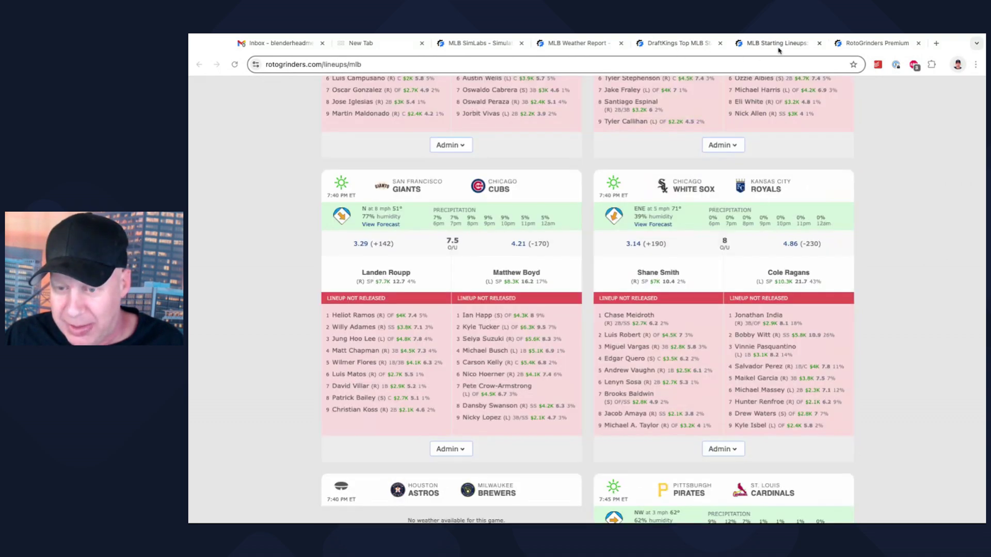
{"action": "scroll", "coordinate": [928, 205], "scroll_direction": "down", "scroll_amount": 2}
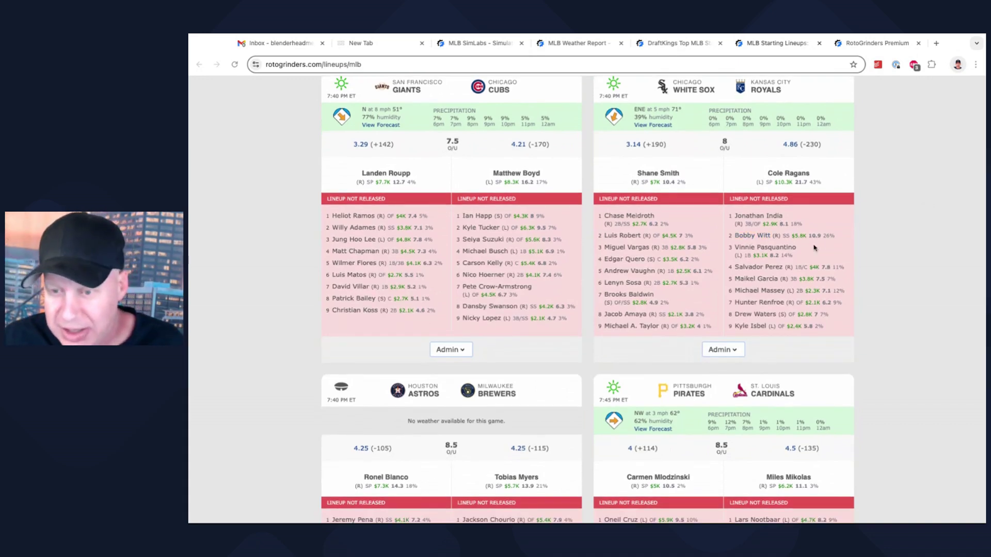
{"action": "scroll", "coordinate": [811, 247], "scroll_direction": "down", "scroll_amount": 1}
{"action": "scroll", "coordinate": [806, 247], "scroll_direction": "up", "scroll_amount": 1}
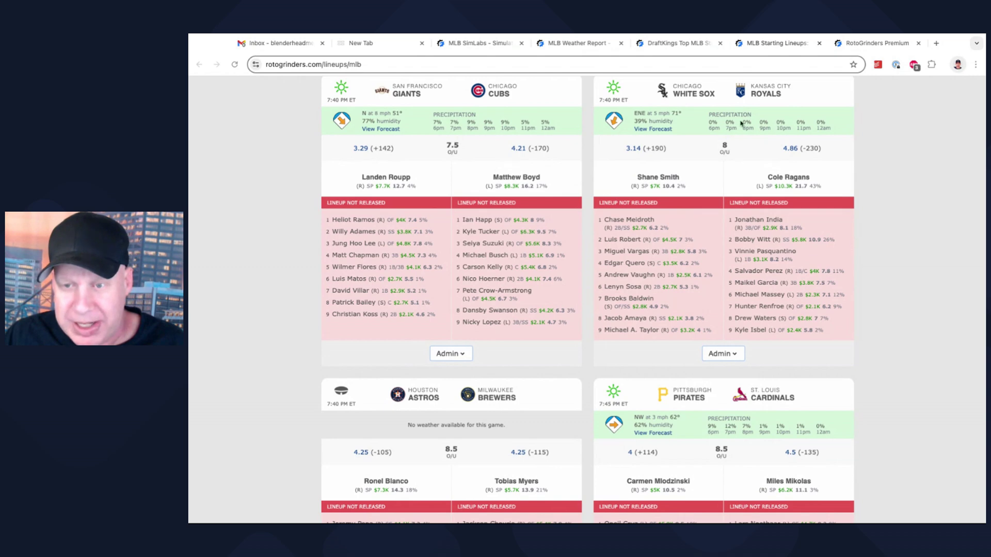
{"action": "left_click", "coordinate": [690, 45]}
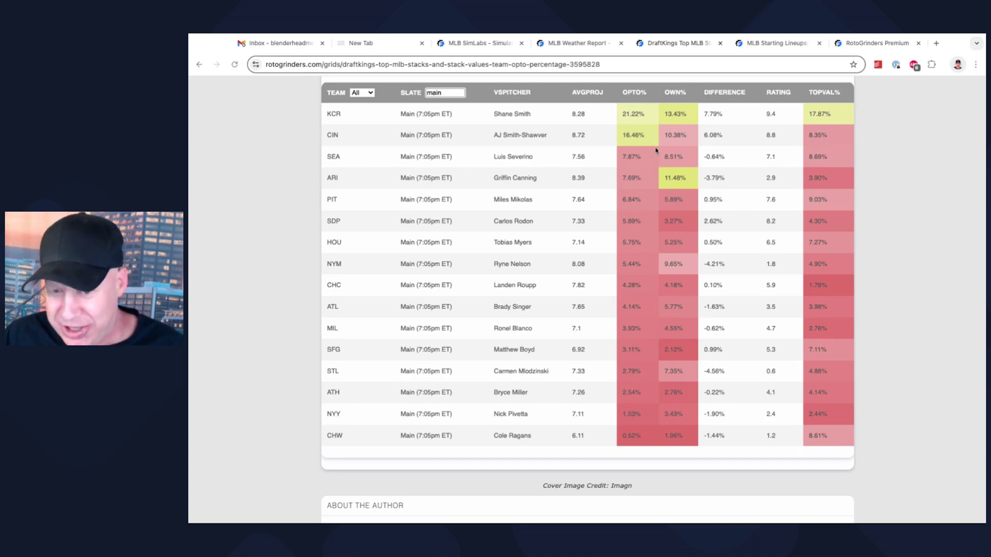
Step: Examine the Mets at Diamondbacks projected lineups, salaries and ownership in the MLB starting lineups
{"action": "left_click", "coordinate": [775, 49]}
{"action": "scroll", "coordinate": [884, 250], "scroll_direction": "down", "scroll_amount": 1}
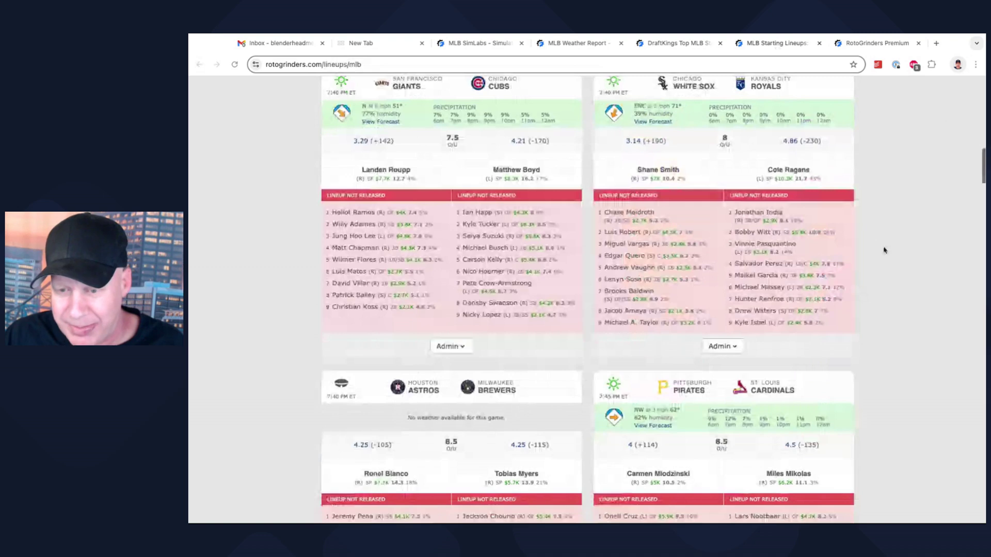
{"action": "scroll", "coordinate": [885, 250], "scroll_direction": "down", "scroll_amount": 2}
{"action": "scroll", "coordinate": [884, 250], "scroll_direction": "down", "scroll_amount": 6}
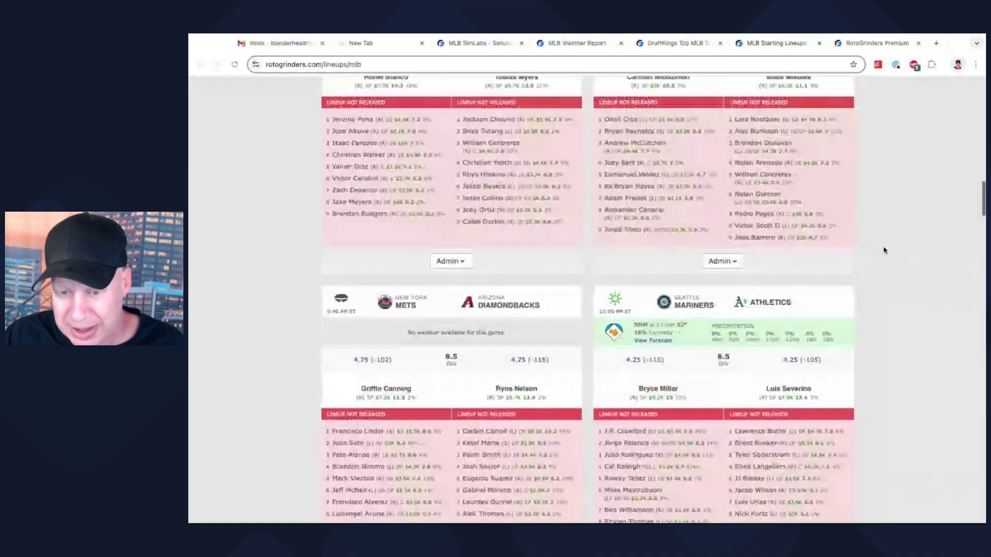
{"action": "scroll", "coordinate": [884, 250], "scroll_direction": "down", "scroll_amount": 3}
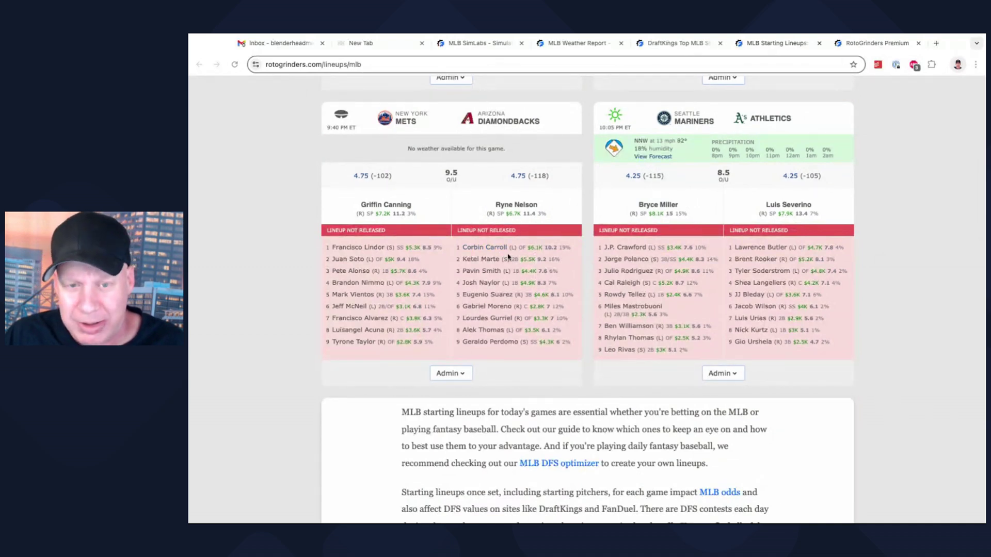
{"action": "scroll", "coordinate": [508, 256], "scroll_direction": "up", "scroll_amount": 1}
{"action": "scroll", "coordinate": [516, 261], "scroll_direction": "down", "scroll_amount": 1}
{"action": "scroll", "coordinate": [521, 278], "scroll_direction": "down", "scroll_amount": 1}
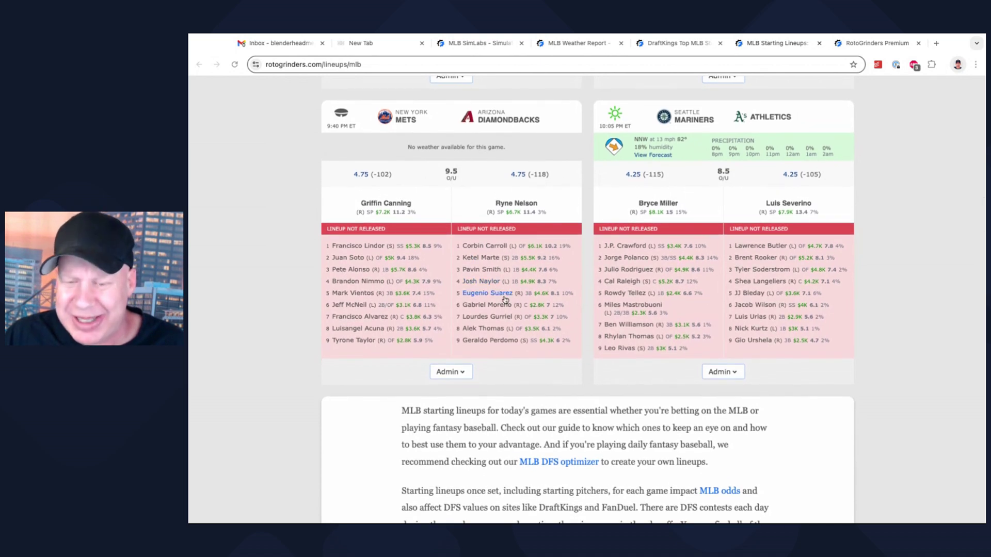
{"action": "scroll", "coordinate": [505, 299], "scroll_direction": "down", "scroll_amount": 1}
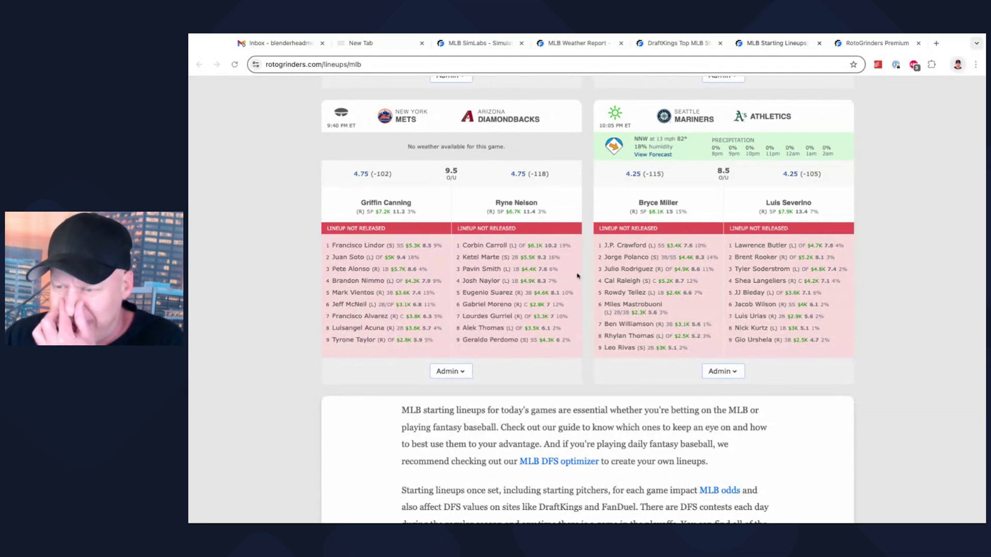
Step: Examine the Reds at Braves projected lineups, including hitter salaries, projections and ownership
{"action": "scroll", "coordinate": [578, 277], "scroll_direction": "up", "scroll_amount": 12}
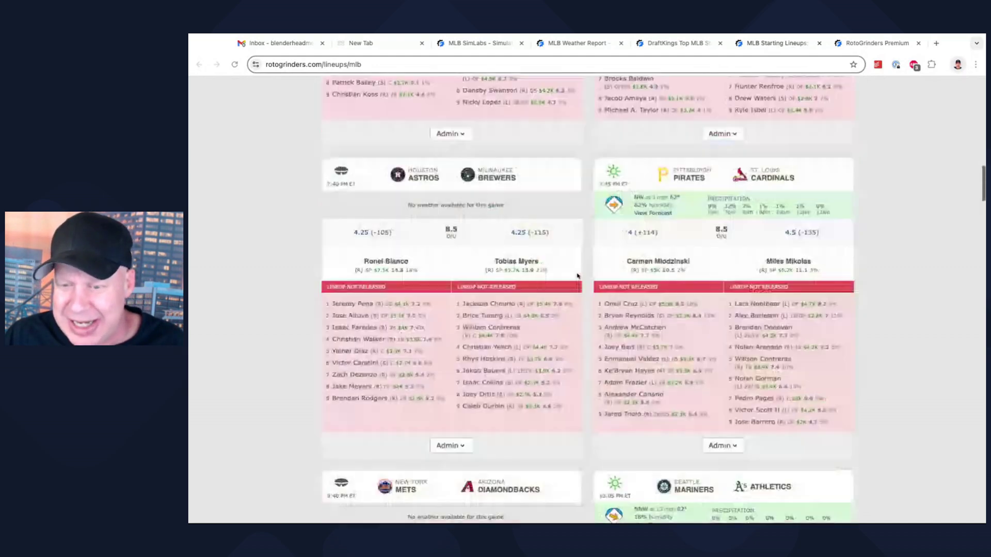
{"action": "scroll", "coordinate": [579, 276], "scroll_direction": "up", "scroll_amount": 9}
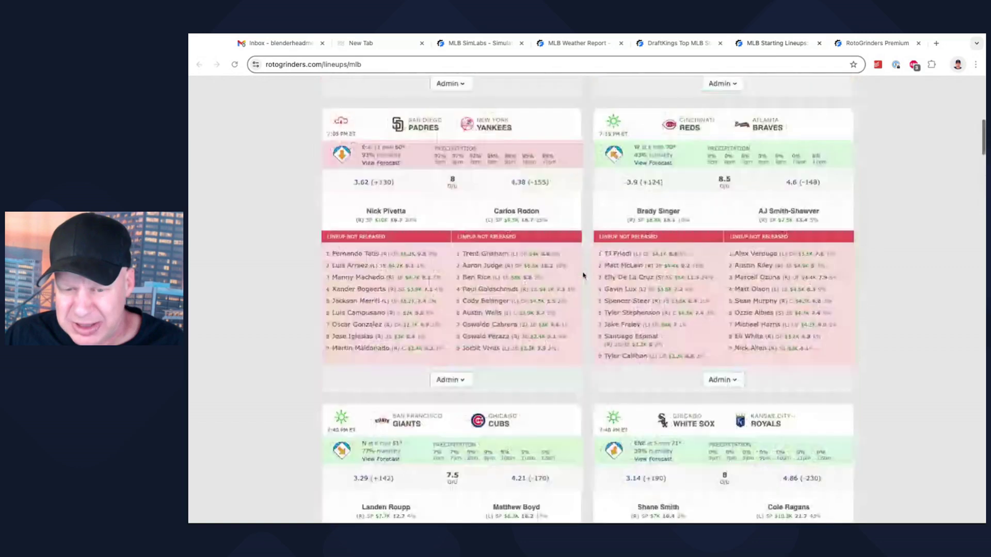
{"action": "scroll", "coordinate": [583, 275], "scroll_direction": "down", "scroll_amount": 3}
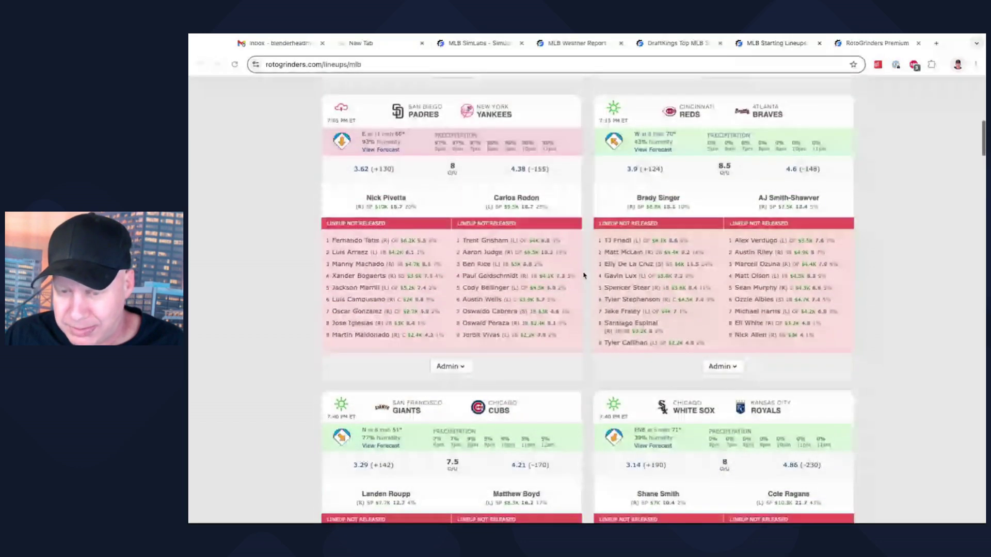
{"action": "scroll", "coordinate": [584, 276], "scroll_direction": "down", "scroll_amount": 1}
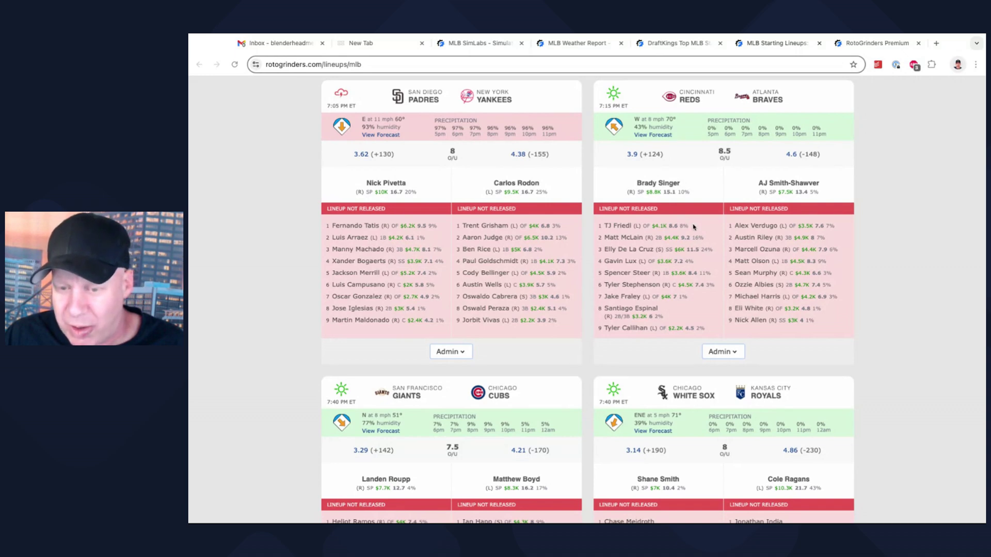
{"action": "scroll", "coordinate": [697, 258], "scroll_direction": "down", "scroll_amount": 1}
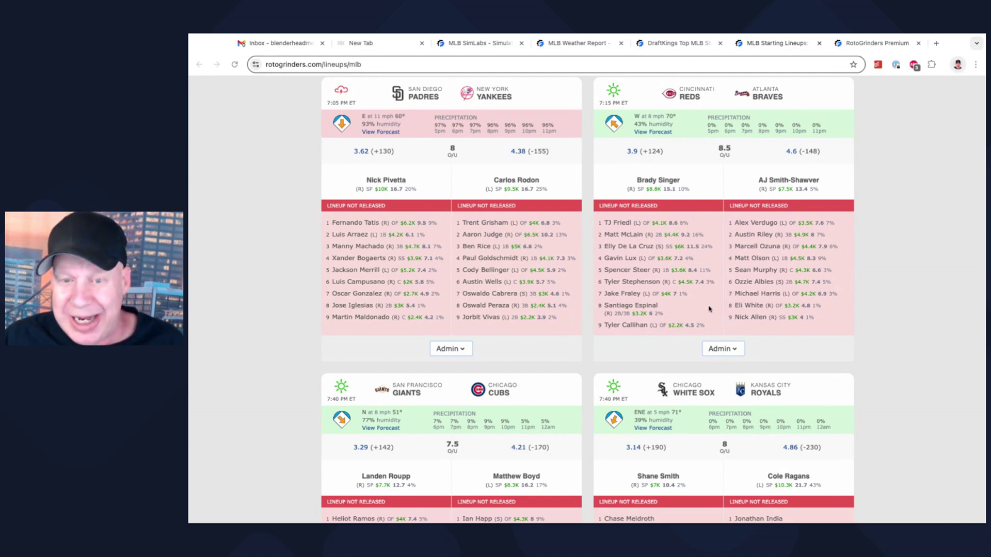
Step: Configure the SimLabs model with a minimum stack of 5, a Single Entry contest field, Medium results range and 150 lineups
{"action": "left_click", "coordinate": [492, 44]}
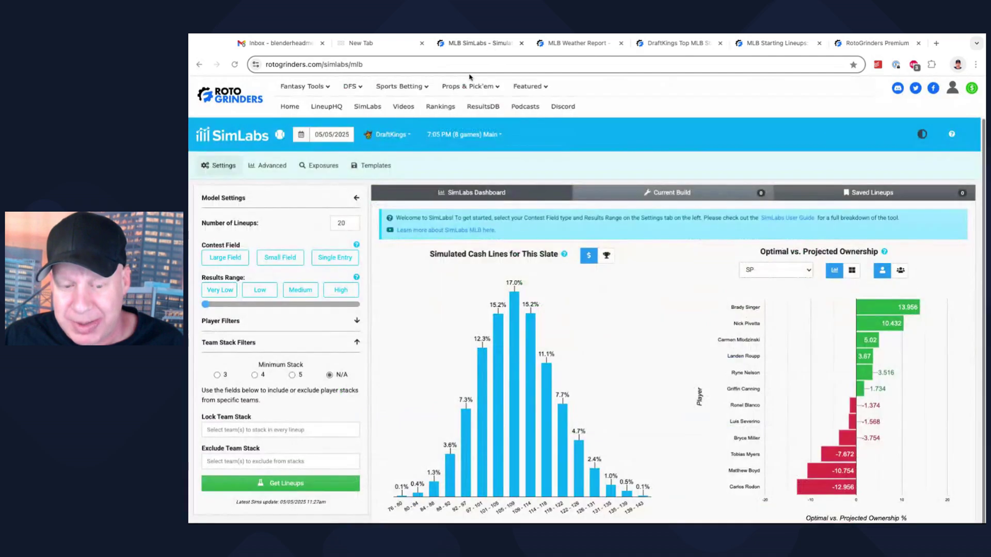
{"action": "left_click", "coordinate": [292, 375]}
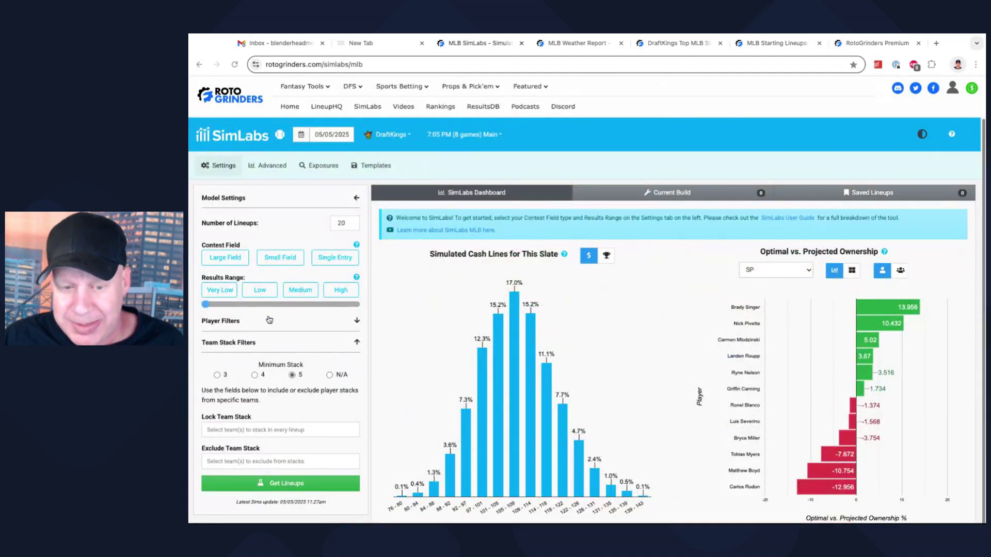
{"action": "left_click", "coordinate": [326, 257]}
{"action": "left_click", "coordinate": [296, 291]}
{"action": "left_click", "coordinate": [344, 223]}
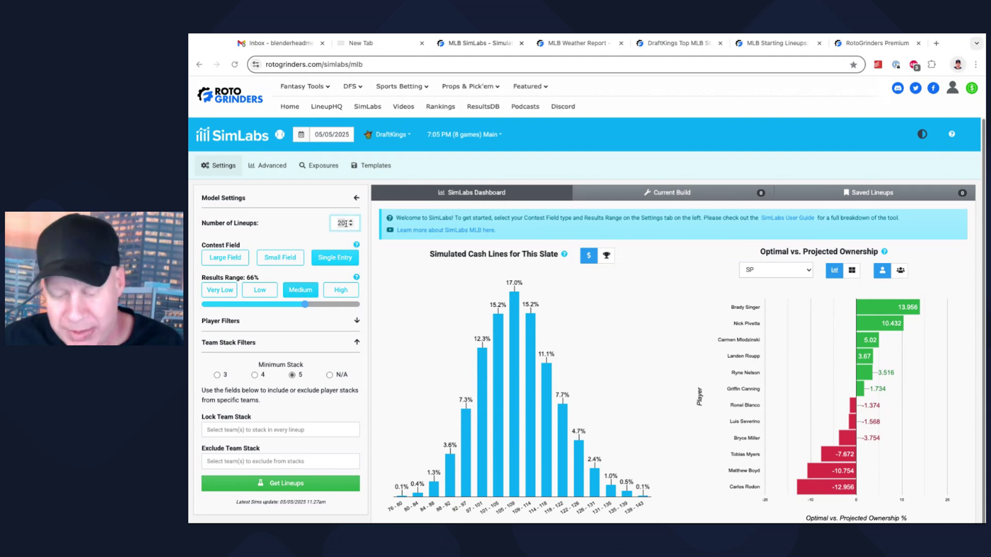
{"action": "key", "text": "BackSpace"}
{"action": "key", "text": "BackSpace"}
{"action": "type", "text": "150"}
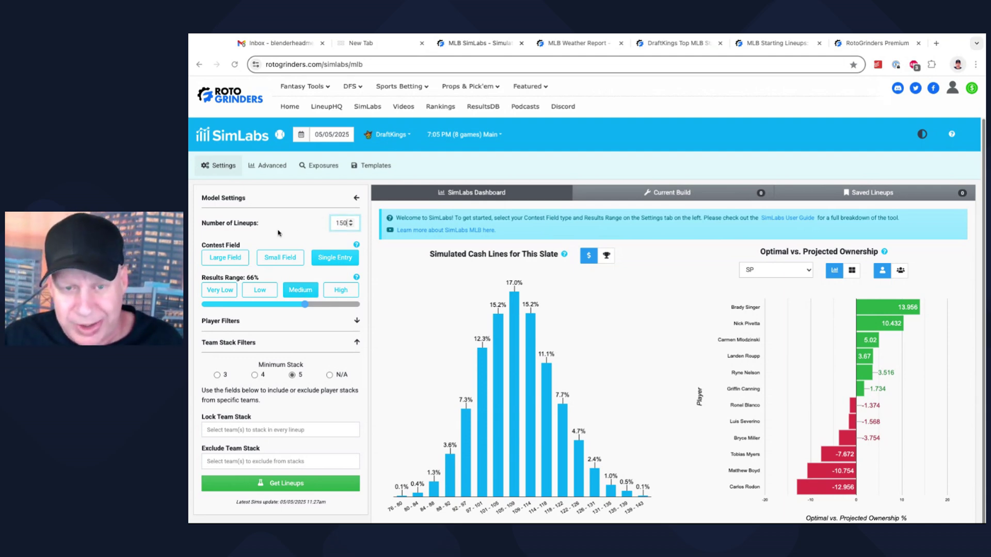
Step: Exclude starting pitchers Nick Pivetta and Carlos Rodon from the lineups using the player filters
{"action": "scroll", "coordinate": [297, 223], "scroll_direction": "down", "scroll_amount": 1}
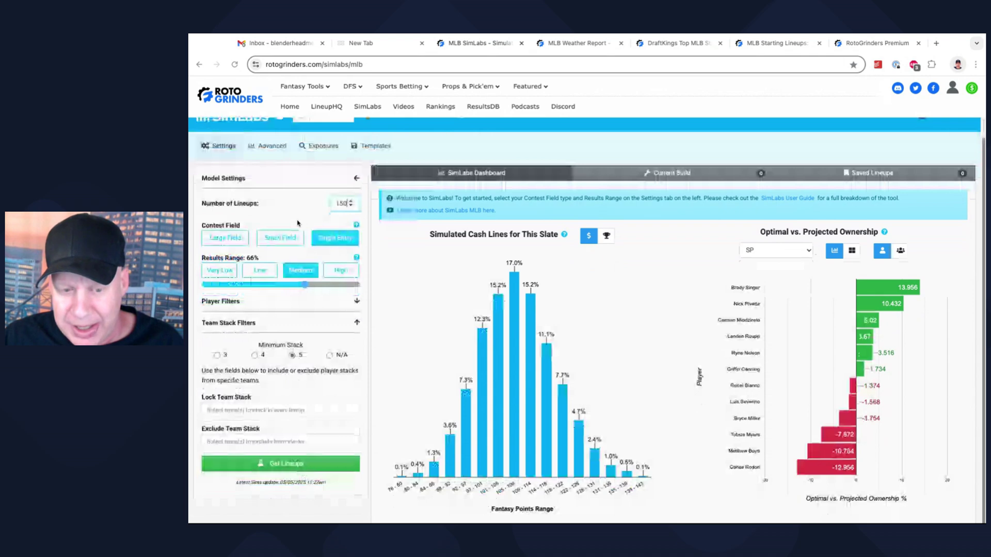
{"action": "left_click", "coordinate": [236, 301]}
{"action": "left_click", "coordinate": [247, 406]}
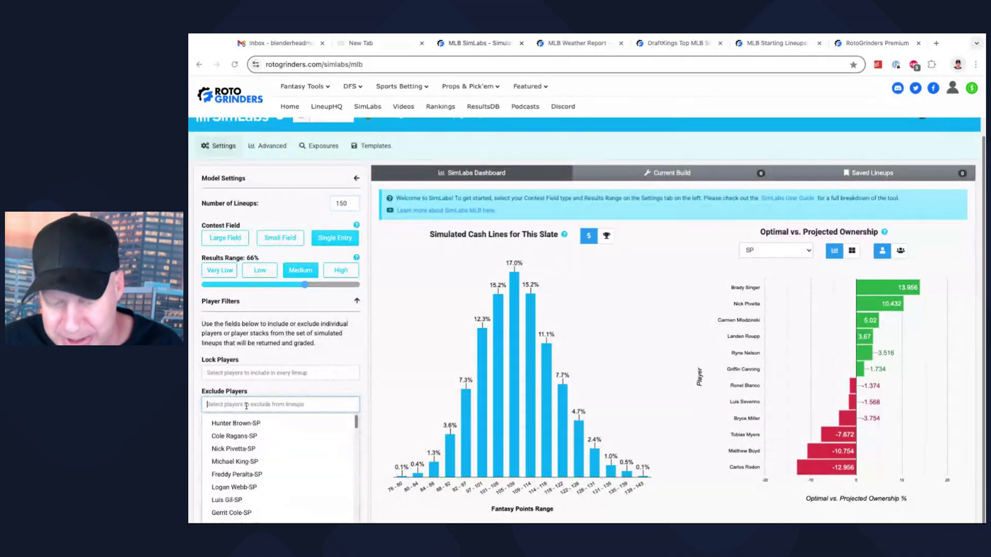
{"action": "type", "text": "pive"}
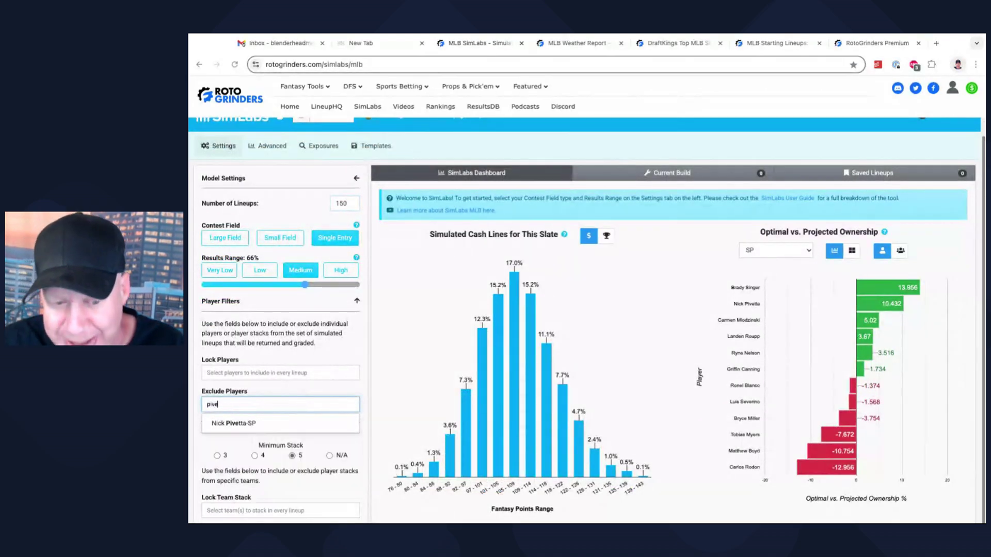
{"action": "left_click", "coordinate": [253, 424]}
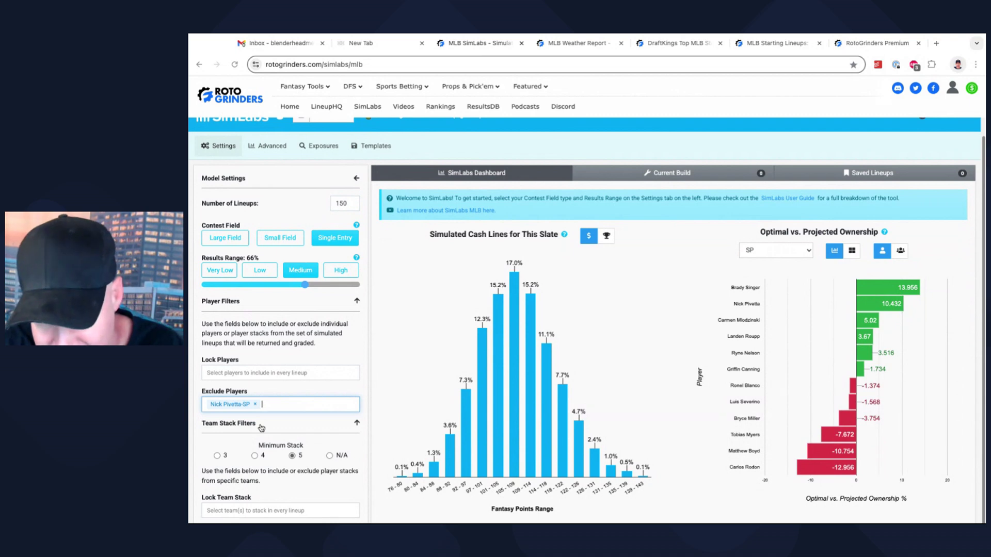
{"action": "type", "text": "rod"}
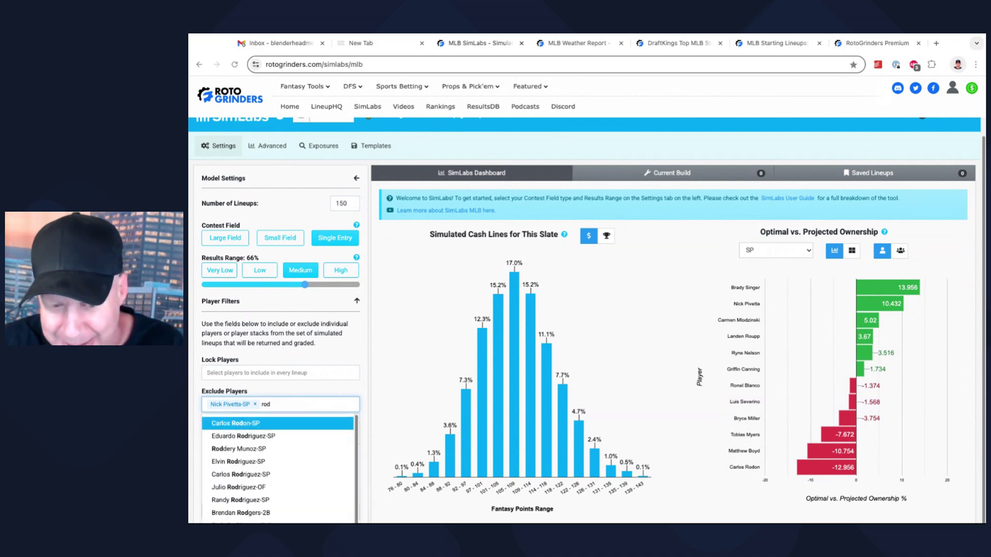
{"action": "key", "text": "Return"}
Step: Exclude the NYY and SD team stacks from the lineups
{"action": "scroll", "coordinate": [270, 468], "scroll_direction": "down", "scroll_amount": 2}
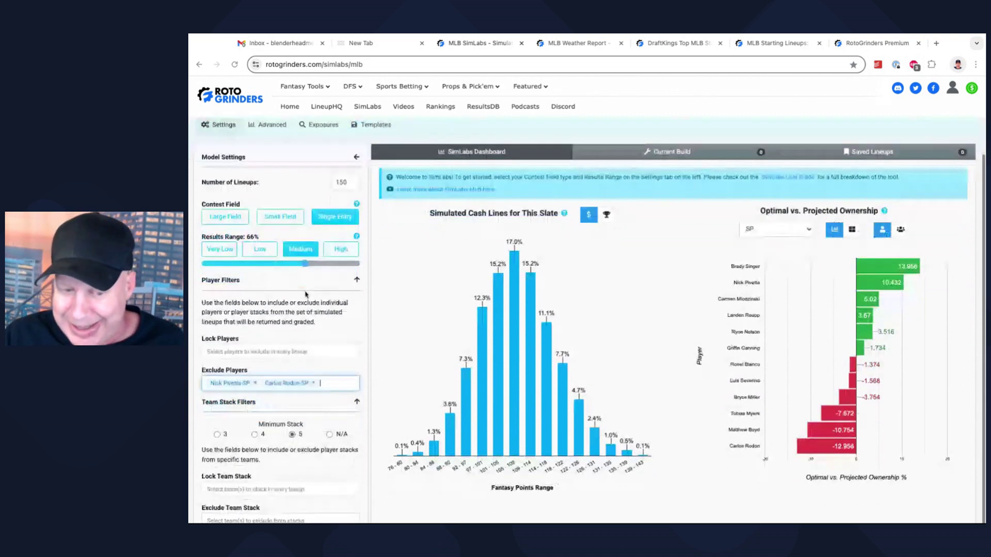
{"action": "left_click", "coordinate": [264, 498]}
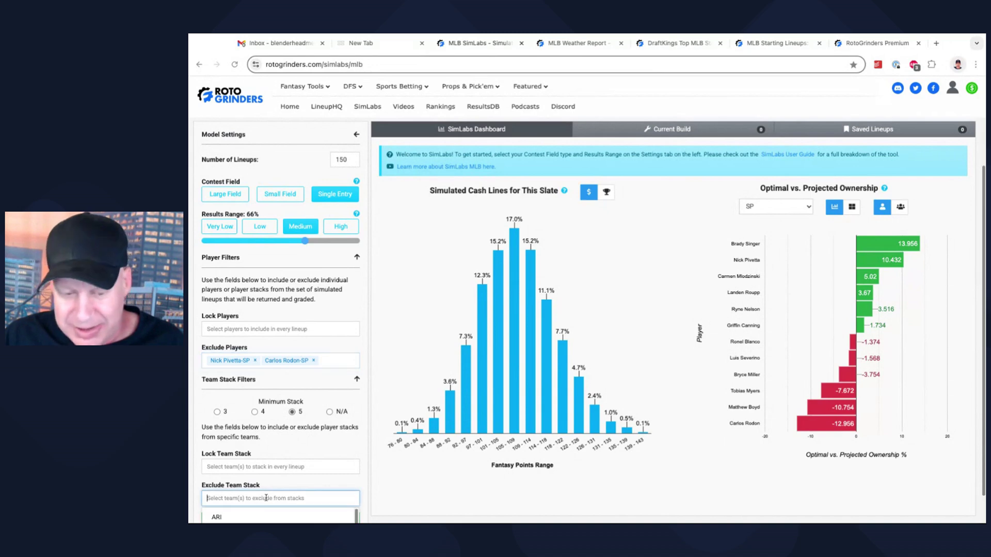
{"action": "scroll", "coordinate": [278, 493], "scroll_direction": "down", "scroll_amount": 2}
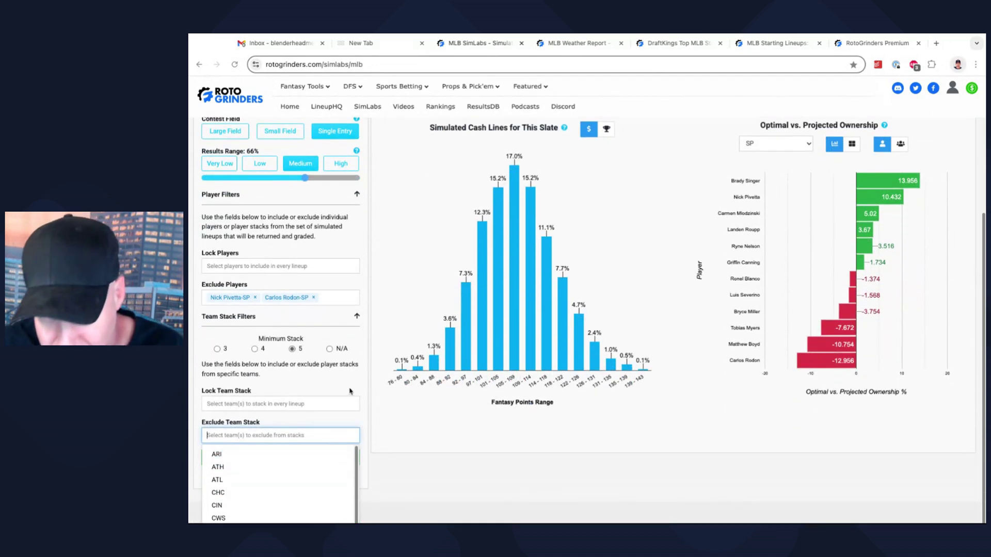
{"action": "scroll", "coordinate": [350, 390], "scroll_direction": "up", "scroll_amount": 2}
{"action": "type", "text": "nyy"}
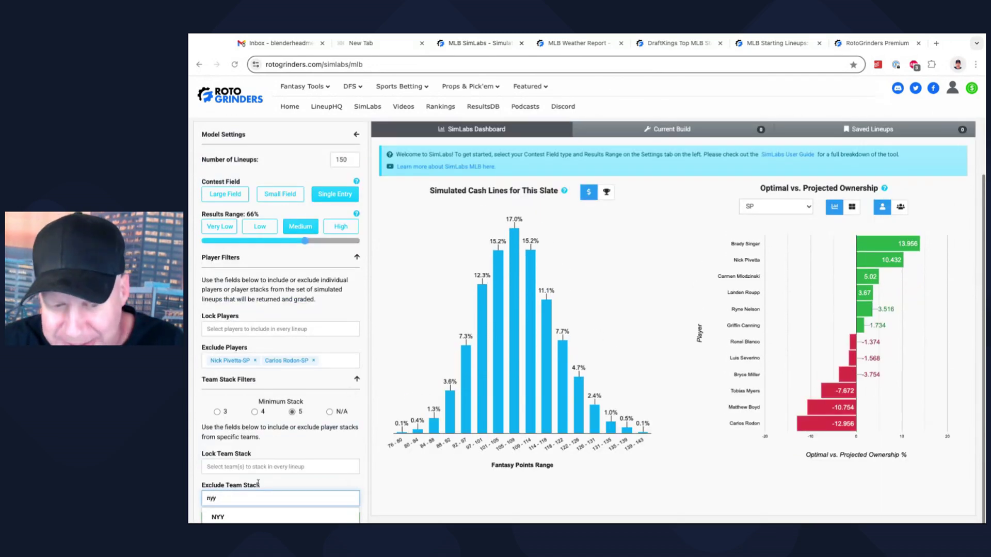
{"action": "left_click", "coordinate": [264, 519]}
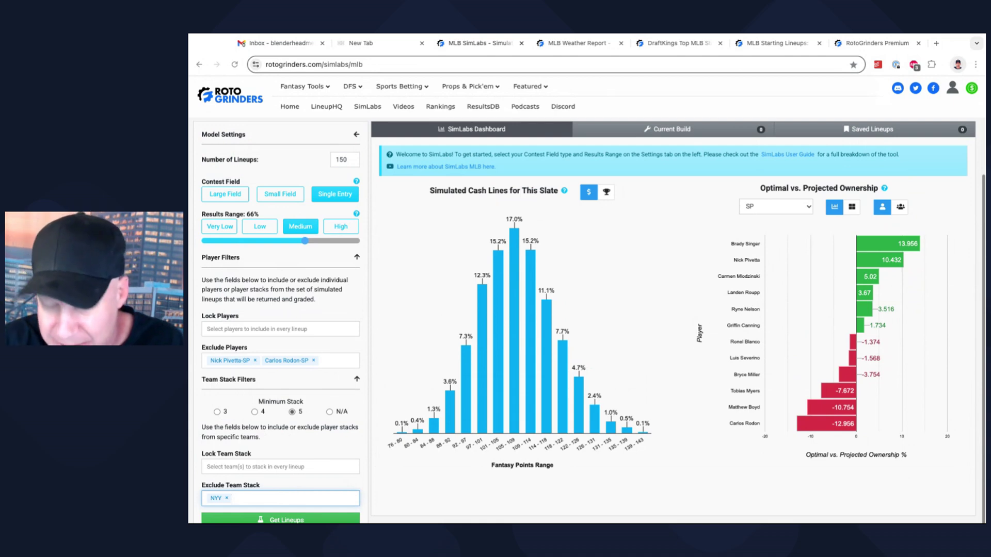
{"action": "type", "text": "sd"}
{"action": "key", "text": "Return"}
{"action": "scroll", "coordinate": [312, 377], "scroll_direction": "up", "scroll_amount": 2}
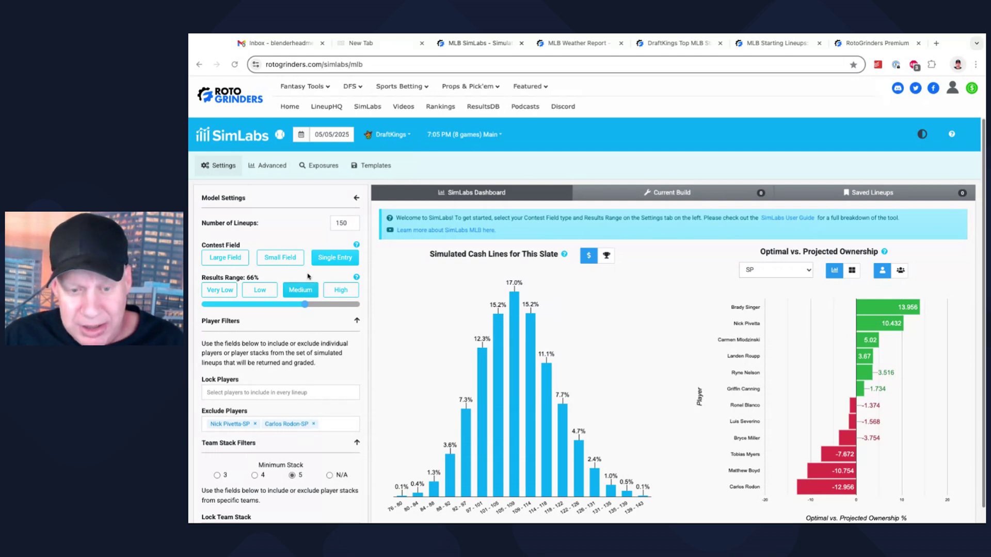
Step: Generate the 150 lineups with the configured model settings and review the first two lineups
{"action": "scroll", "coordinate": [308, 279], "scroll_direction": "down", "scroll_amount": 2}
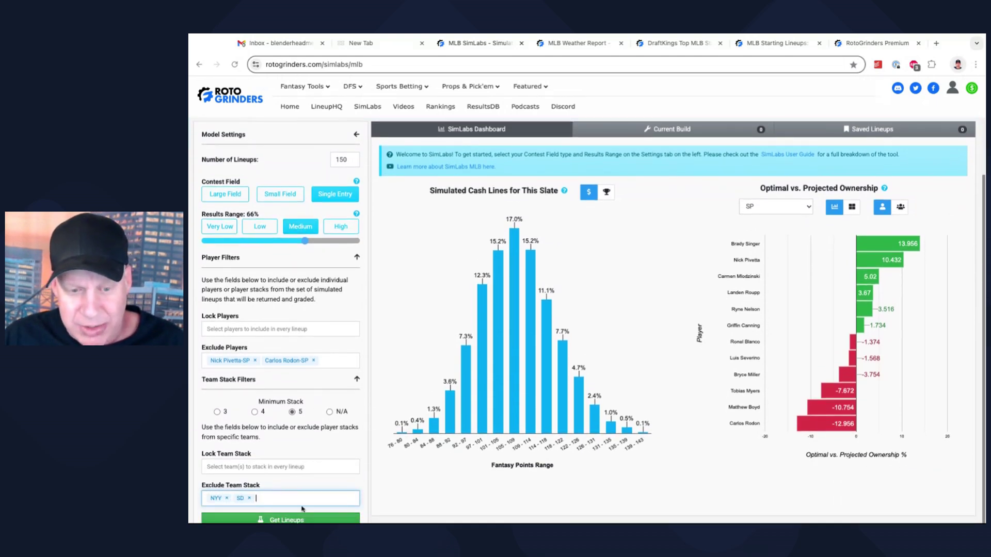
{"action": "left_click", "coordinate": [293, 520]}
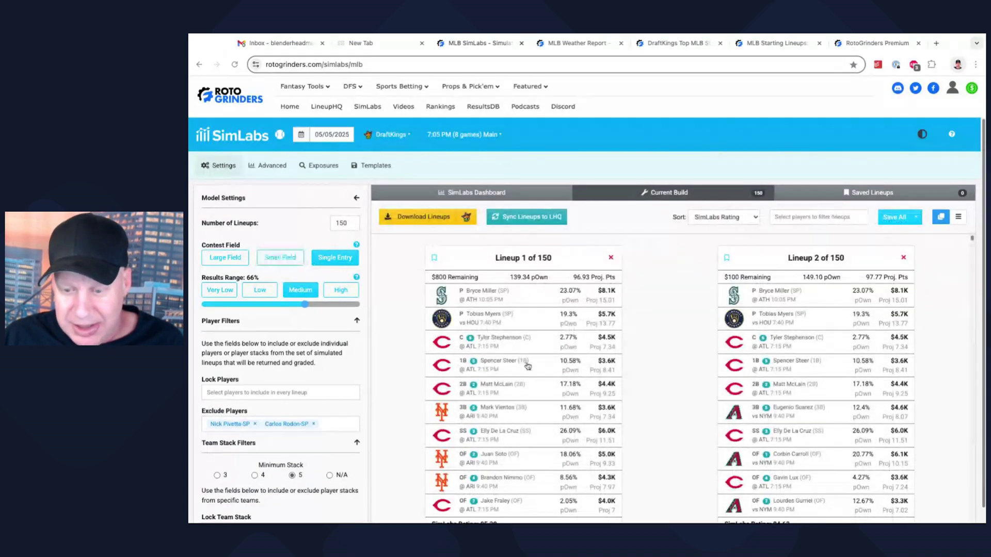
{"action": "scroll", "coordinate": [336, 459], "scroll_direction": "down", "scroll_amount": 2}
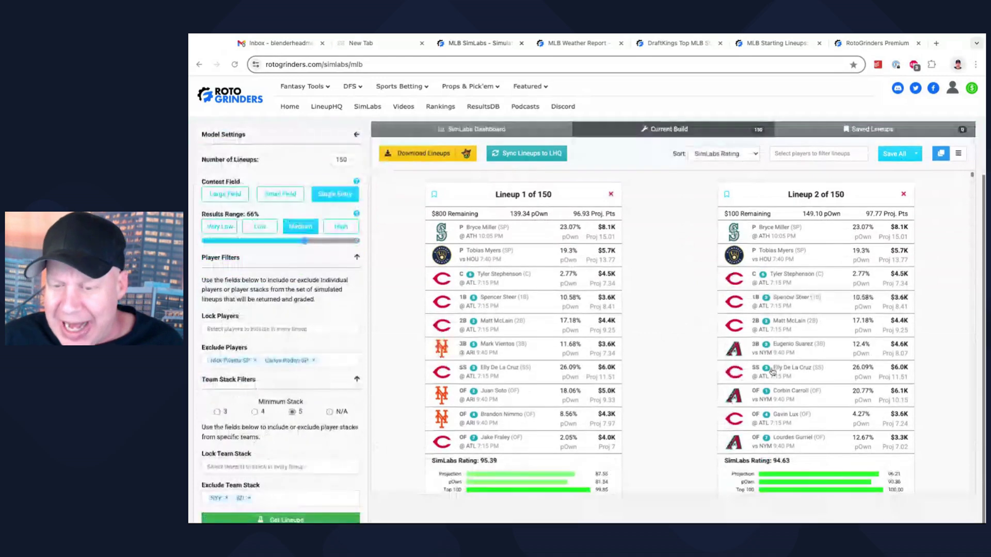
{"action": "scroll", "coordinate": [339, 274], "scroll_direction": "up", "scroll_amount": 1}
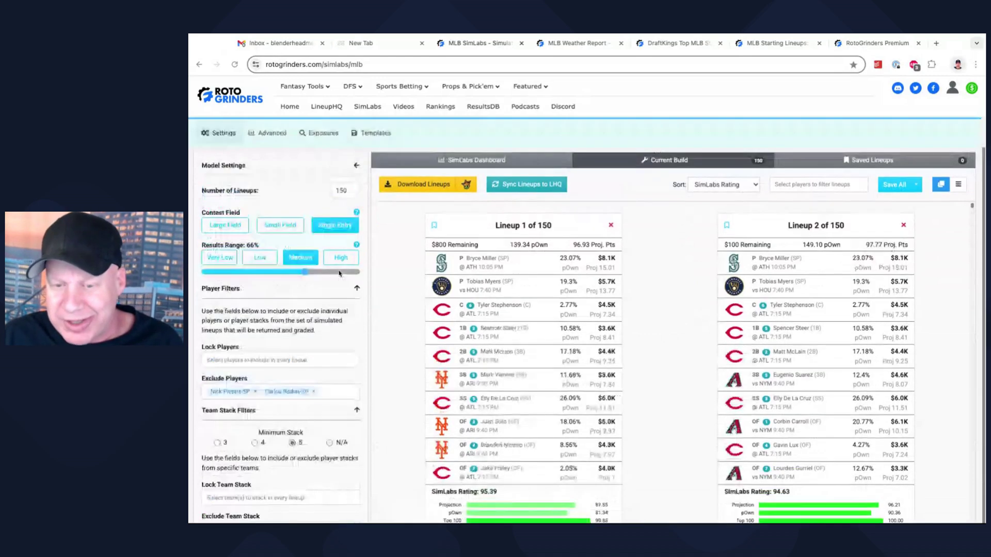
{"action": "scroll", "coordinate": [339, 274], "scroll_direction": "up", "scroll_amount": 1}
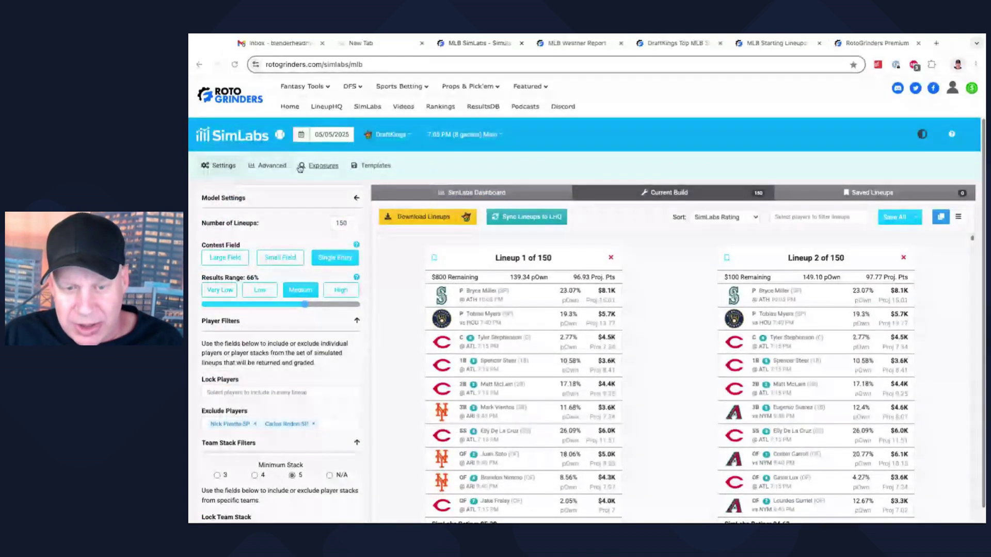
Step: Show the player exposures of the current build, filtered to starting pitchers (SP)
{"action": "left_click", "coordinate": [318, 166]}
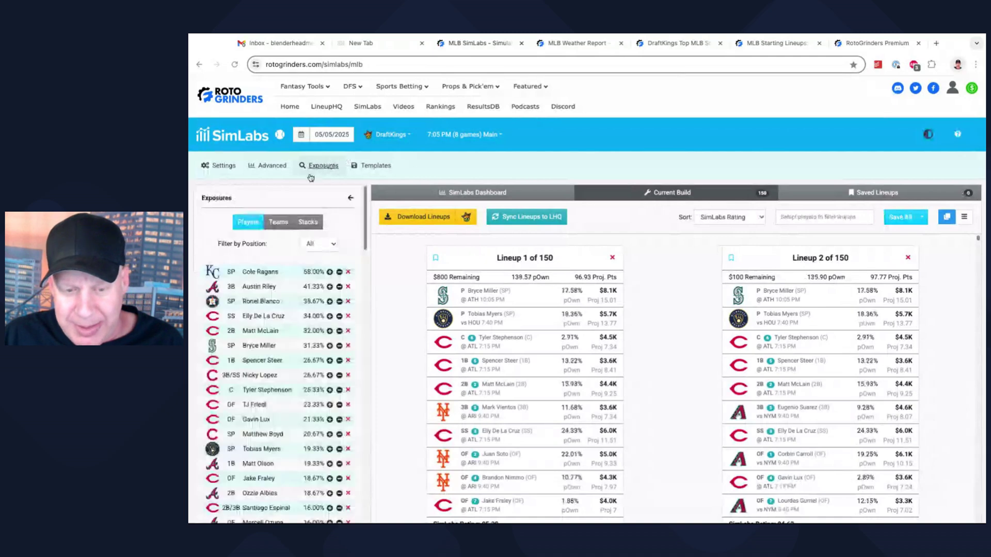
{"action": "left_click", "coordinate": [323, 243]}
{"action": "left_click", "coordinate": [328, 254]}
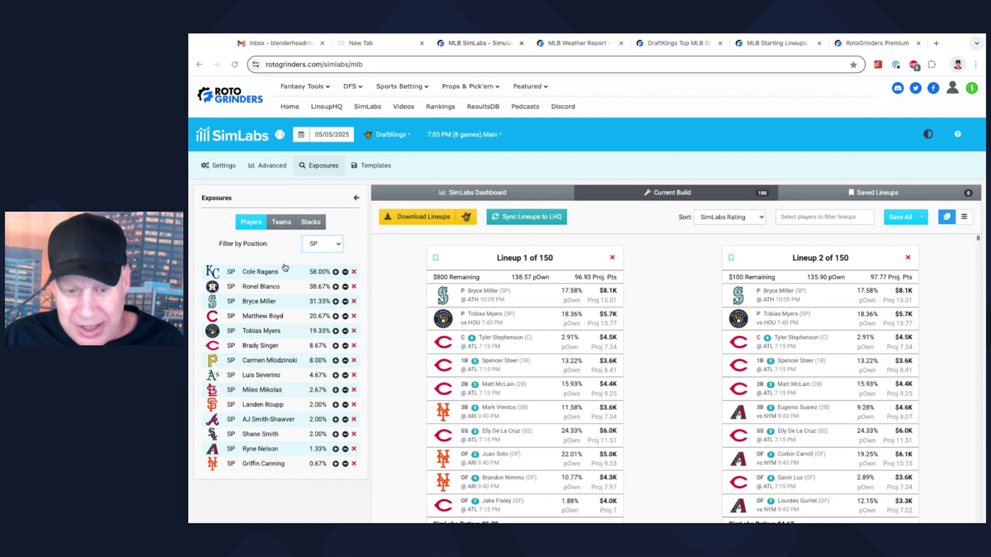
Step: Show the build's exposures by team and look over the first four lineups against them
{"action": "left_click", "coordinate": [282, 222]}
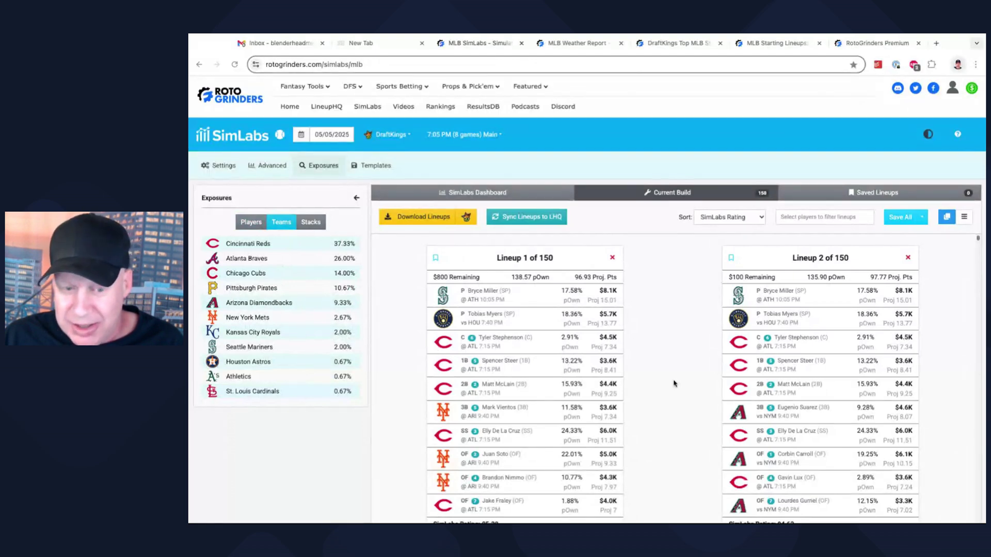
{"action": "scroll", "coordinate": [634, 341], "scroll_direction": "down", "scroll_amount": 3}
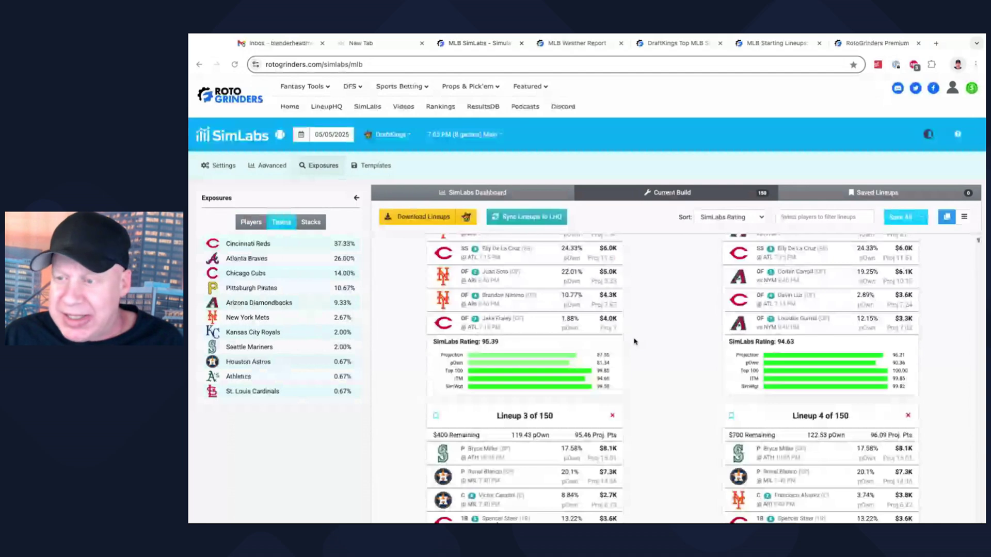
{"action": "scroll", "coordinate": [635, 341], "scroll_direction": "up", "scroll_amount": 4}
{"action": "scroll", "coordinate": [961, 156], "scroll_direction": "down", "scroll_amount": 1}
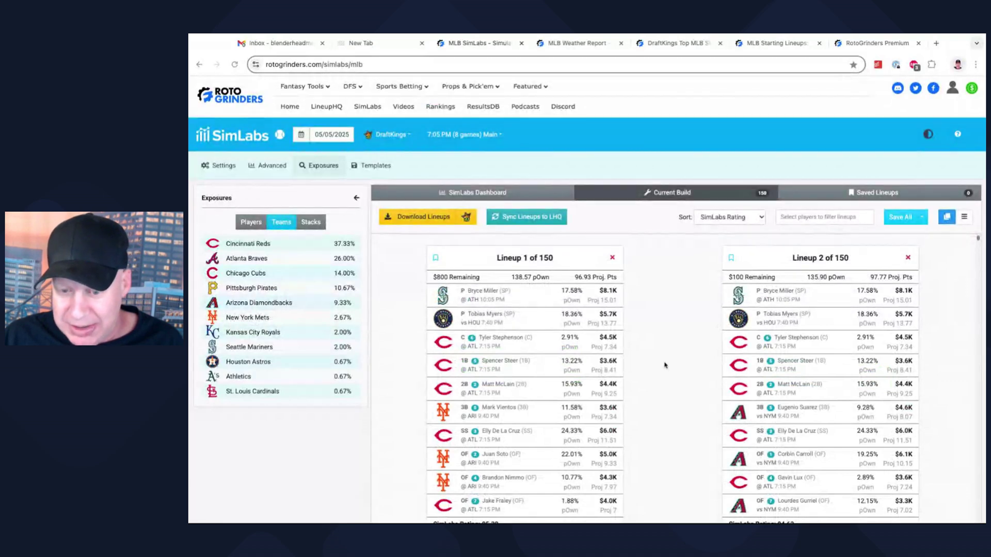
{"action": "scroll", "coordinate": [661, 351], "scroll_direction": "down", "scroll_amount": 2}
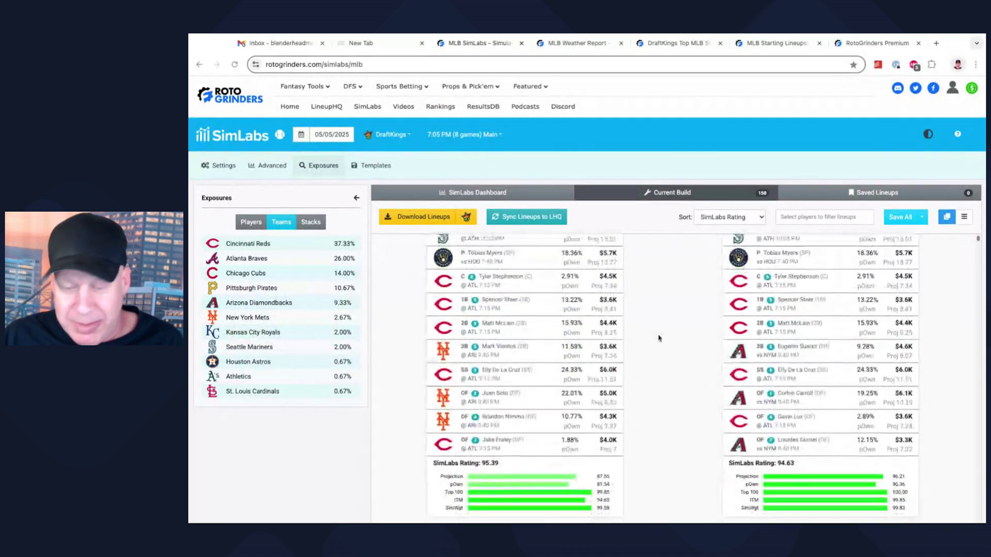
{"action": "scroll", "coordinate": [658, 338], "scroll_direction": "up", "scroll_amount": 1}
{"action": "scroll", "coordinate": [650, 338], "scroll_direction": "up", "scroll_amount": 2}
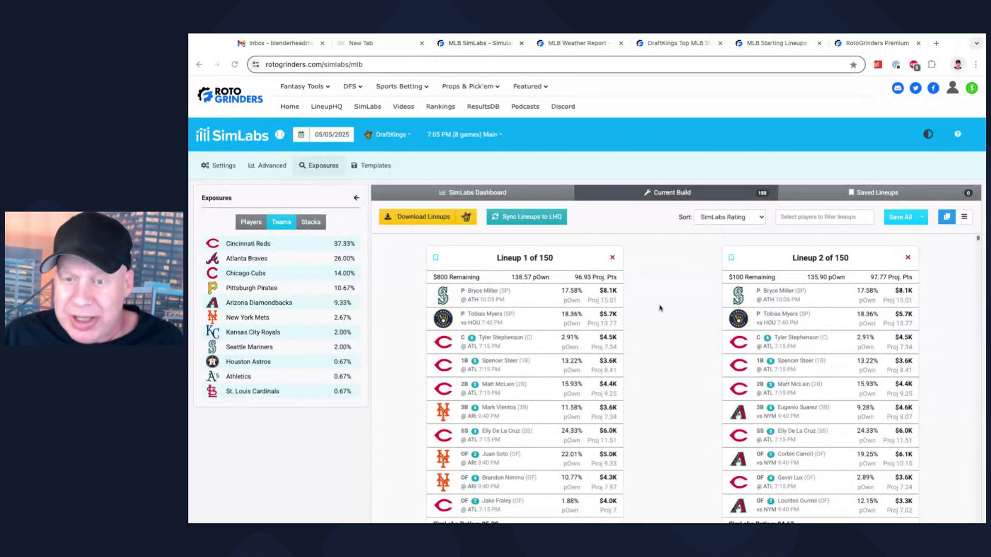
Step: Check the MLB Starting Lineups page for the Giants at Cubs and White Sox at Royals projected hitters, totals and ownership
{"action": "left_click", "coordinate": [785, 45]}
{"action": "scroll", "coordinate": [876, 283], "scroll_direction": "up", "scroll_amount": 5}
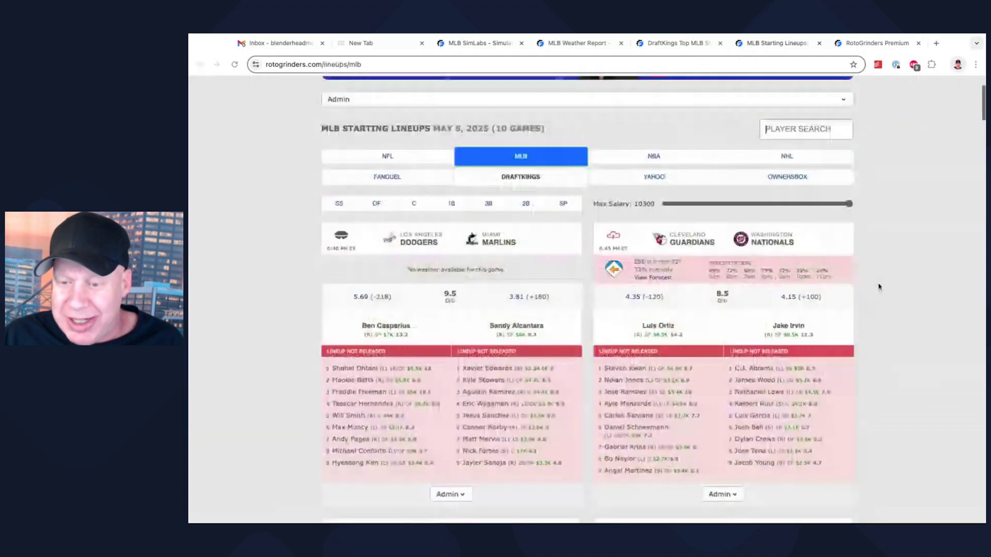
{"action": "scroll", "coordinate": [879, 287], "scroll_direction": "down", "scroll_amount": 7}
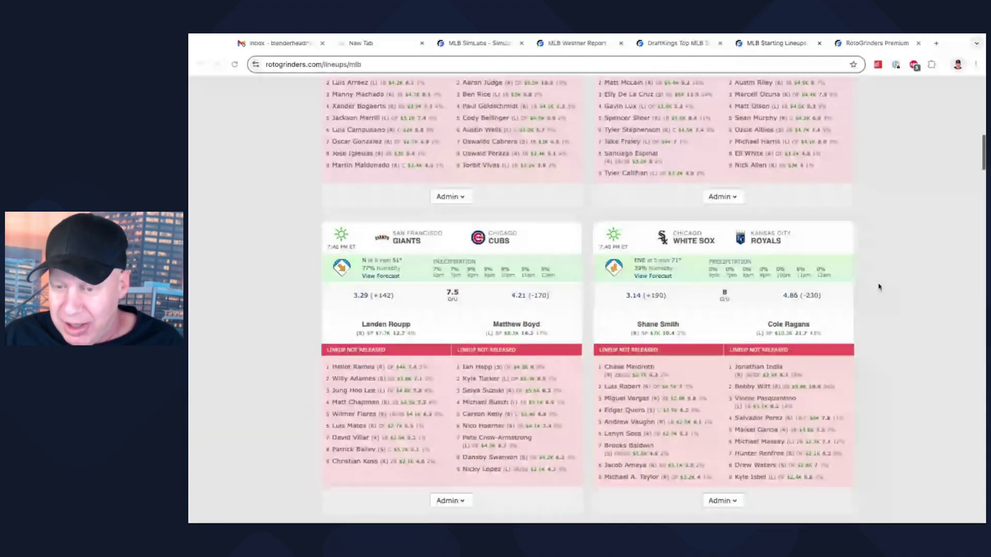
{"action": "scroll", "coordinate": [879, 287], "scroll_direction": "down", "scroll_amount": 3}
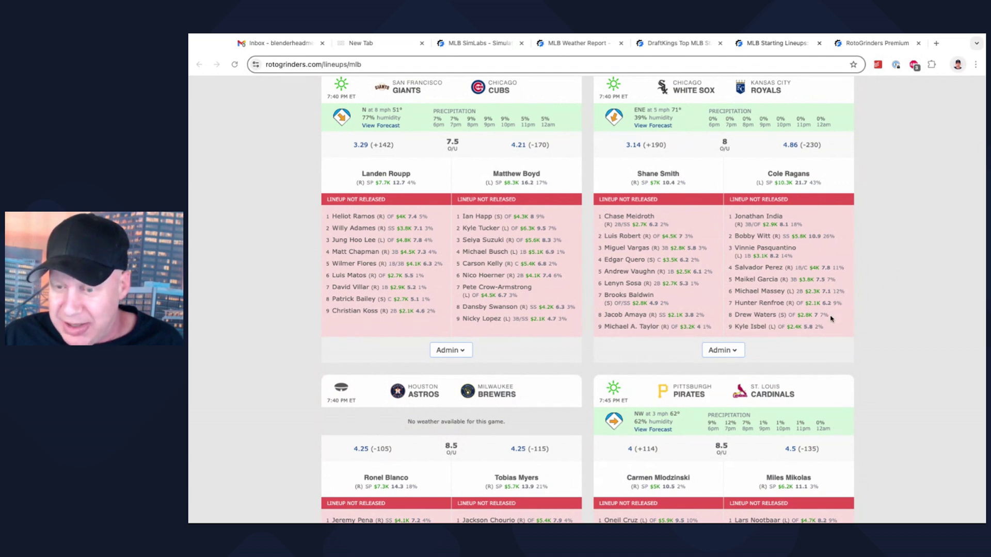
{"action": "scroll", "coordinate": [835, 308], "scroll_direction": "up", "scroll_amount": 1}
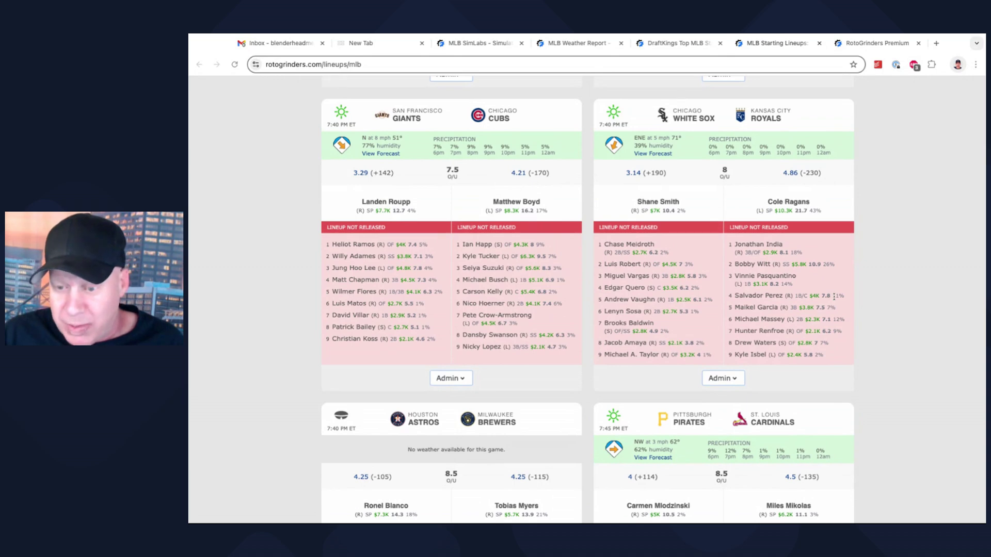
{"action": "scroll", "coordinate": [834, 296], "scroll_direction": "up", "scroll_amount": 2}
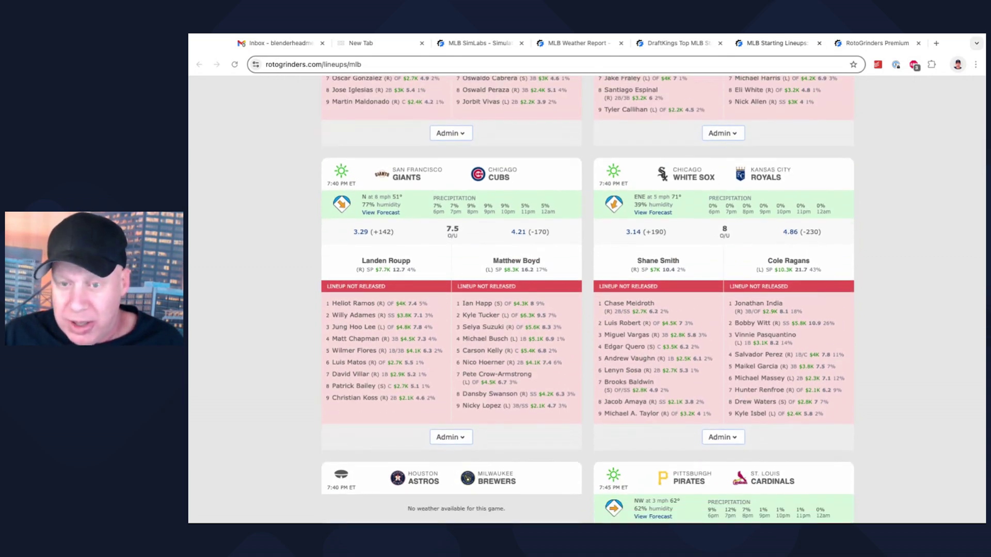
Step: Return to the SimLabs build and examine the highest-rated lineups for their pitchers, stacks, projected ownership and SimLabs ratings
{"action": "left_click", "coordinate": [478, 44]}
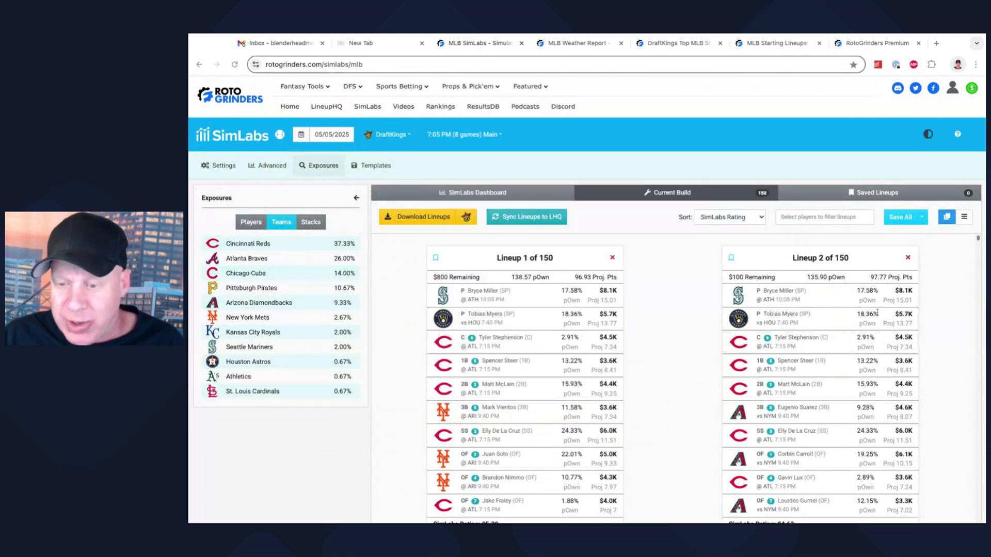
{"action": "scroll", "coordinate": [679, 321], "scroll_direction": "down", "scroll_amount": 4}
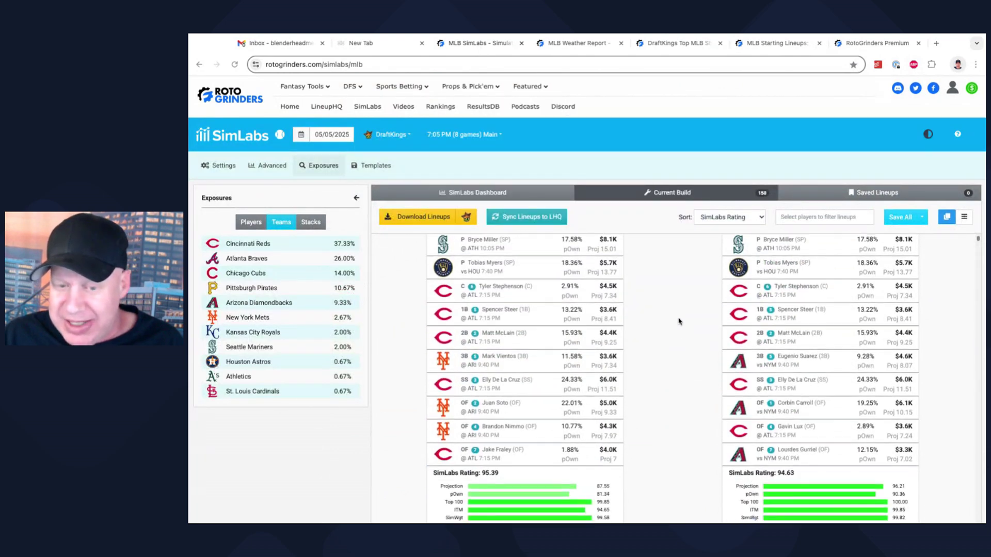
{"action": "scroll", "coordinate": [506, 309], "scroll_direction": "up", "scroll_amount": 4}
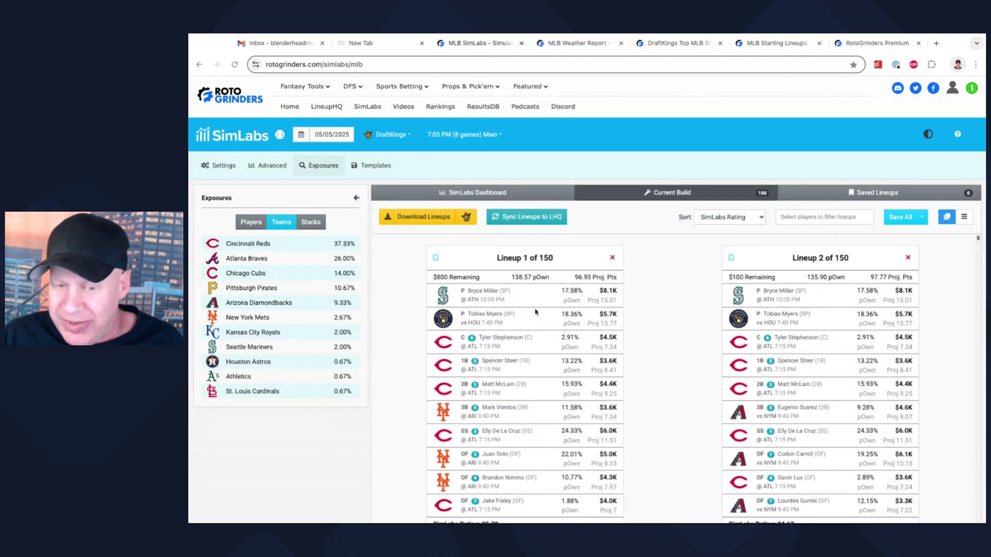
{"action": "scroll", "coordinate": [689, 333], "scroll_direction": "down", "scroll_amount": 4}
{"action": "scroll", "coordinate": [691, 332], "scroll_direction": "down", "scroll_amount": 8}
{"action": "scroll", "coordinate": [672, 380], "scroll_direction": "down", "scroll_amount": 4}
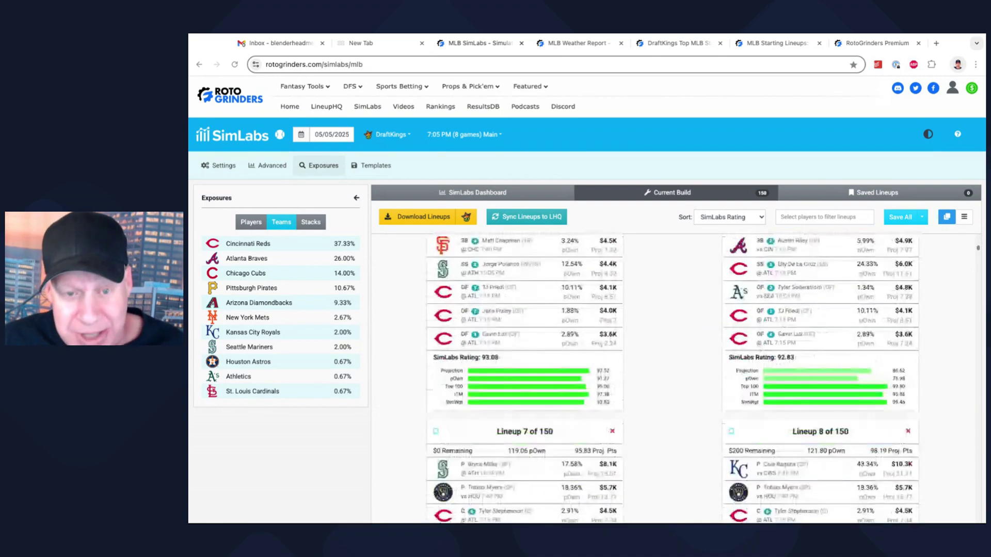
{"action": "scroll", "coordinate": [672, 379], "scroll_direction": "down", "scroll_amount": 1}
{"action": "scroll", "coordinate": [672, 379], "scroll_direction": "down", "scroll_amount": 4}
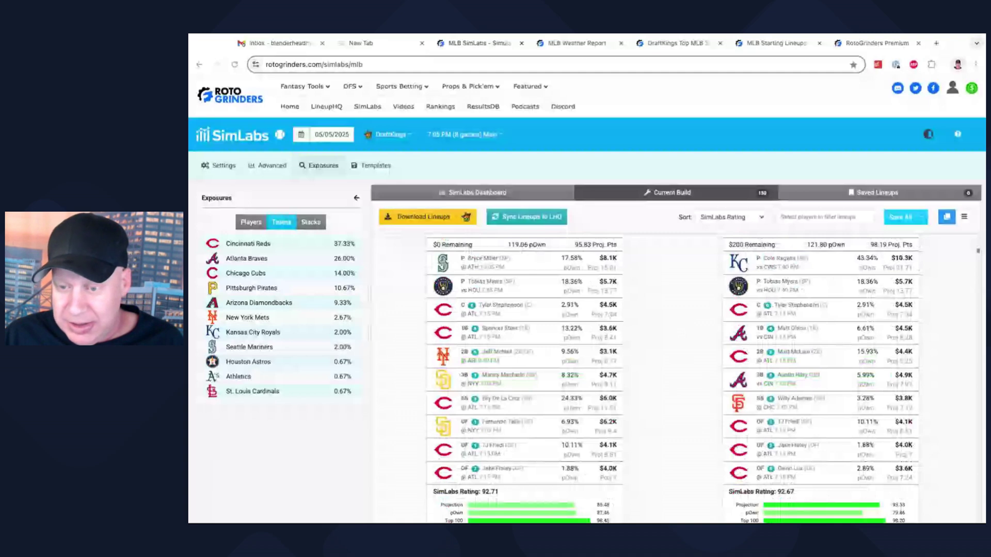
{"action": "scroll", "coordinate": [671, 380], "scroll_direction": "up", "scroll_amount": 1}
{"action": "scroll", "coordinate": [672, 380], "scroll_direction": "up", "scroll_amount": 18}
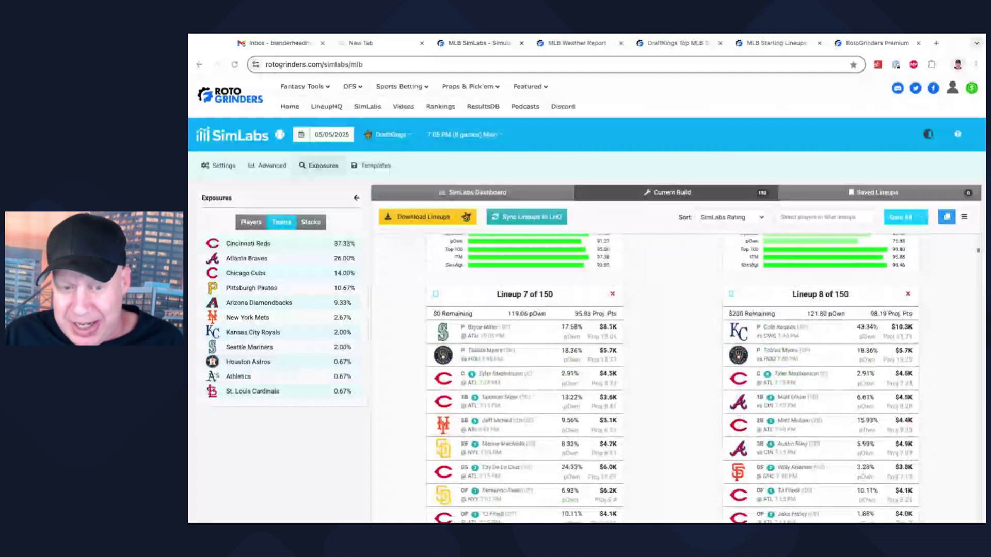
{"action": "scroll", "coordinate": [645, 327], "scroll_direction": "down", "scroll_amount": 1}
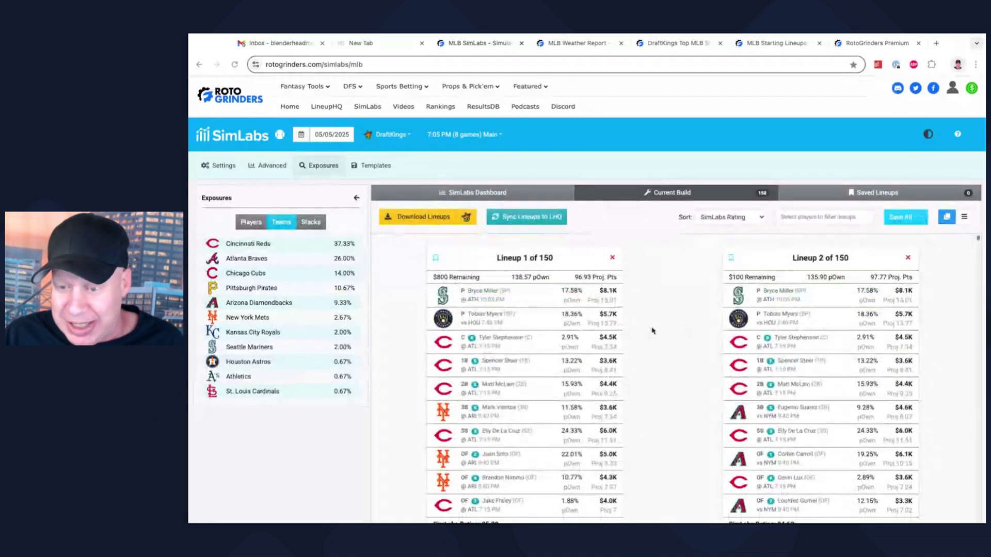
{"action": "scroll", "coordinate": [672, 379], "scroll_direction": "down", "scroll_amount": 1}
{"action": "scroll", "coordinate": [672, 379], "scroll_direction": "up", "scroll_amount": 1}
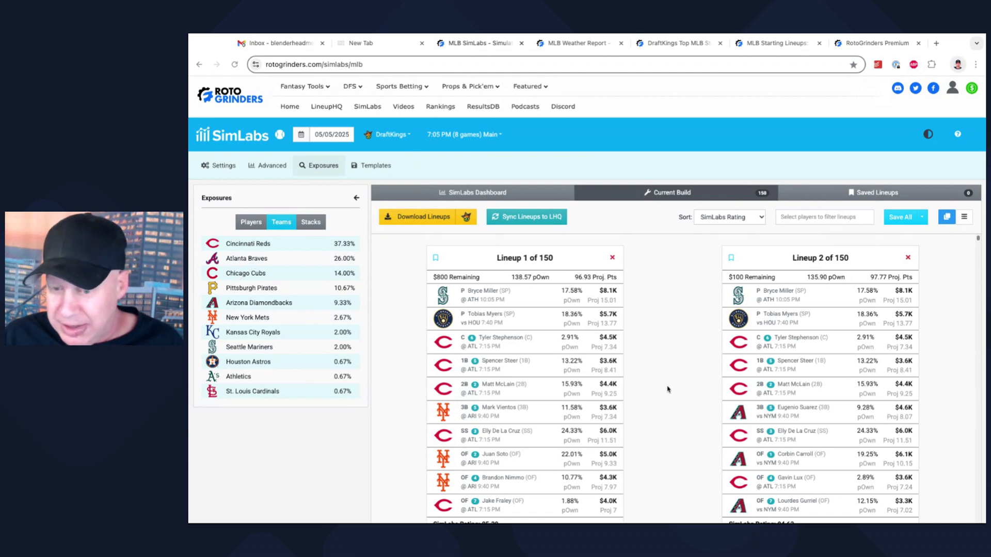
{"action": "scroll", "coordinate": [671, 392], "scroll_direction": "down", "scroll_amount": 3}
{"action": "scroll", "coordinate": [663, 372], "scroll_direction": "down", "scroll_amount": 3}
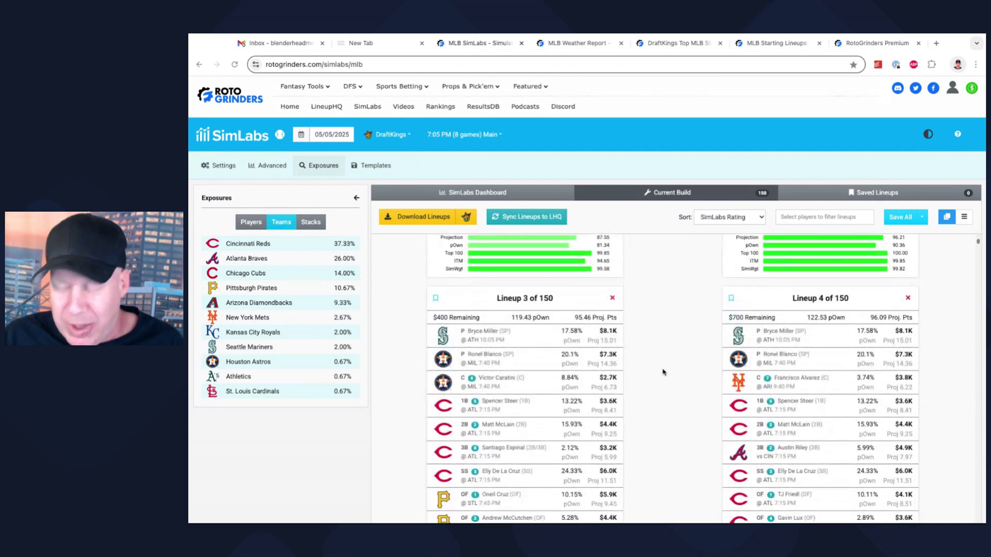
{"action": "scroll", "coordinate": [626, 358], "scroll_direction": "up", "scroll_amount": 6}
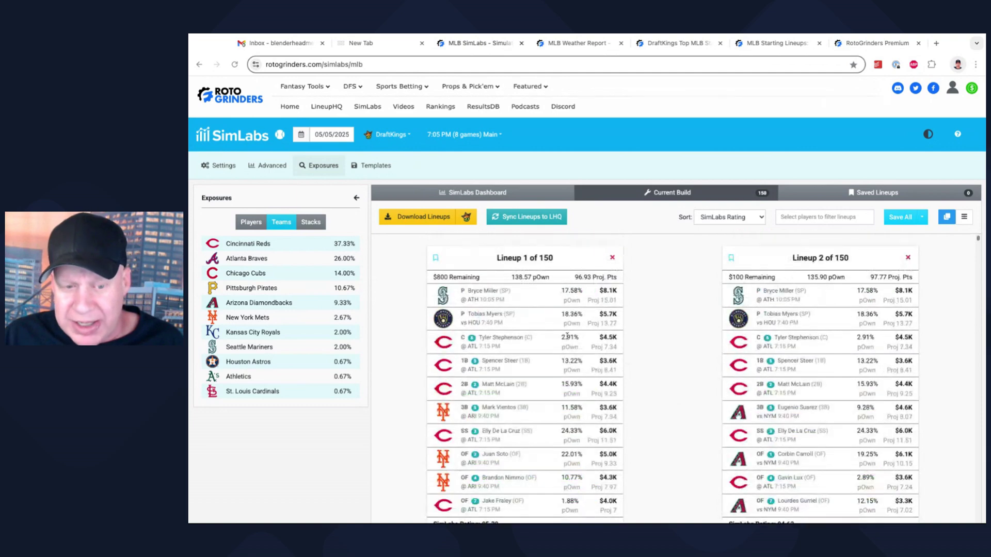
Step: Filter the build to lineups containing starting pitcher Cole Ragans and examine the top four for stacks, ownership and ratings
{"action": "left_click", "coordinate": [252, 223]}
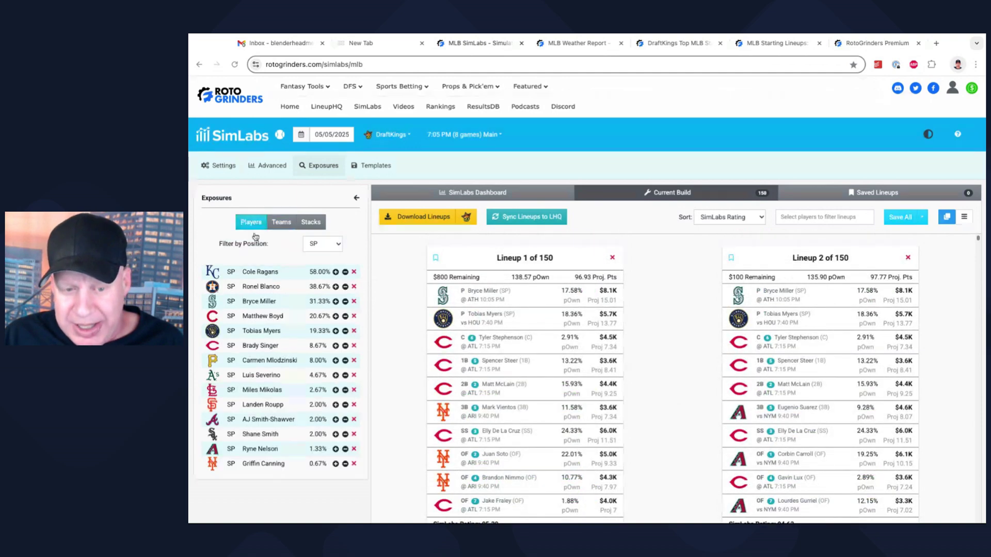
{"action": "left_click", "coordinate": [265, 274]}
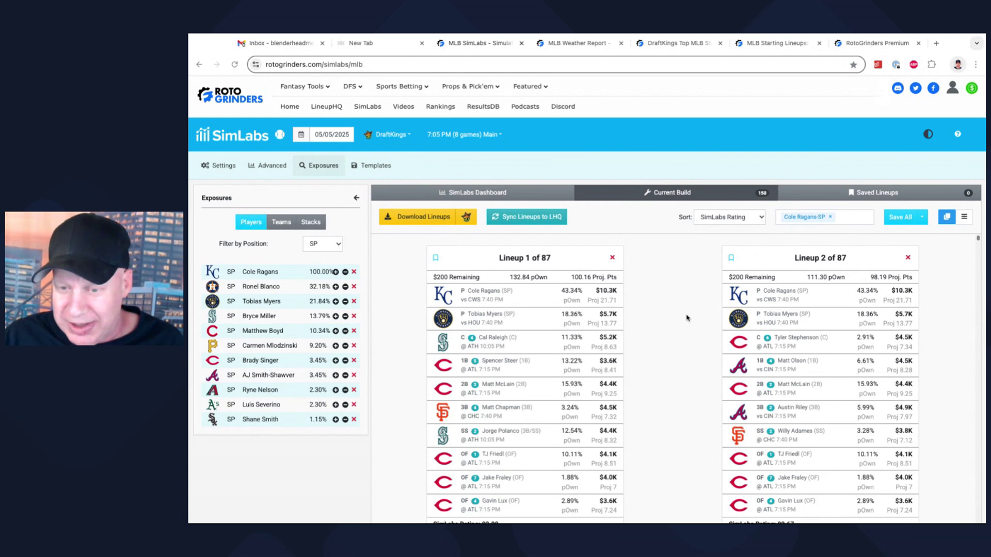
{"action": "scroll", "coordinate": [686, 317], "scroll_direction": "down", "scroll_amount": 2}
{"action": "scroll", "coordinate": [686, 318], "scroll_direction": "up", "scroll_amount": 2}
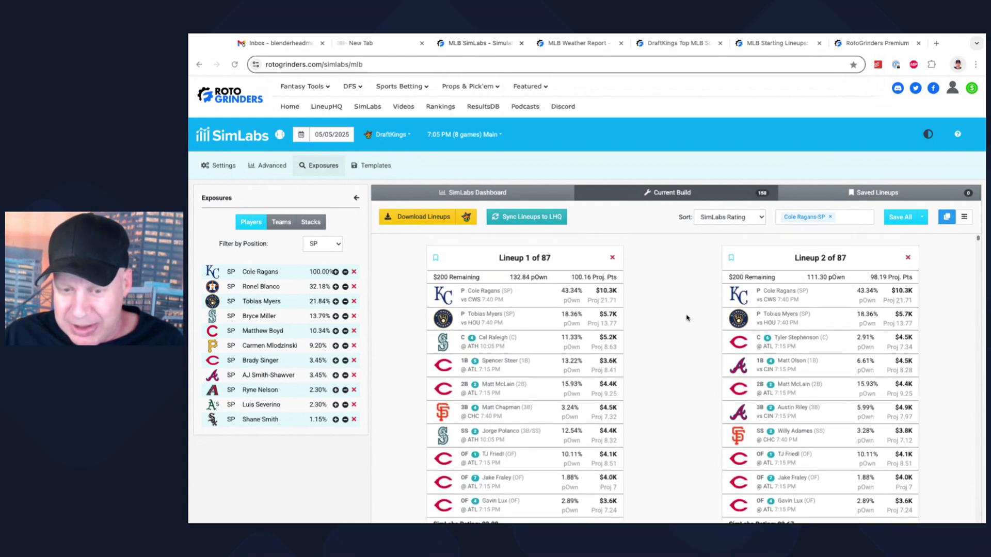
{"action": "scroll", "coordinate": [674, 377], "scroll_direction": "down", "scroll_amount": 2}
{"action": "scroll", "coordinate": [674, 377], "scroll_direction": "up", "scroll_amount": 2}
{"action": "scroll", "coordinate": [678, 354], "scroll_direction": "down", "scroll_amount": 4}
{"action": "scroll", "coordinate": [681, 354], "scroll_direction": "up", "scroll_amount": 3}
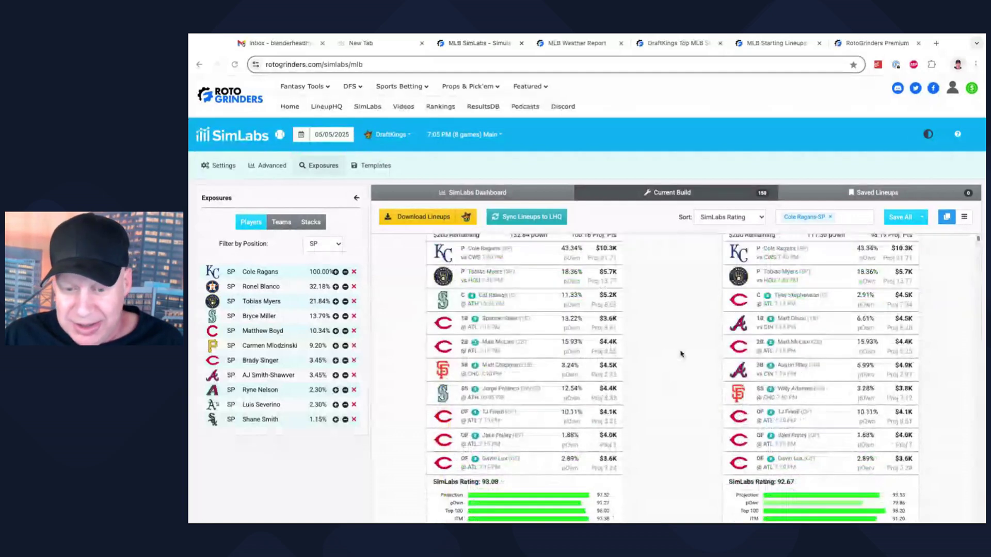
{"action": "scroll", "coordinate": [681, 354], "scroll_direction": "up", "scroll_amount": 1}
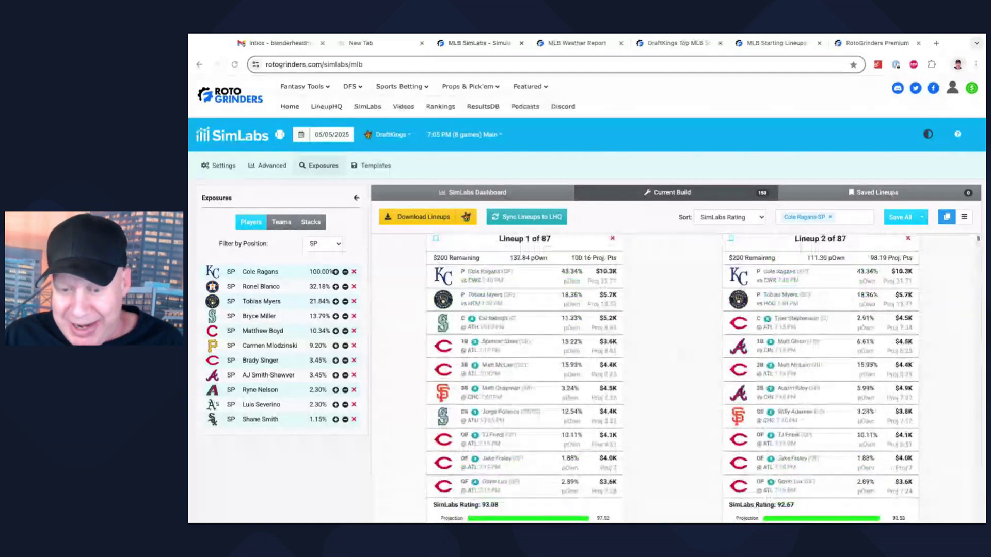
{"action": "scroll", "coordinate": [681, 354], "scroll_direction": "down", "scroll_amount": 1}
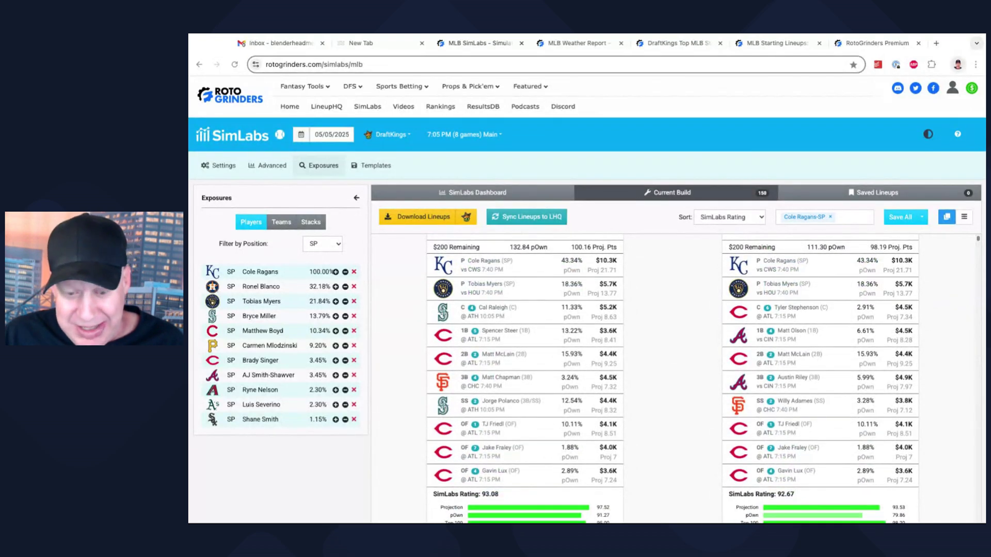
{"action": "scroll", "coordinate": [681, 354], "scroll_direction": "down", "scroll_amount": 1}
{"action": "scroll", "coordinate": [681, 354], "scroll_direction": "down", "scroll_amount": 5}
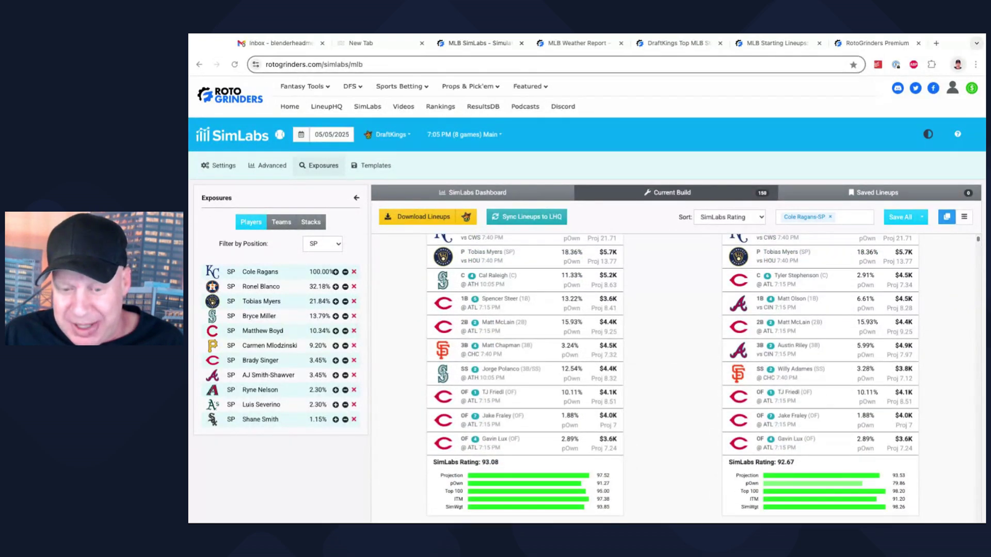
{"action": "scroll", "coordinate": [459, 387], "scroll_direction": "down", "scroll_amount": 2}
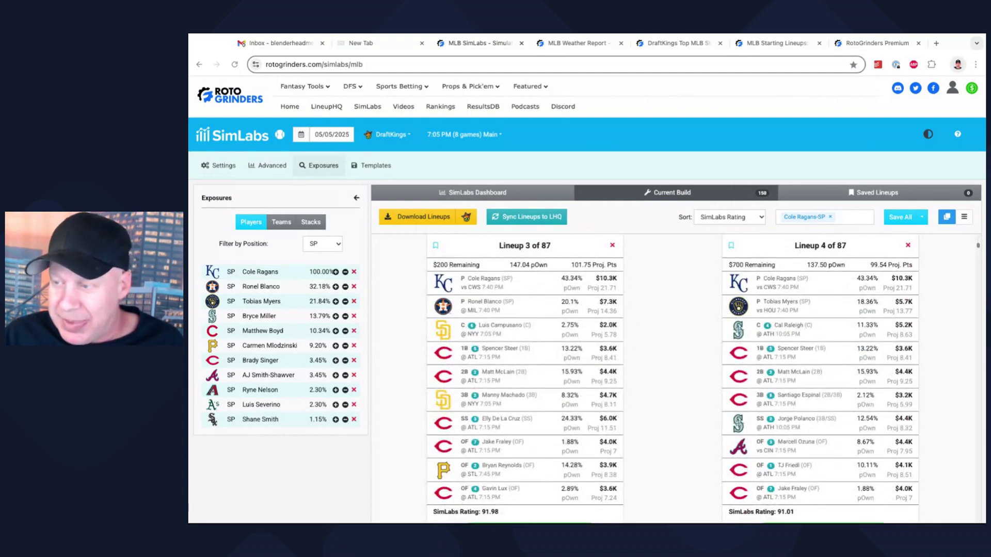
Step: Look over the lineups ranked third to eighth that contain Cole Ragans for stacks, ownership and SimLabs ratings
{"action": "scroll", "coordinate": [680, 375], "scroll_direction": "down", "scroll_amount": 1}
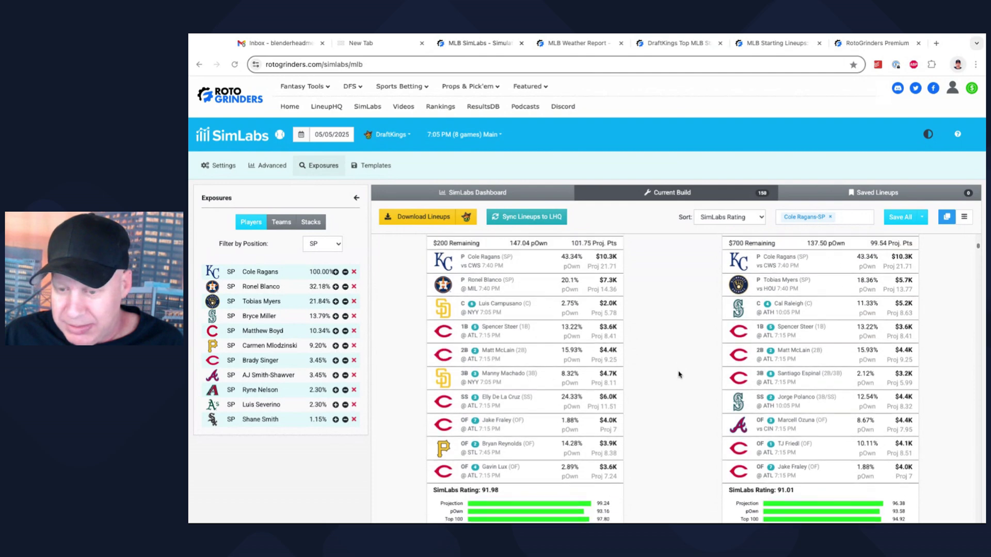
{"action": "scroll", "coordinate": [679, 375], "scroll_direction": "down", "scroll_amount": 4}
{"action": "scroll", "coordinate": [667, 372], "scroll_direction": "down", "scroll_amount": 1}
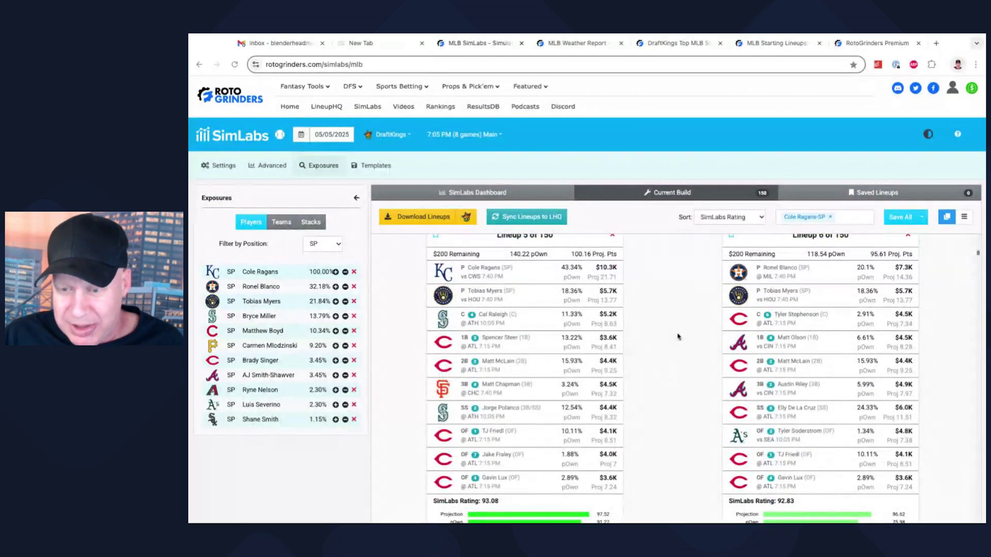
{"action": "scroll", "coordinate": [678, 336], "scroll_direction": "up", "scroll_amount": 1}
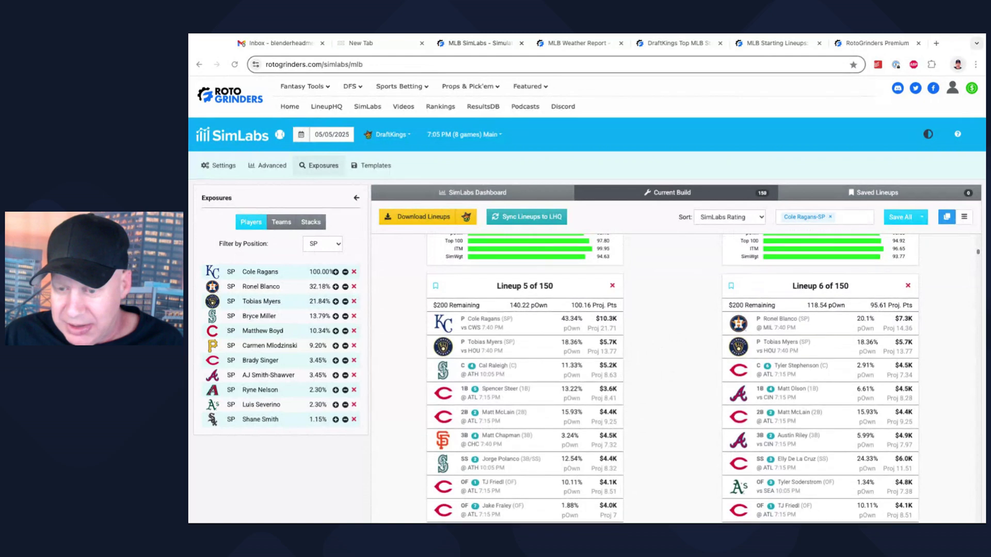
{"action": "scroll", "coordinate": [680, 375], "scroll_direction": "down", "scroll_amount": 1}
{"action": "scroll", "coordinate": [828, 334], "scroll_direction": "up", "scroll_amount": 1}
{"action": "scroll", "coordinate": [828, 335], "scroll_direction": "down", "scroll_amount": 5}
{"action": "scroll", "coordinate": [828, 335], "scroll_direction": "down", "scroll_amount": 4}
{"action": "scroll", "coordinate": [828, 334], "scroll_direction": "up", "scroll_amount": 3}
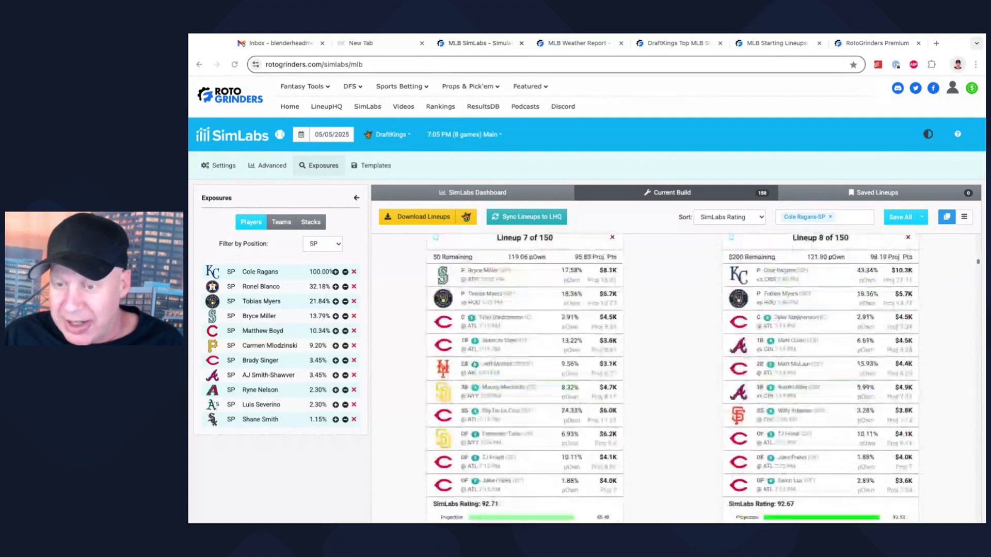
{"action": "scroll", "coordinate": [821, 256], "scroll_direction": "up", "scroll_amount": 5}
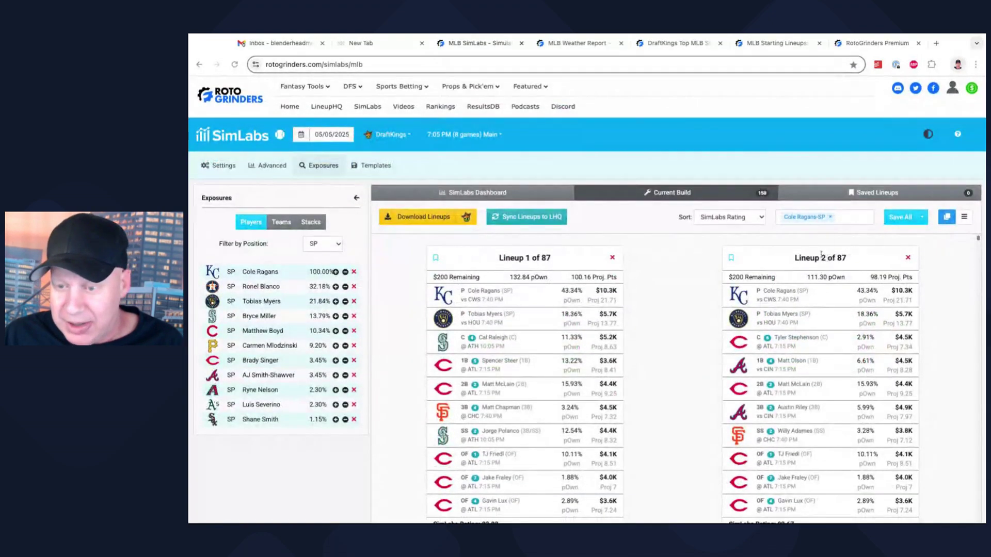
Step: Clear the Cole Ragans filter from the current build and bring back the model settings
{"action": "left_click", "coordinate": [830, 216]}
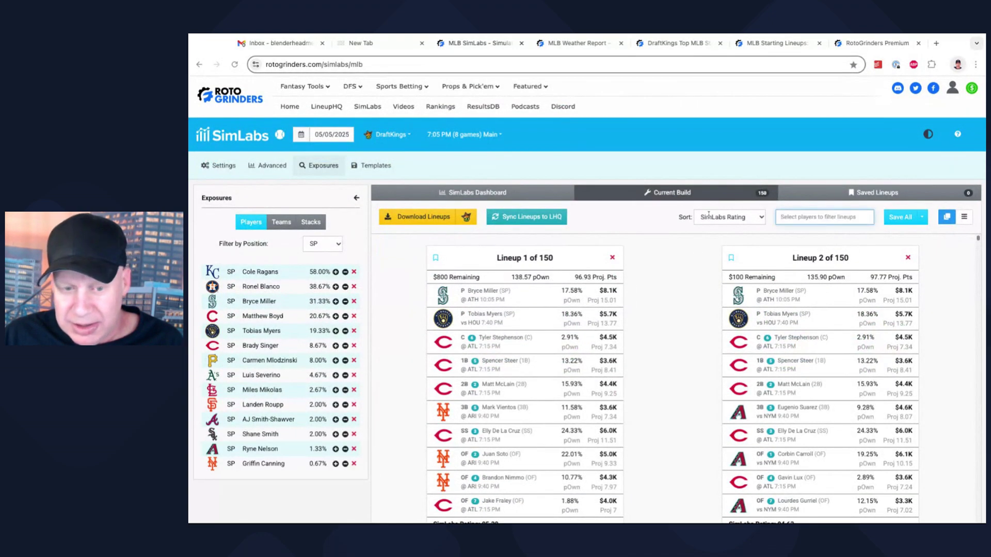
{"action": "left_click", "coordinate": [212, 172]}
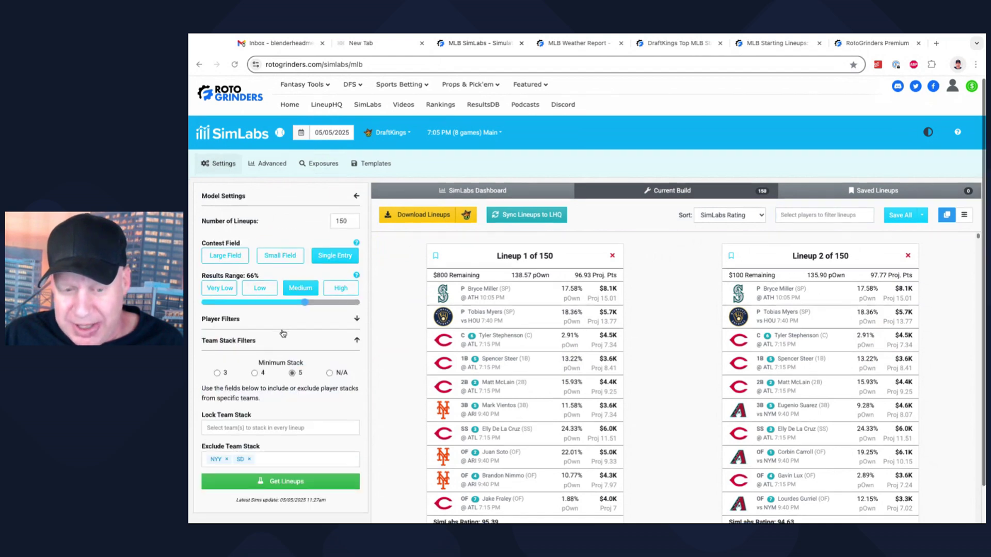
{"action": "scroll", "coordinate": [284, 333], "scroll_direction": "down", "scroll_amount": 1}
{"action": "scroll", "coordinate": [283, 333], "scroll_direction": "up", "scroll_amount": 1}
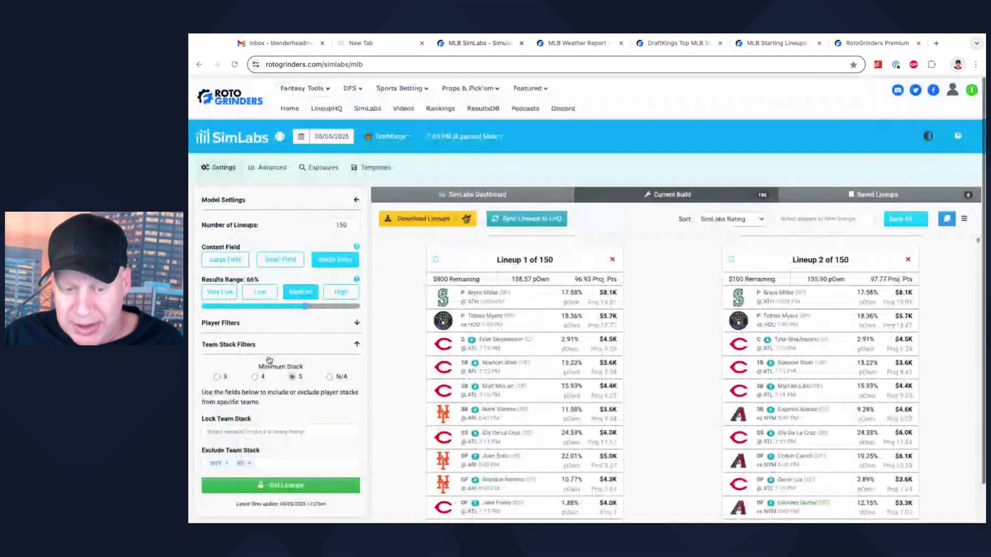
{"action": "left_click", "coordinate": [252, 392]}
{"action": "type", "text": "ragan"}
{"action": "key", "text": "Return"}
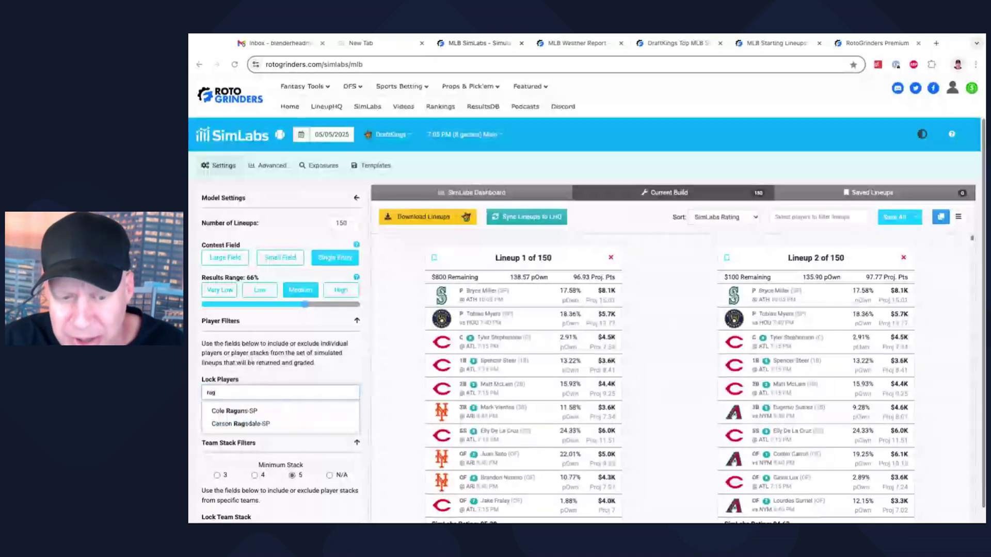
{"action": "left_click", "coordinate": [305, 377]}
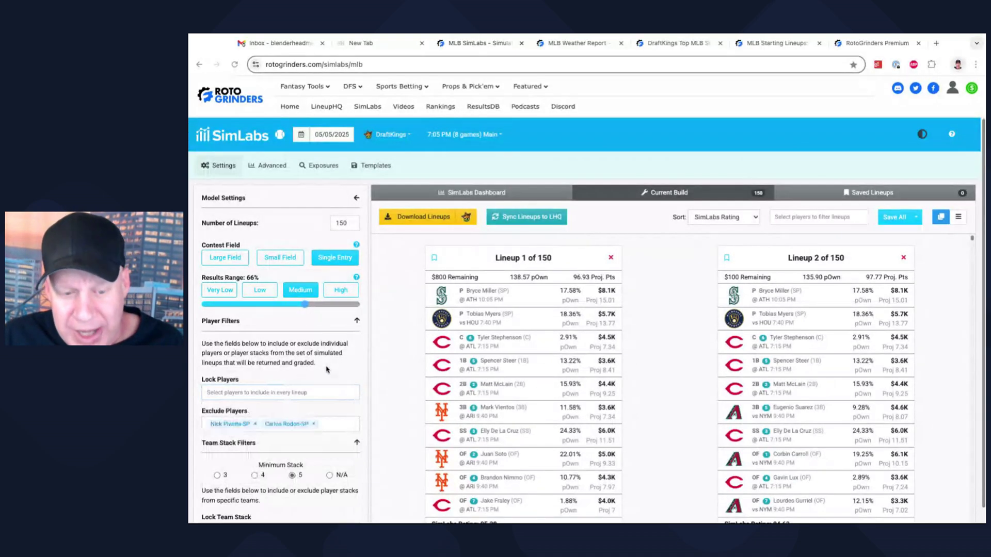
Step: Lock KC as the team stack for every lineup, keeping the NYY and SD stacks excluded
{"action": "scroll", "coordinate": [230, 467], "scroll_direction": "down", "scroll_amount": 1}
{"action": "left_click", "coordinate": [230, 467]}
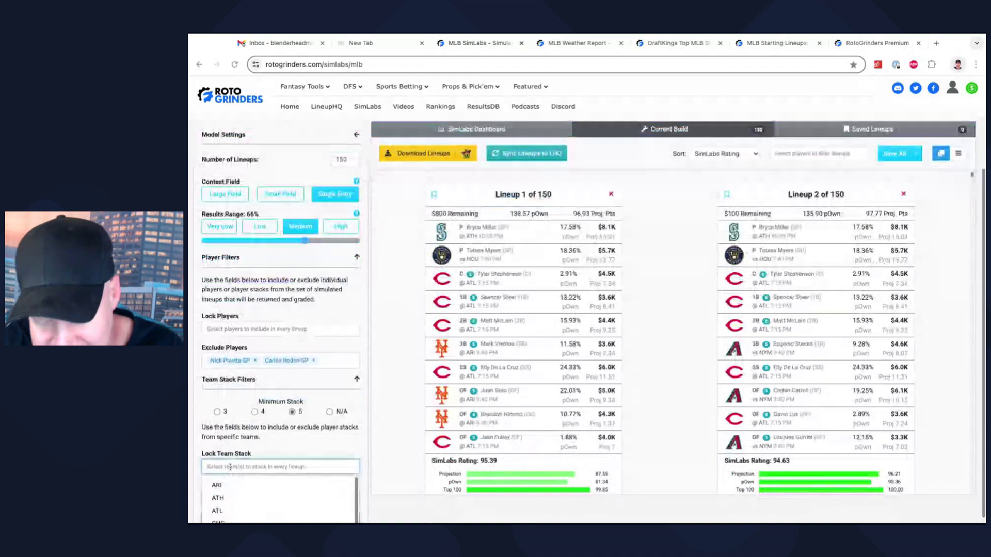
{"action": "type", "text": "kc"}
{"action": "left_click", "coordinate": [237, 486]}
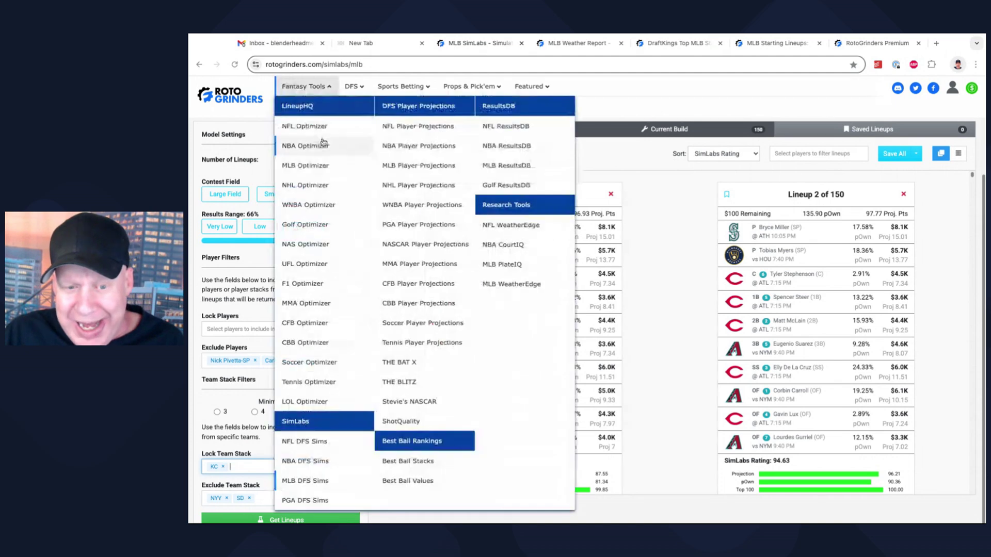
Step: Set the number of lineups to 20 and generate the lineups
{"action": "left_click", "coordinate": [343, 159]}
{"action": "key", "text": "BackSpace"}
{"action": "key", "text": "BackSpace"}
{"action": "key", "text": "BackSpace"}
{"action": "type", "text": "20"}
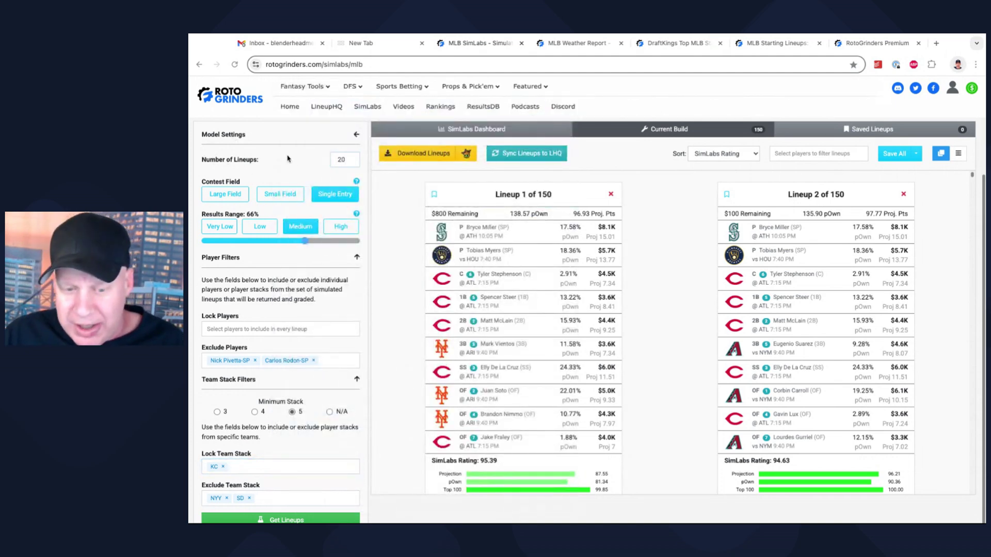
{"action": "scroll", "coordinate": [314, 491], "scroll_direction": "down", "scroll_amount": 1}
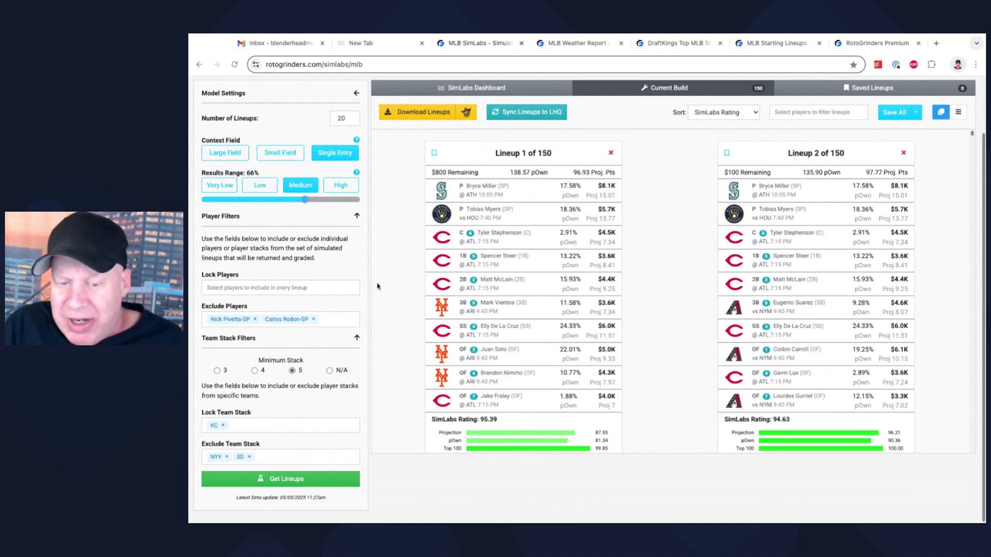
{"action": "scroll", "coordinate": [611, 313], "scroll_direction": "down", "scroll_amount": 1}
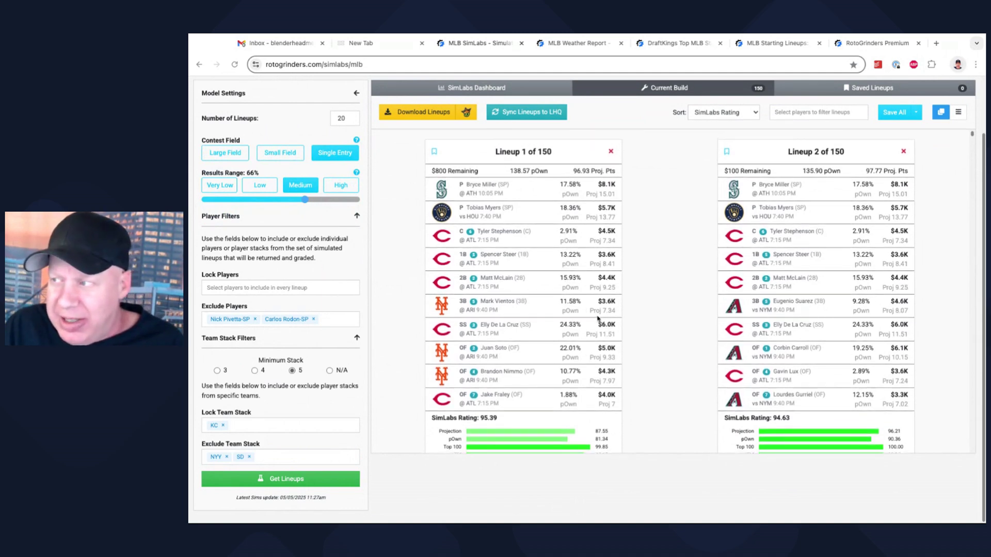
{"action": "left_click", "coordinate": [278, 479]}
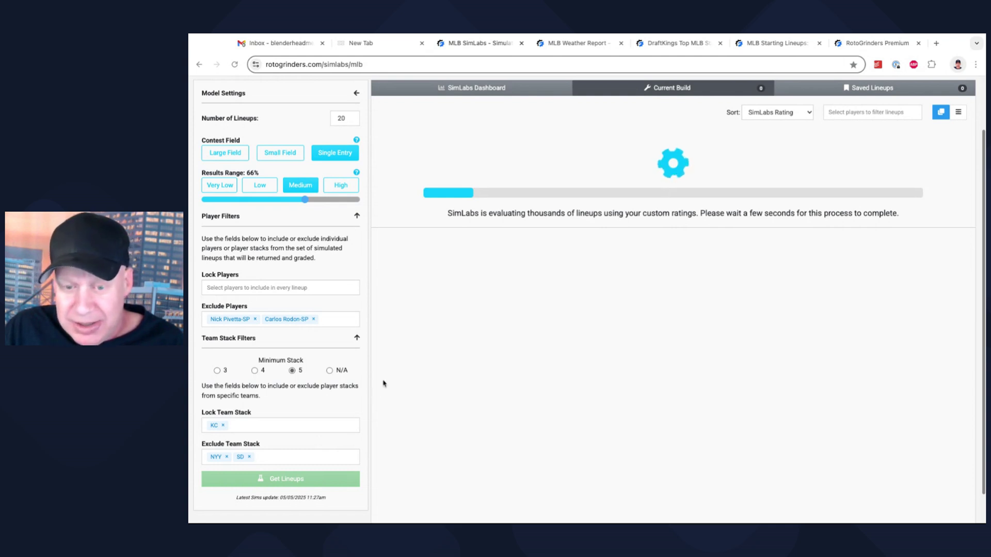
{"action": "scroll", "coordinate": [540, 344], "scroll_direction": "up", "scroll_amount": 2}
{"action": "scroll", "coordinate": [540, 344], "scroll_direction": "up", "scroll_amount": 1}
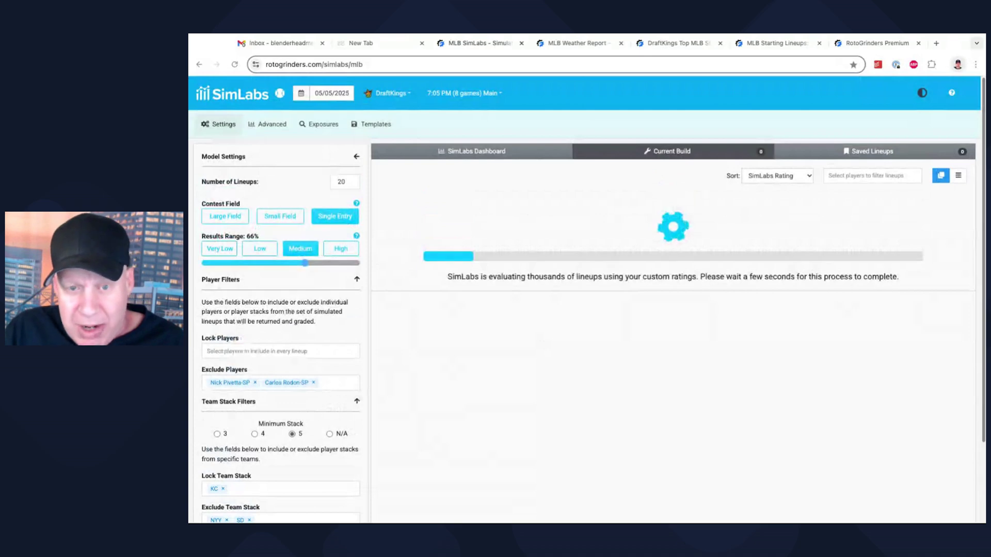
{"action": "scroll", "coordinate": [592, 306], "scroll_direction": "down", "scroll_amount": 3}
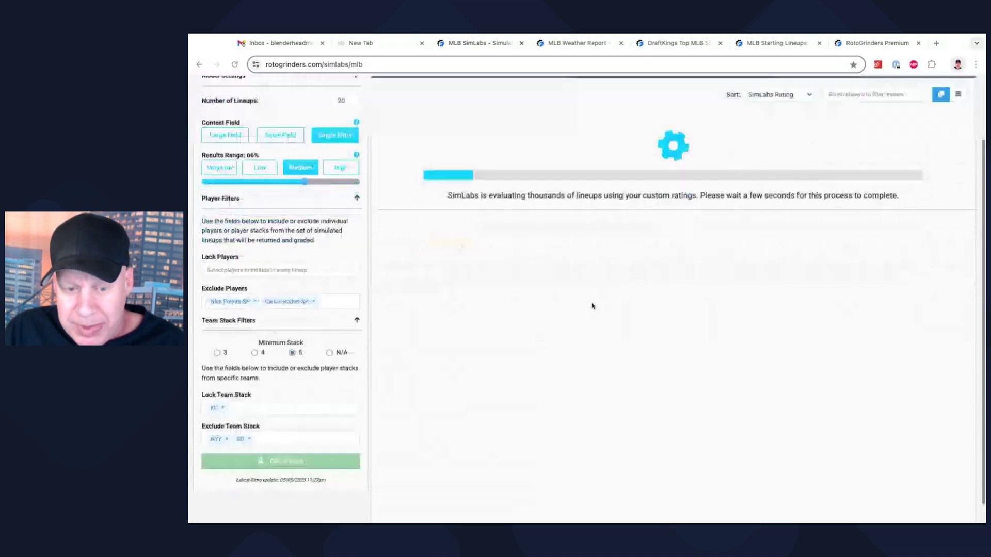
{"action": "scroll", "coordinate": [592, 306], "scroll_direction": "up", "scroll_amount": 3}
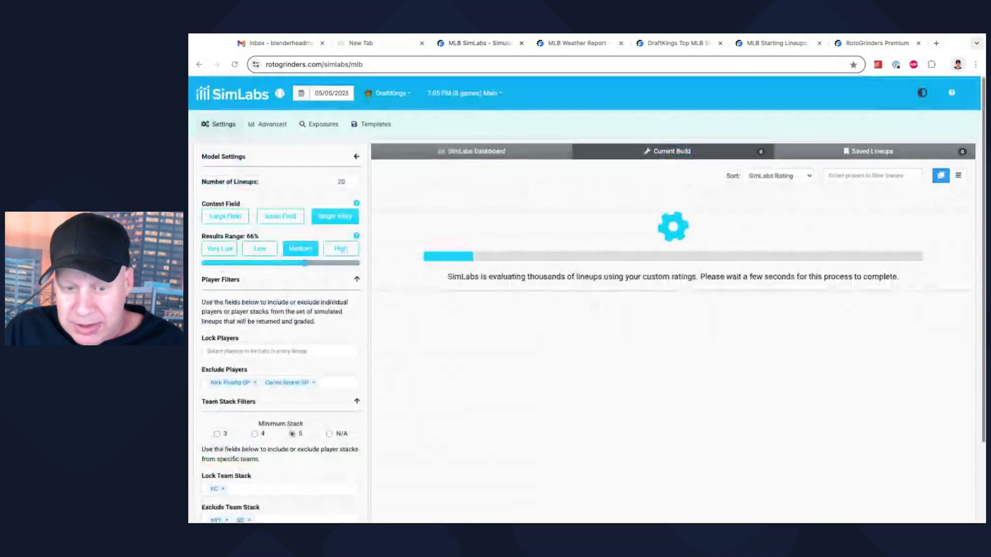
{"action": "scroll", "coordinate": [592, 306], "scroll_direction": "down", "scroll_amount": 3}
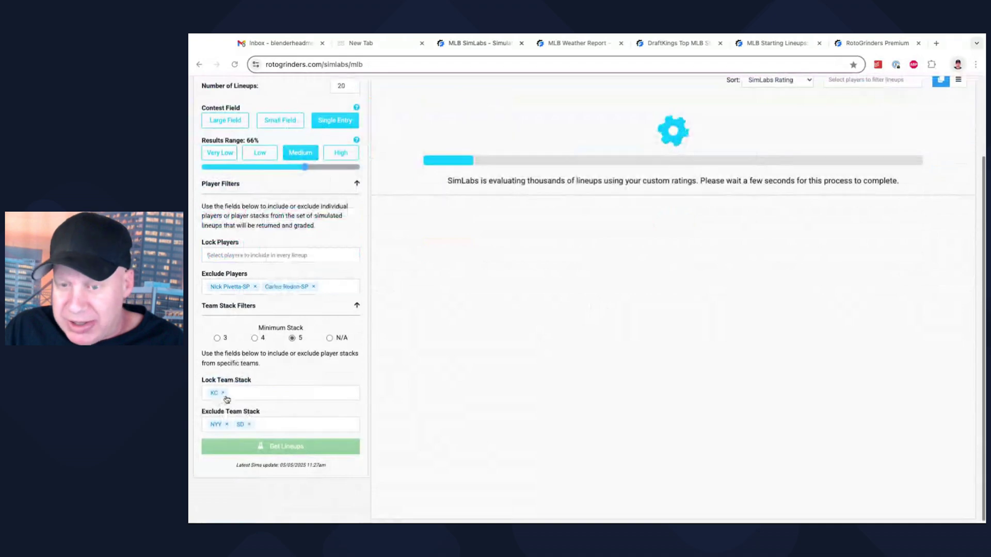
{"action": "scroll", "coordinate": [289, 309], "scroll_direction": "up", "scroll_amount": 3}
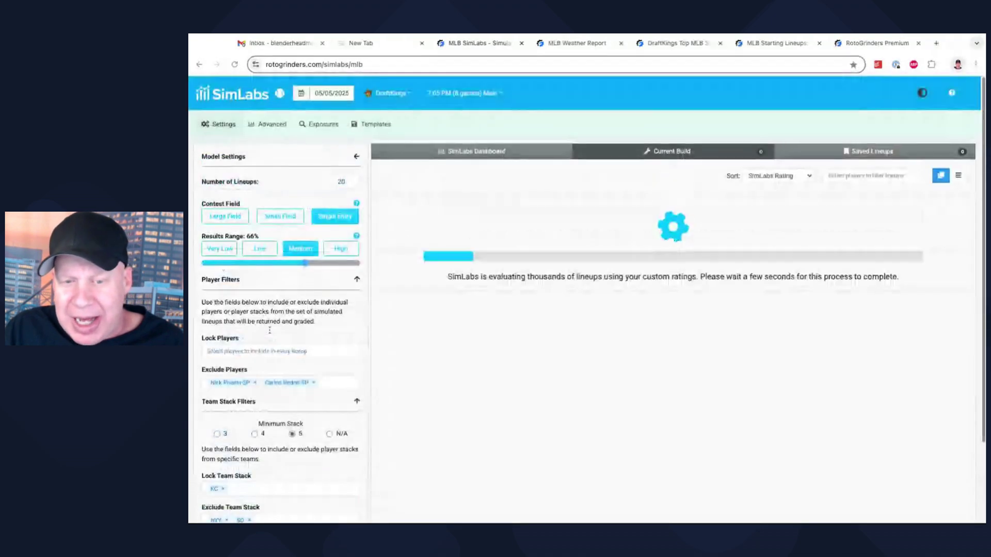
{"action": "scroll", "coordinate": [418, 263], "scroll_direction": "down", "scroll_amount": 3}
{"action": "scroll", "coordinate": [420, 264], "scroll_direction": "up", "scroll_amount": 3}
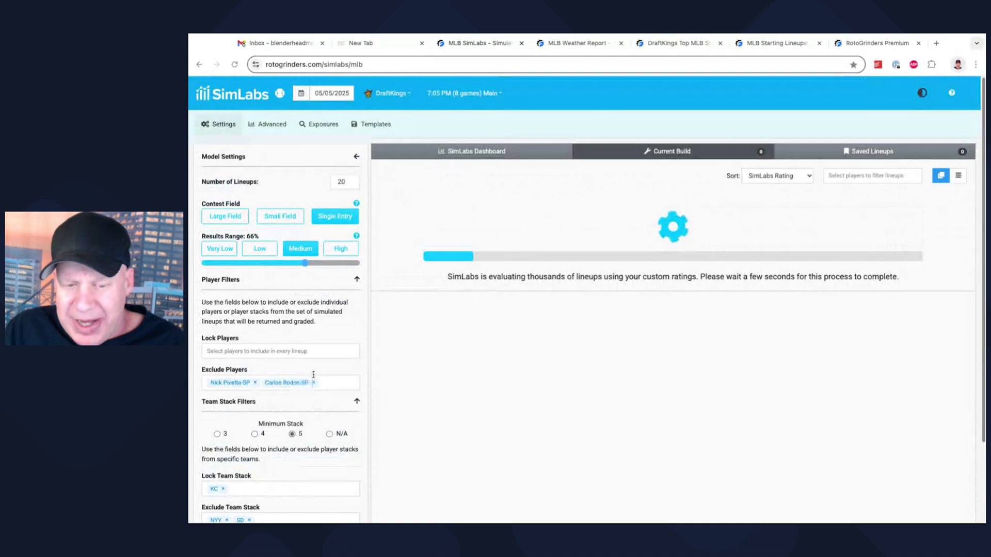
{"action": "scroll", "coordinate": [314, 378], "scroll_direction": "down", "scroll_amount": 2}
{"action": "scroll", "coordinate": [319, 392], "scroll_direction": "up", "scroll_amount": 2}
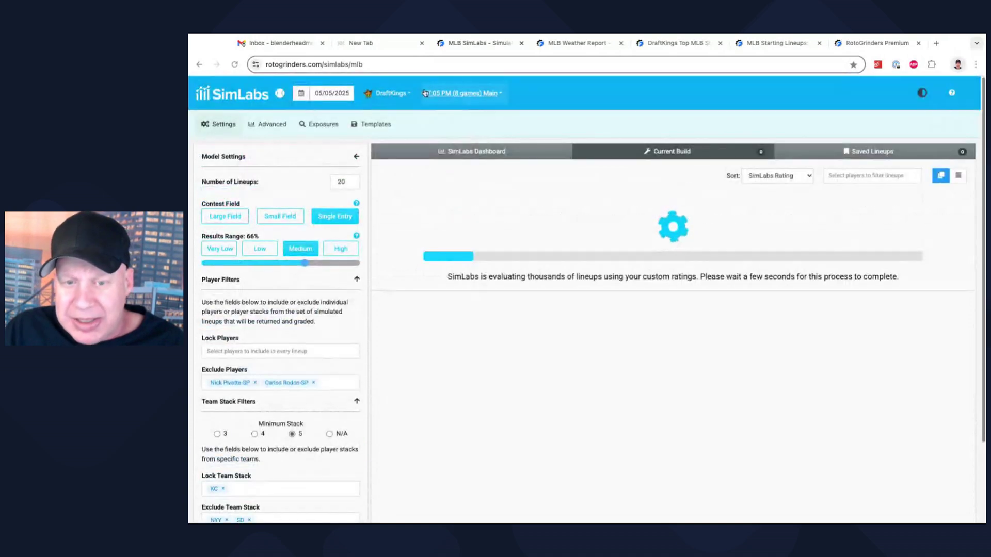
Step: Reload SimLabs and set a Single Entry contest field, High results range and a minimum stack of 5
{"action": "left_click", "coordinate": [422, 62]}
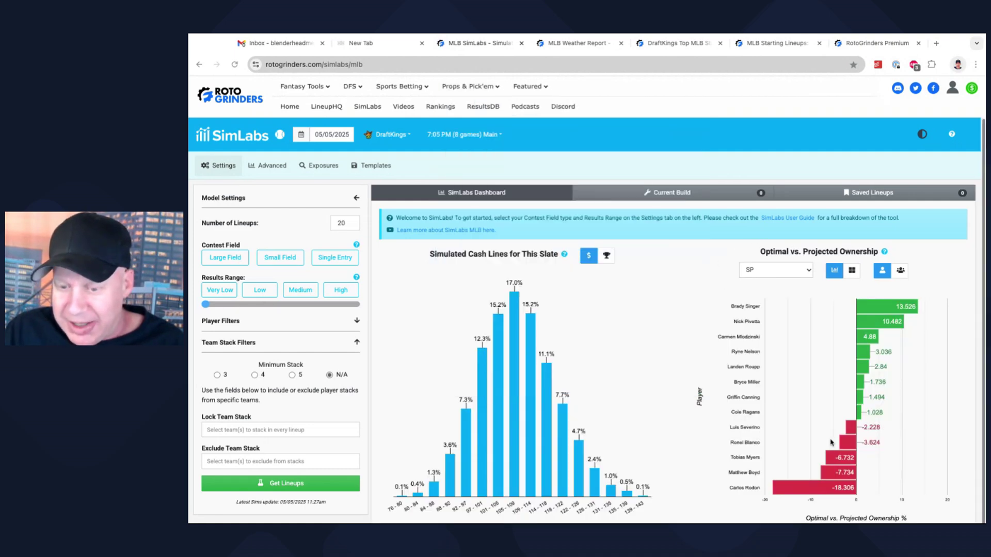
{"action": "scroll", "coordinate": [663, 337], "scroll_direction": "down", "scroll_amount": 1}
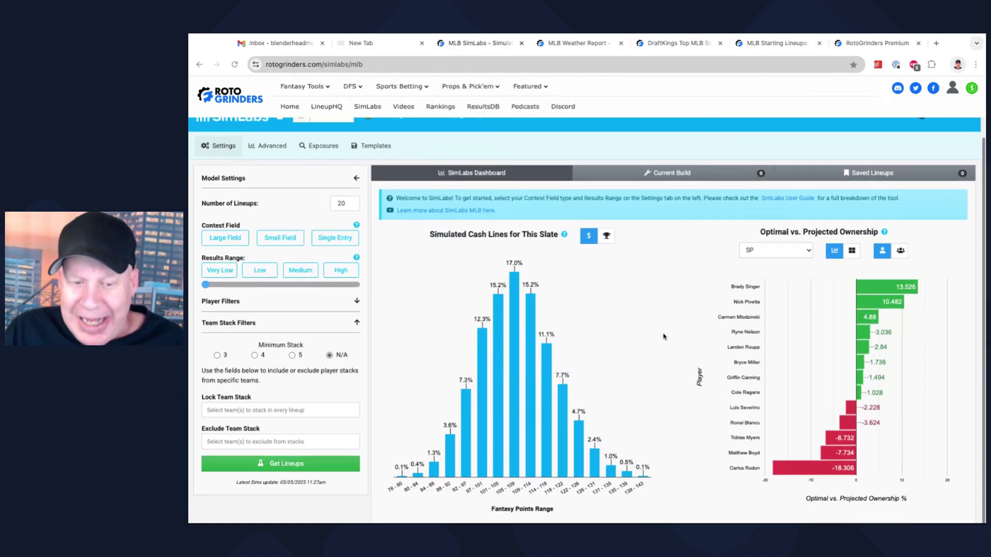
{"action": "left_click", "coordinate": [336, 239]}
{"action": "left_click", "coordinate": [331, 273]}
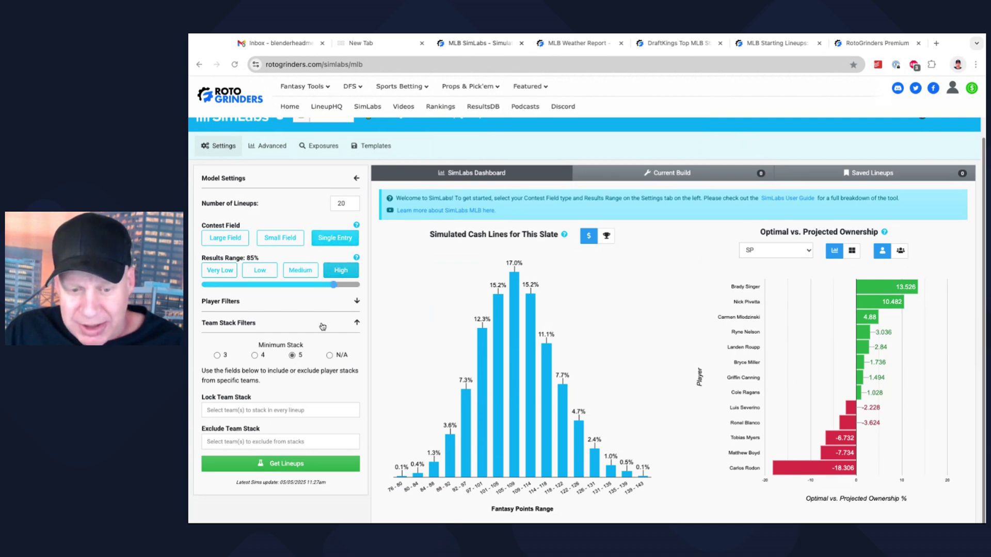
Step: Lock KC as the team stack and request the lineups with the High results range
{"action": "left_click", "coordinate": [245, 411]}
{"action": "type", "text": "K"}
{"action": "left_click", "coordinate": [251, 428]}
{"action": "left_click", "coordinate": [293, 463]}
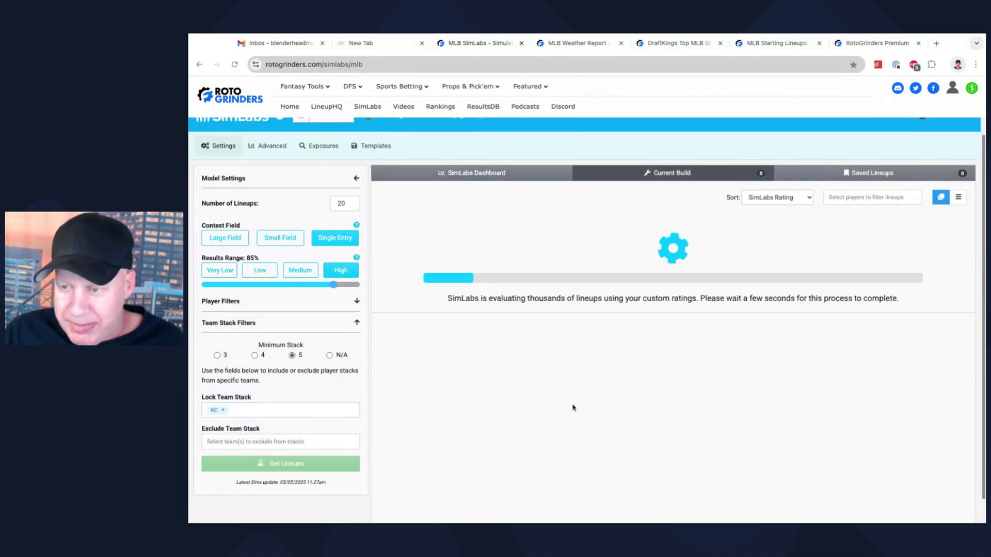
{"action": "scroll", "coordinate": [573, 408], "scroll_direction": "up", "scroll_amount": 1}
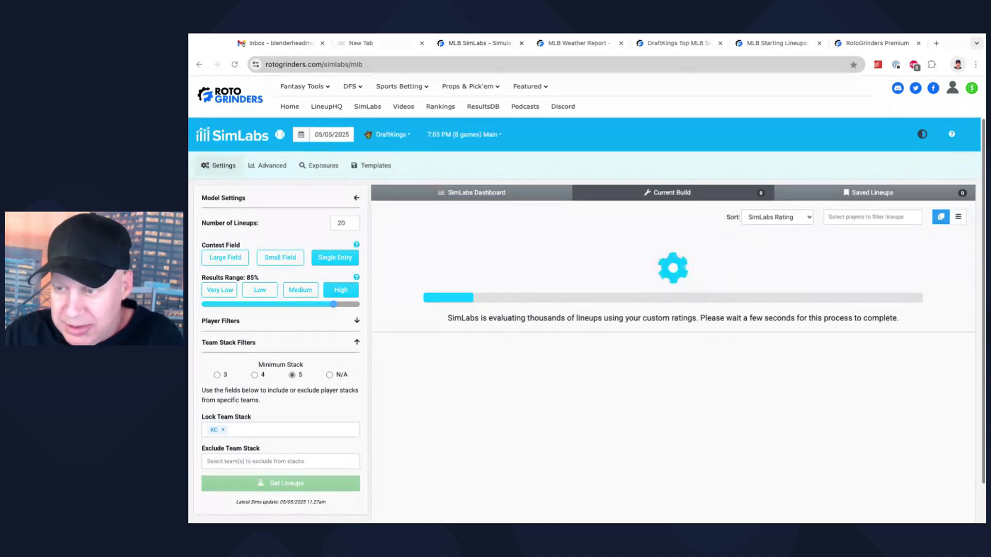
{"action": "scroll", "coordinate": [675, 341], "scroll_direction": "down", "scroll_amount": 1}
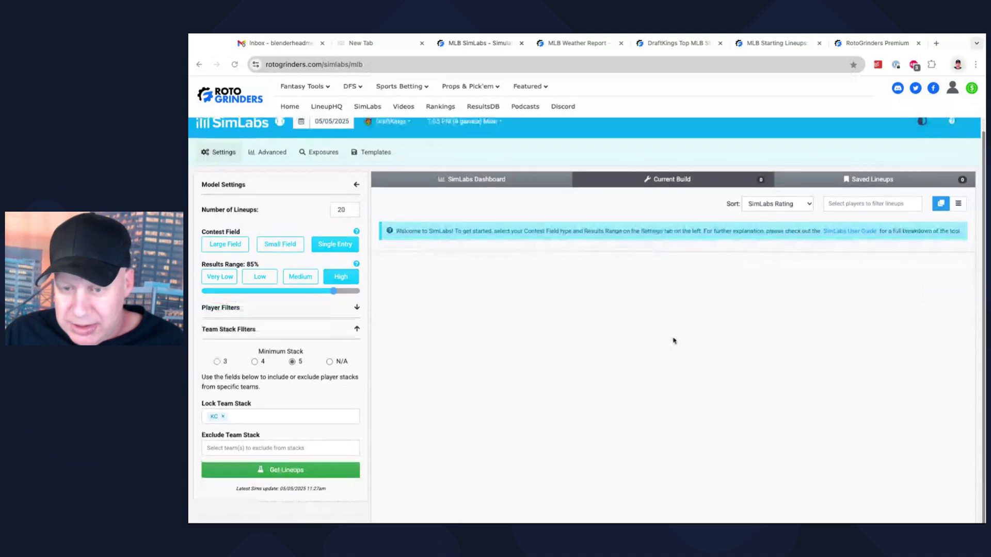
{"action": "scroll", "coordinate": [675, 341], "scroll_direction": "up", "scroll_amount": 1}
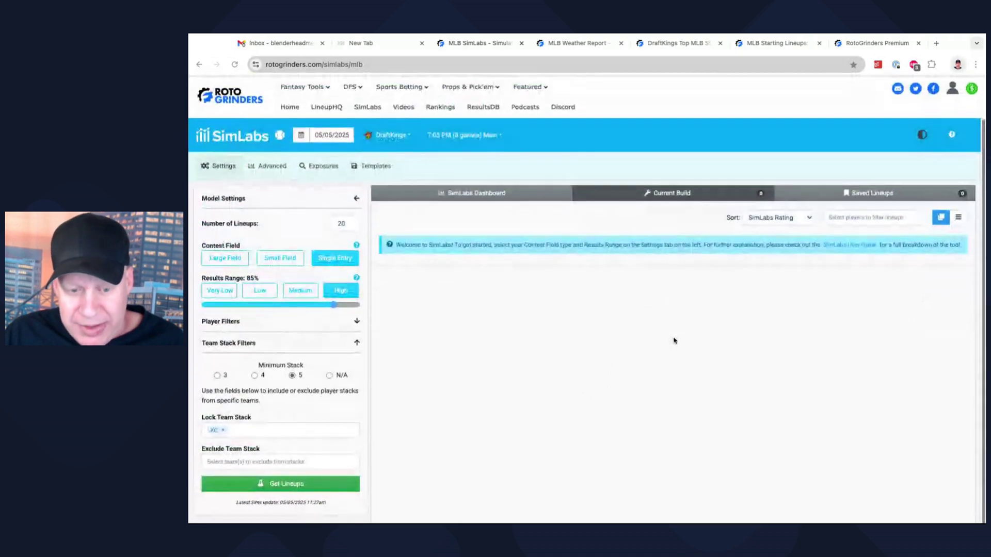
{"action": "scroll", "coordinate": [675, 341], "scroll_direction": "down", "scroll_amount": 1}
{"action": "scroll", "coordinate": [280, 465], "scroll_direction": "up", "scroll_amount": 1}
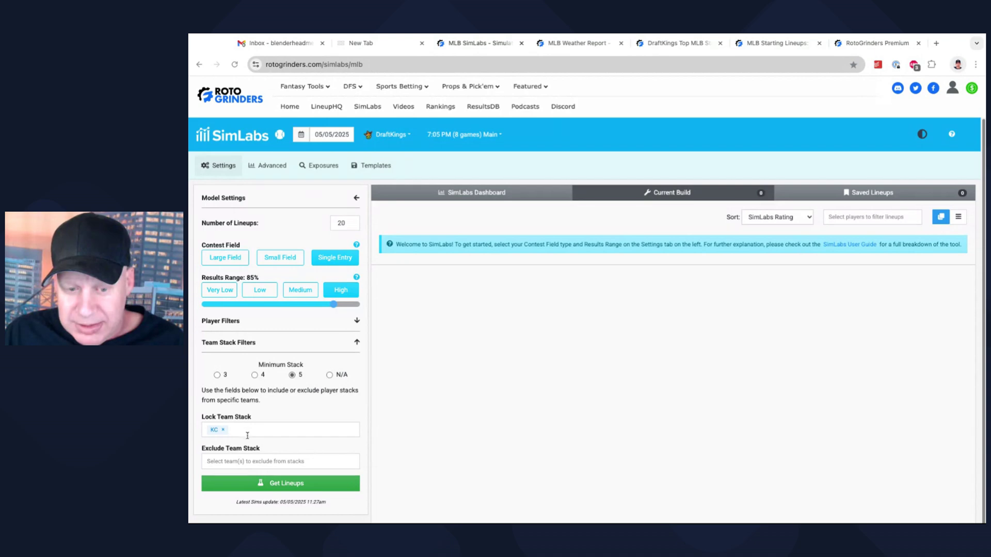
{"action": "left_click", "coordinate": [250, 432]}
{"action": "left_click", "coordinate": [303, 411]}
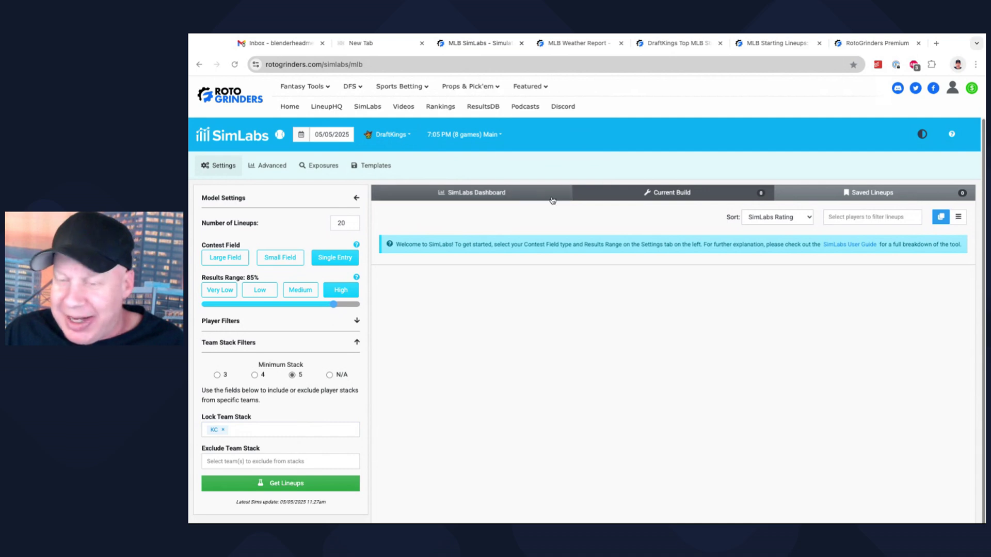
Step: Reload SimLabs and set the contest field to Single Entry with a Low results range
{"action": "key", "text": "Return"}
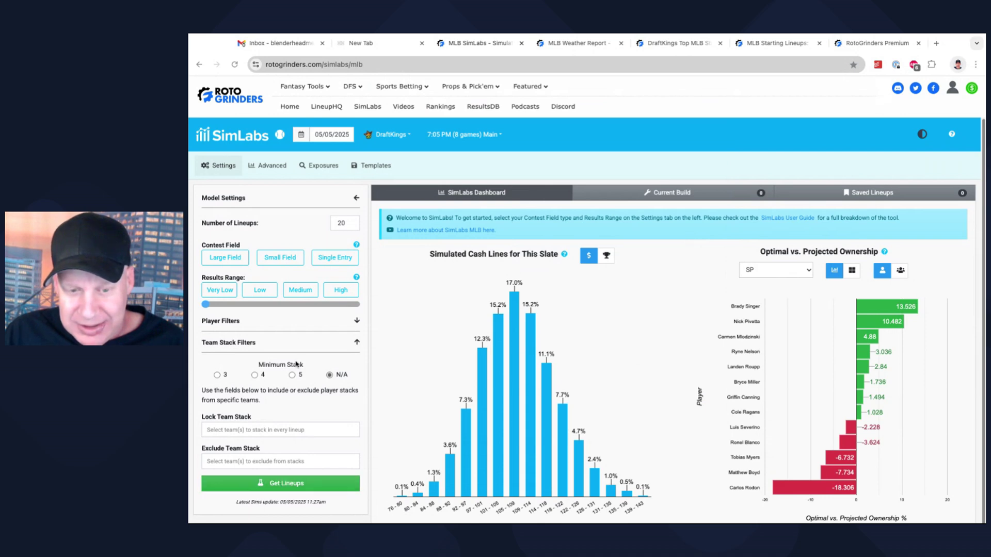
{"action": "left_click", "coordinate": [335, 258]}
{"action": "left_click", "coordinate": [306, 291]}
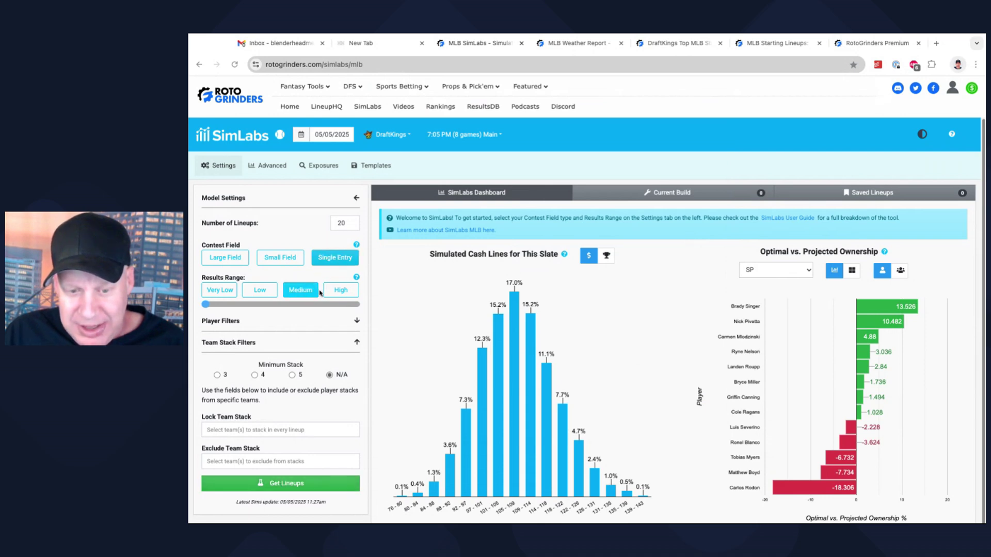
{"action": "left_click", "coordinate": [326, 292]}
{"action": "left_click", "coordinate": [260, 290]}
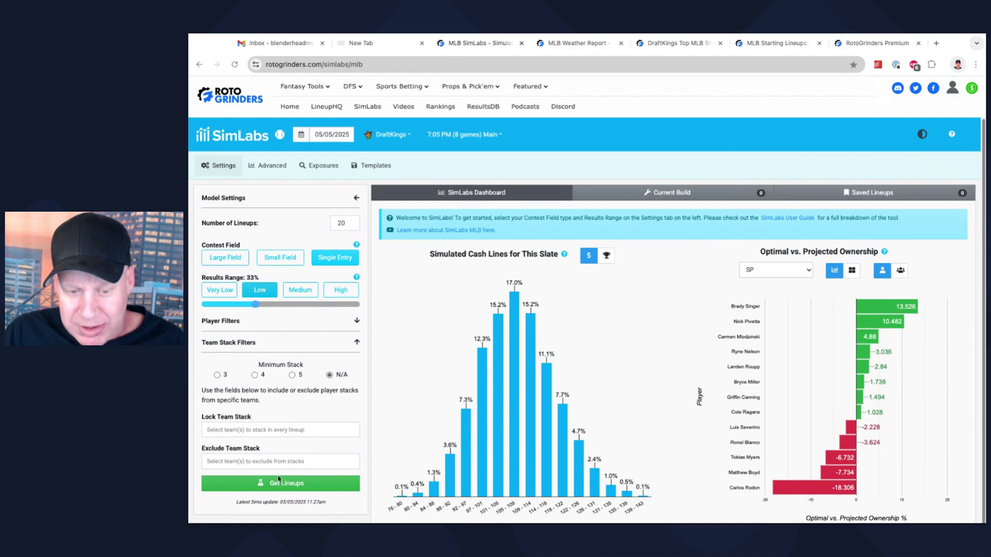
Step: Generate the 20 single-entry lineups with the Low results range and review the team stacks they use
{"action": "left_click", "coordinate": [290, 488]}
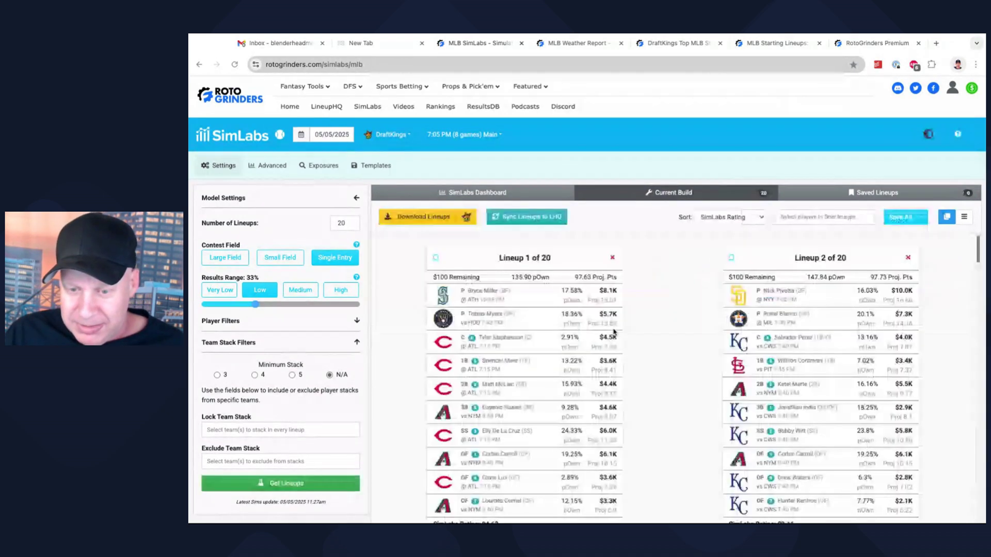
{"action": "scroll", "coordinate": [654, 308], "scroll_direction": "down", "scroll_amount": 2}
{"action": "scroll", "coordinate": [654, 308], "scroll_direction": "up", "scroll_amount": 2}
{"action": "scroll", "coordinate": [808, 422], "scroll_direction": "down", "scroll_amount": 5}
{"action": "scroll", "coordinate": [808, 422], "scroll_direction": "down", "scroll_amount": 3}
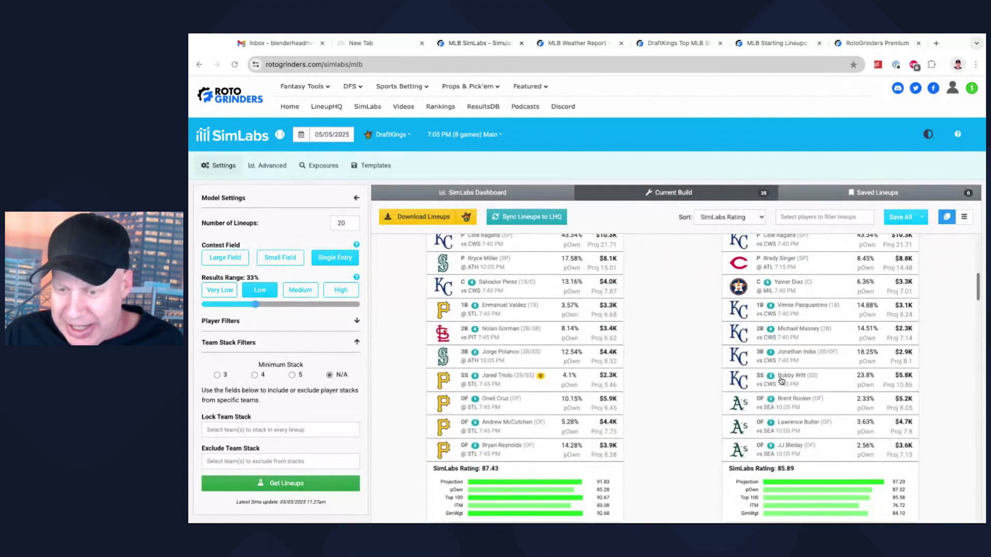
{"action": "scroll", "coordinate": [780, 382], "scroll_direction": "down", "scroll_amount": 20}
{"action": "scroll", "coordinate": [800, 359], "scroll_direction": "down", "scroll_amount": 3}
{"action": "scroll", "coordinate": [800, 359], "scroll_direction": "down", "scroll_amount": 10}
{"action": "scroll", "coordinate": [407, 293], "scroll_direction": "down", "scroll_amount": 4}
{"action": "scroll", "coordinate": [407, 293], "scroll_direction": "up", "scroll_amount": 20}
Step: Generate lineups with the High results range and KC locked as the team stack, and set the minimum stack to 5
{"action": "left_click", "coordinate": [340, 290]}
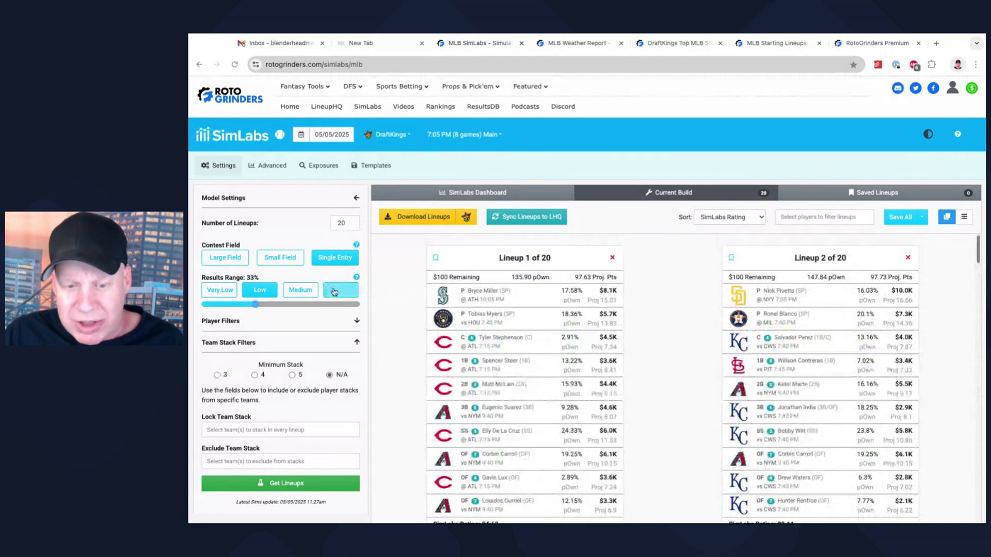
{"action": "scroll", "coordinate": [318, 387], "scroll_direction": "down", "scroll_amount": 1}
{"action": "left_click", "coordinate": [272, 388]}
{"action": "type", "text": "K"}
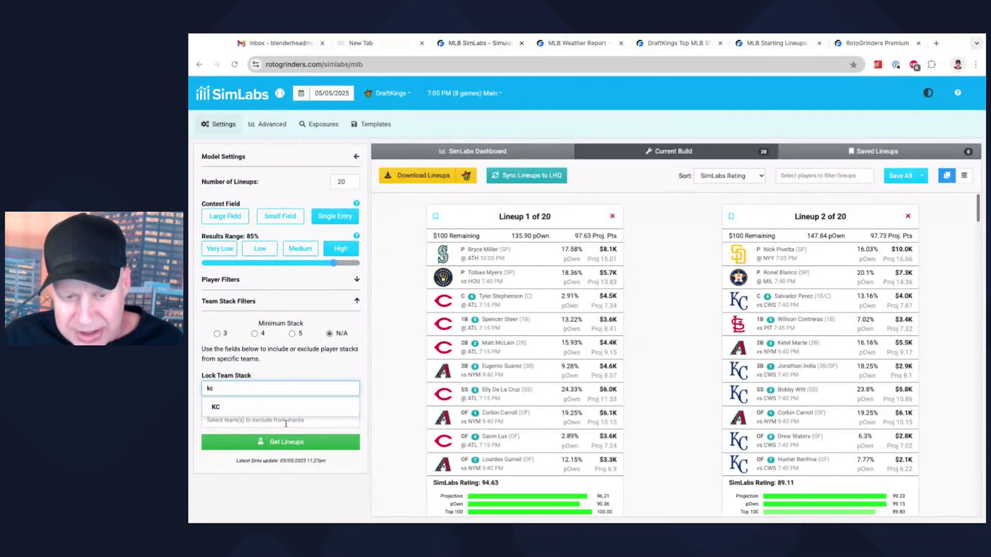
{"action": "left_click", "coordinate": [285, 408]}
{"action": "scroll", "coordinate": [317, 370], "scroll_direction": "up", "scroll_amount": 1}
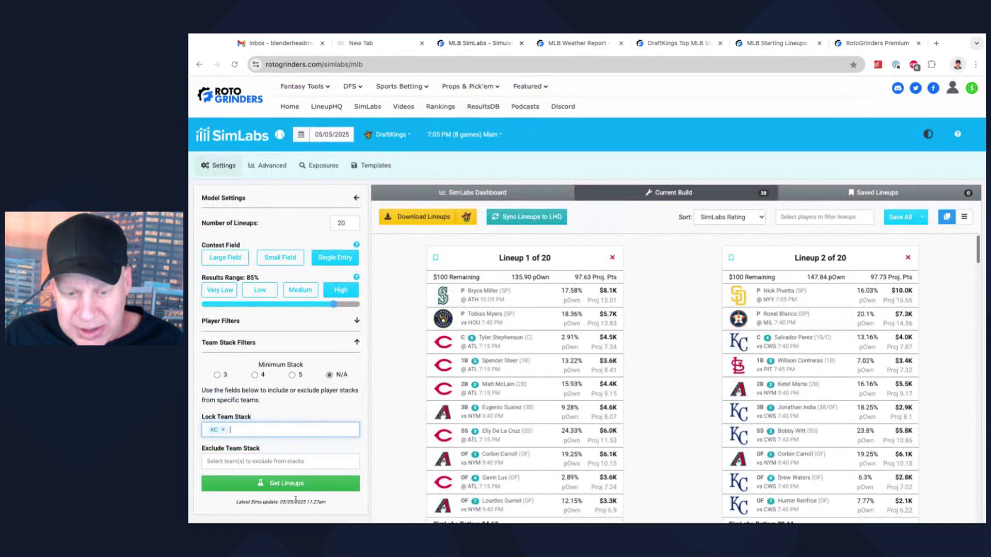
{"action": "left_click", "coordinate": [298, 488]}
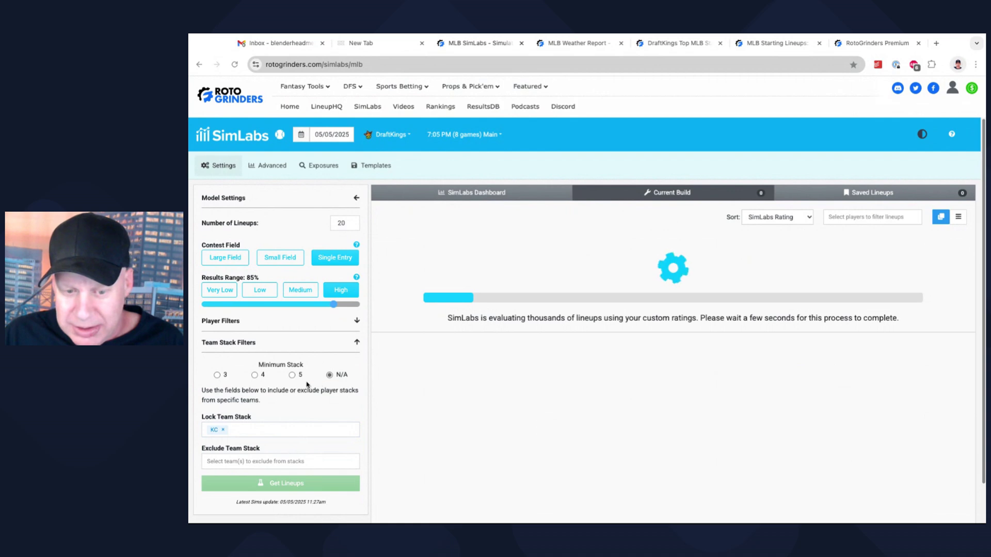
{"action": "left_click", "coordinate": [292, 376]}
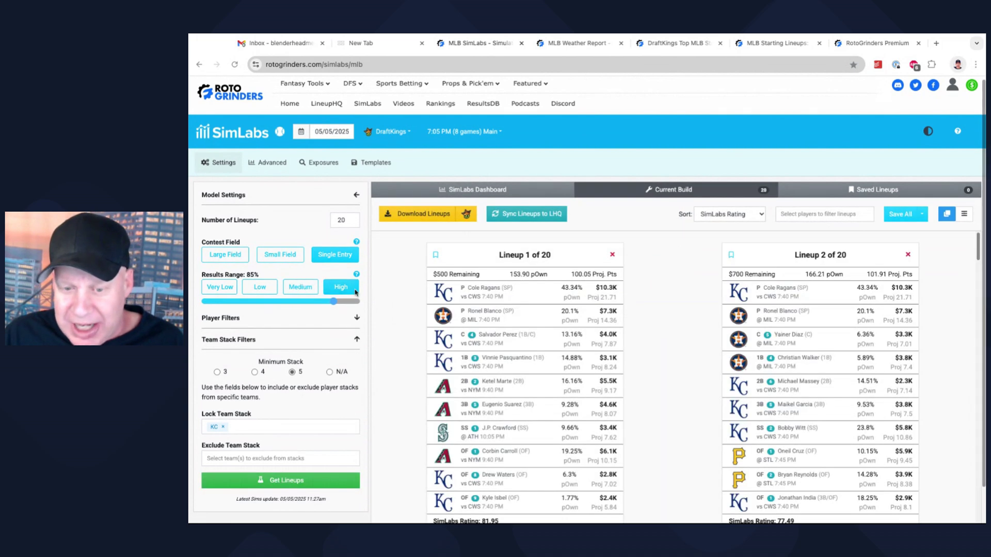
Step: Examine the pitchers, Royals stacks and SimLabs ratings in the generated KC lineups
{"action": "scroll", "coordinate": [692, 325], "scroll_direction": "down", "scroll_amount": 4}
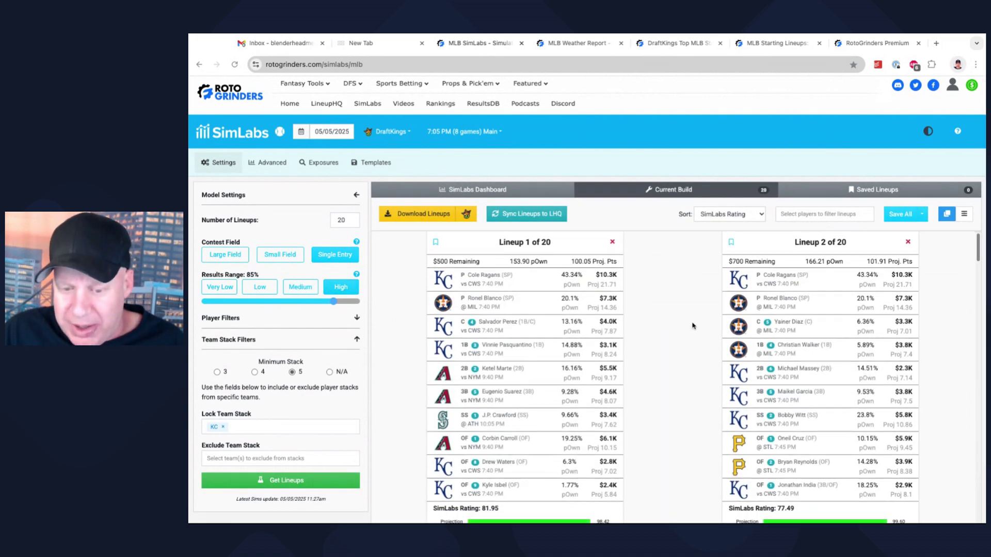
{"action": "scroll", "coordinate": [692, 326], "scroll_direction": "up", "scroll_amount": 4}
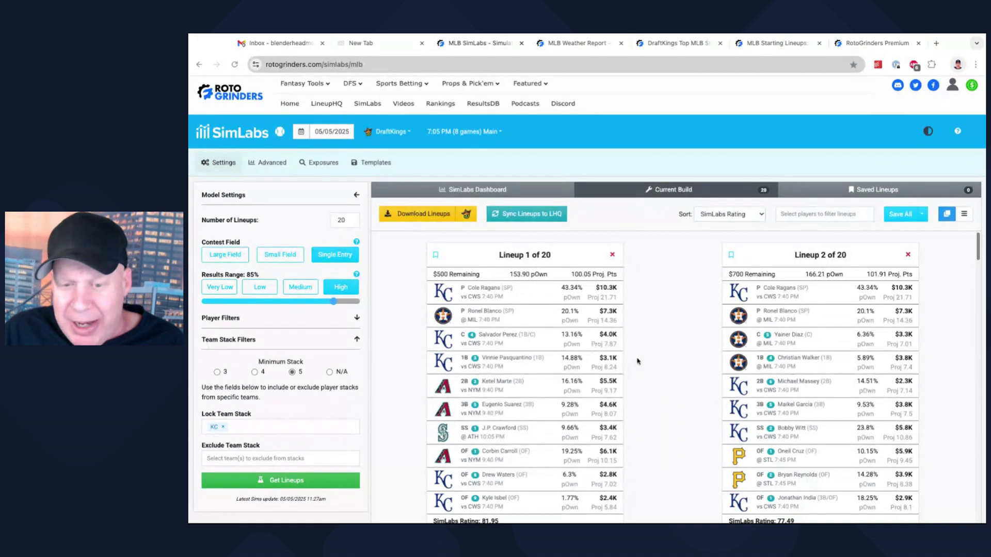
{"action": "scroll", "coordinate": [636, 361], "scroll_direction": "down", "scroll_amount": 2}
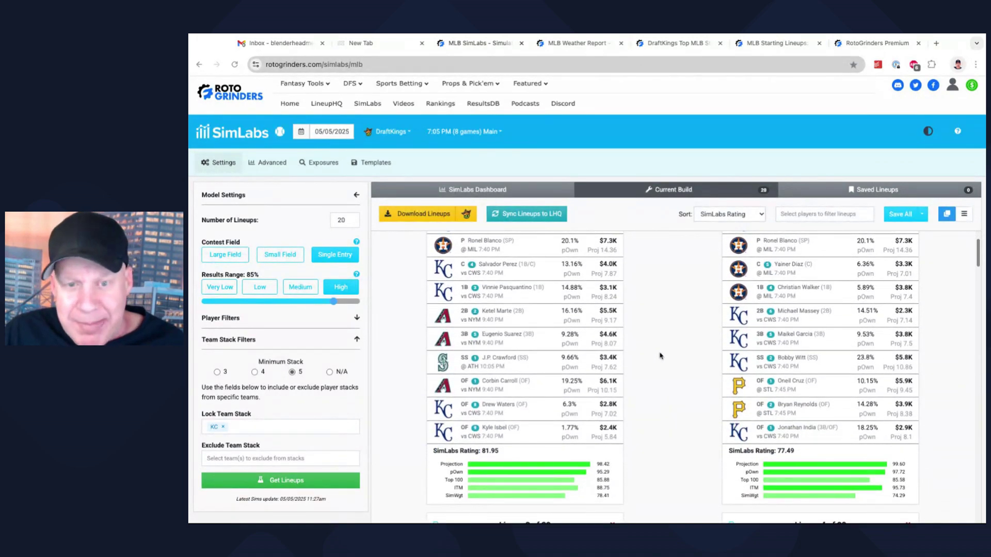
{"action": "scroll", "coordinate": [668, 355], "scroll_direction": "up", "scroll_amount": 2}
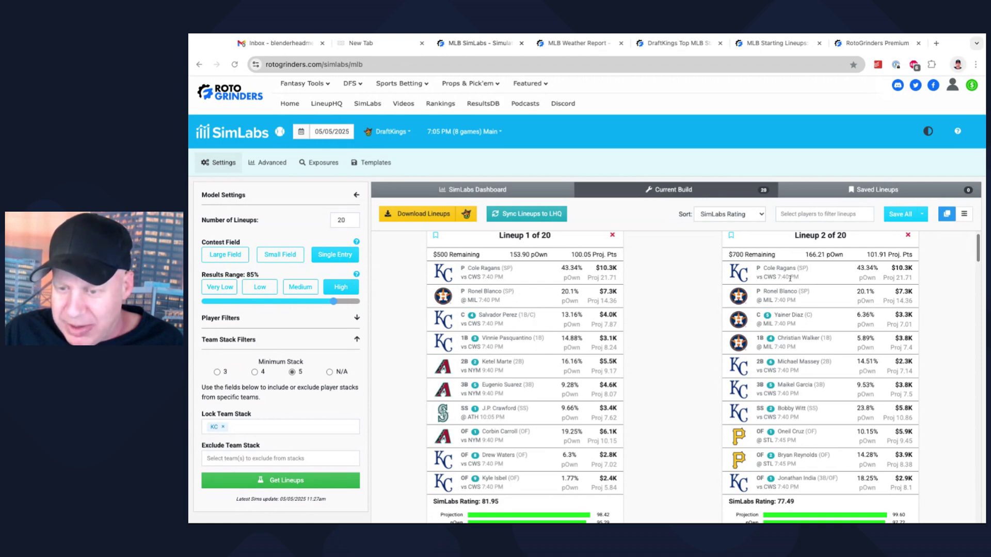
{"action": "scroll", "coordinate": [715, 437], "scroll_direction": "down", "scroll_amount": 1}
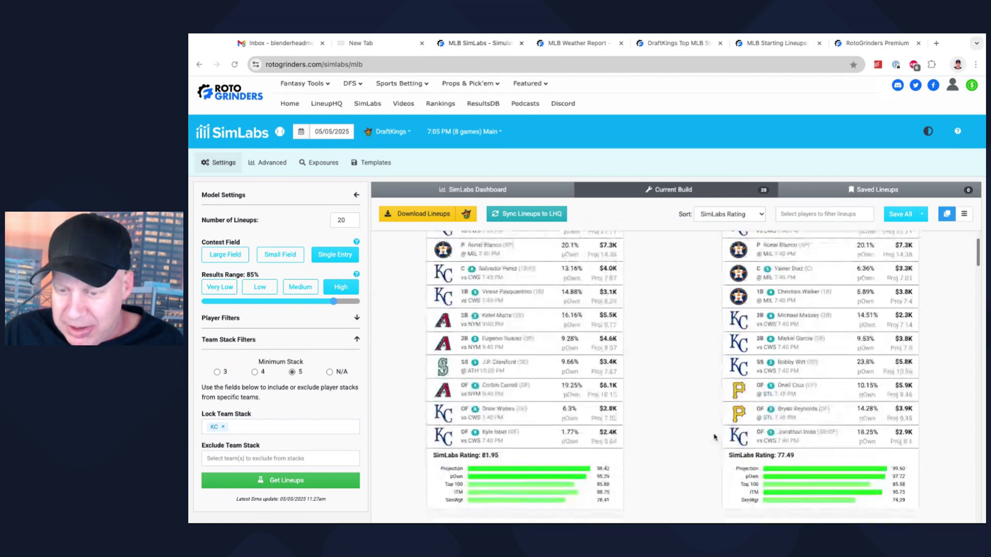
{"action": "scroll", "coordinate": [708, 423], "scroll_direction": "down", "scroll_amount": 6}
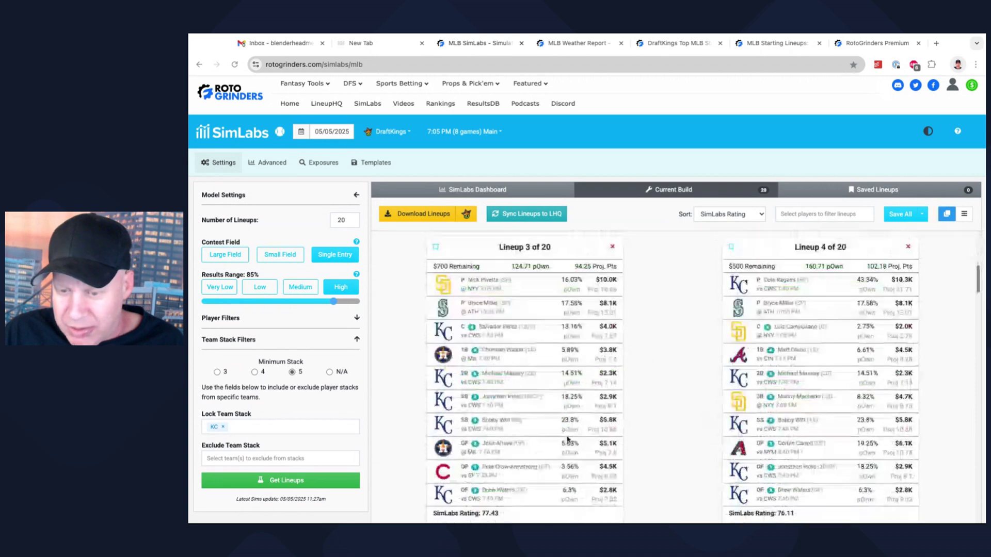
{"action": "scroll", "coordinate": [671, 423], "scroll_direction": "down", "scroll_amount": 1}
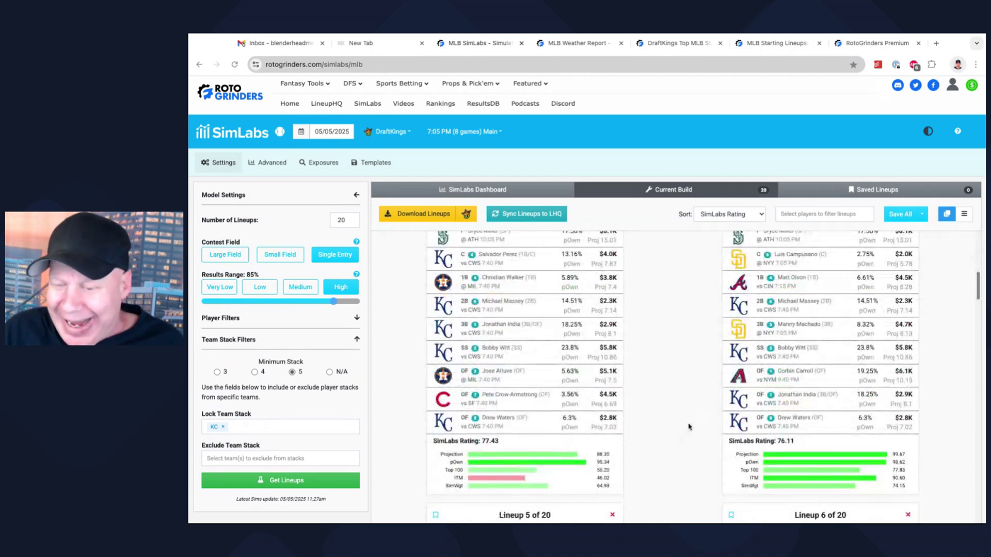
{"action": "scroll", "coordinate": [687, 426], "scroll_direction": "down", "scroll_amount": 1}
{"action": "scroll", "coordinate": [713, 377], "scroll_direction": "down", "scroll_amount": 6}
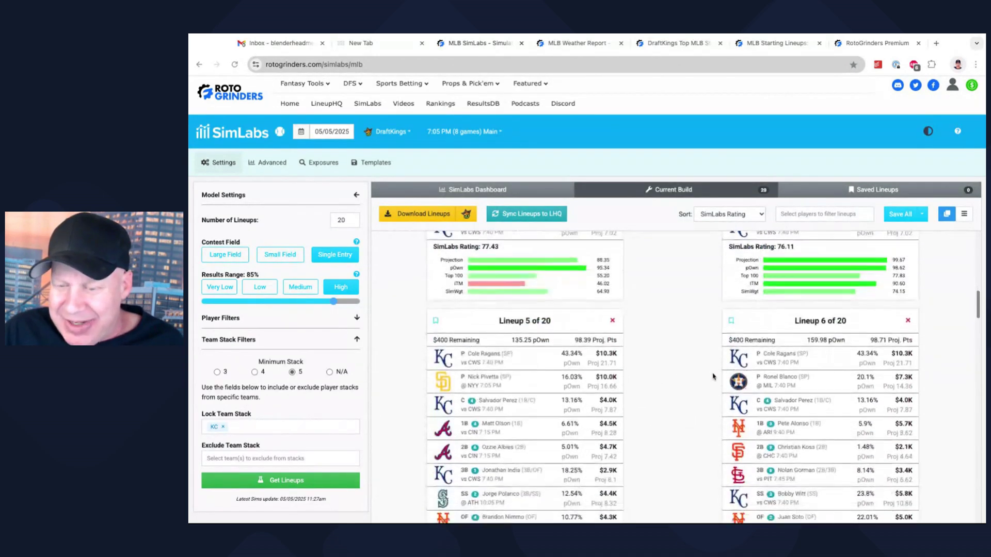
{"action": "scroll", "coordinate": [713, 376], "scroll_direction": "up", "scroll_amount": 10}
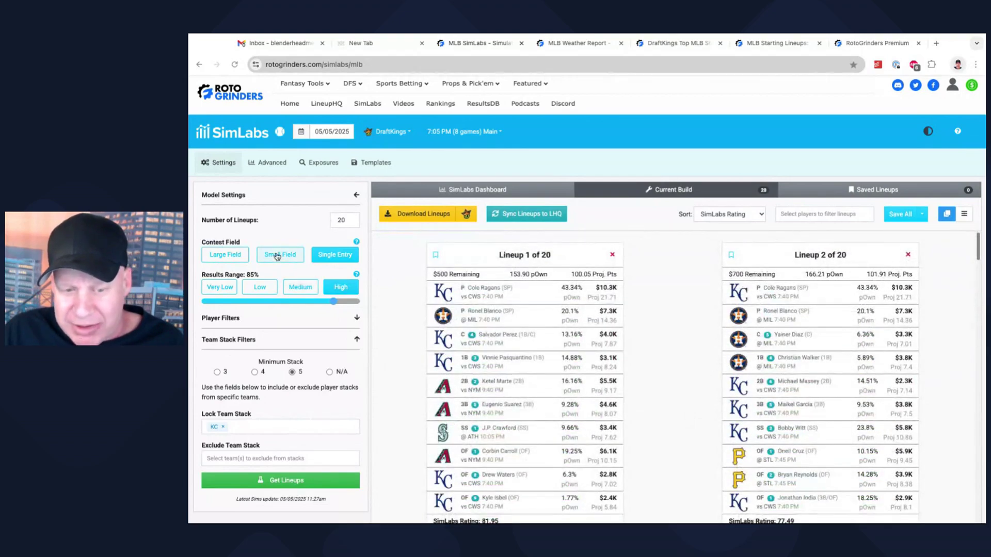
{"action": "scroll", "coordinate": [403, 350], "scroll_direction": "up", "scroll_amount": 1}
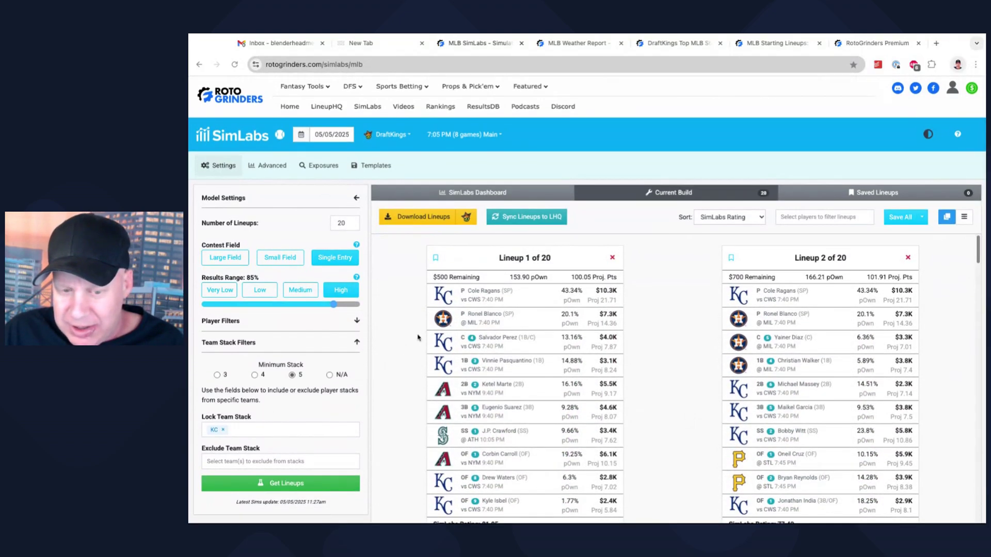
Step: Remove the KC team stack lock and lock pitchers Cole Ragans and Ronel Blanco in every lineup
{"action": "left_click", "coordinate": [224, 430]}
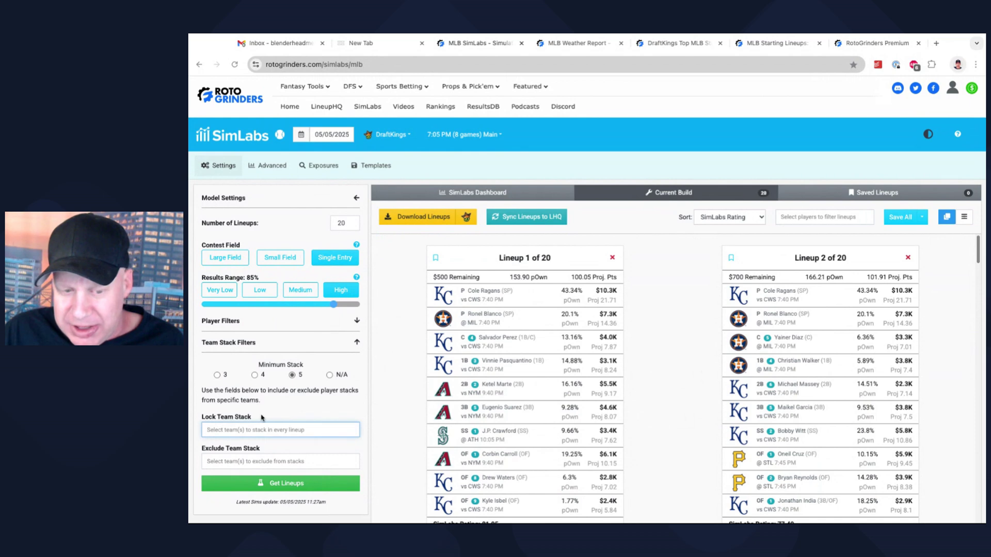
{"action": "left_click", "coordinate": [246, 322]}
{"action": "left_click", "coordinate": [247, 392]}
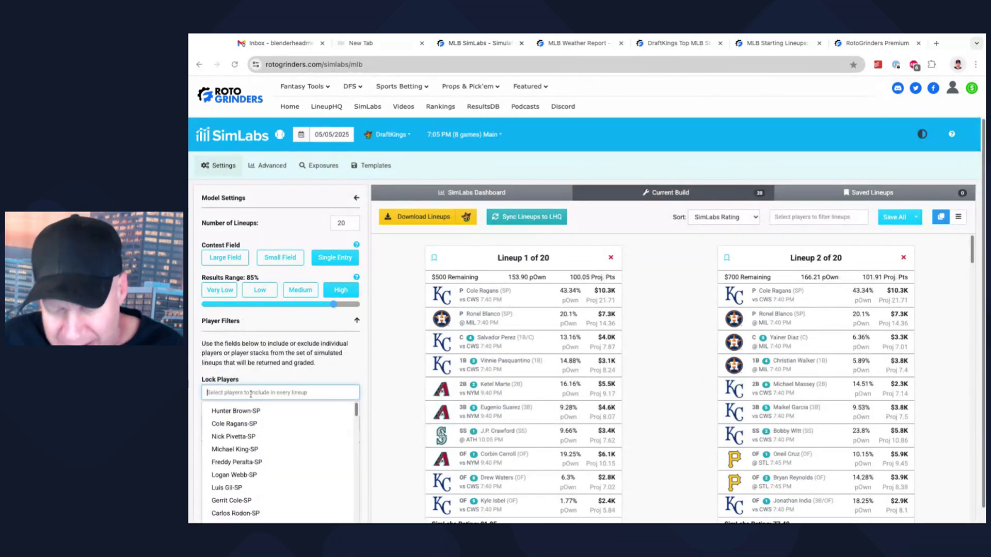
{"action": "type", "text": "raga"}
{"action": "left_click", "coordinate": [255, 411]}
{"action": "type", "text": "blan"}
{"action": "left_click", "coordinate": [293, 408]}
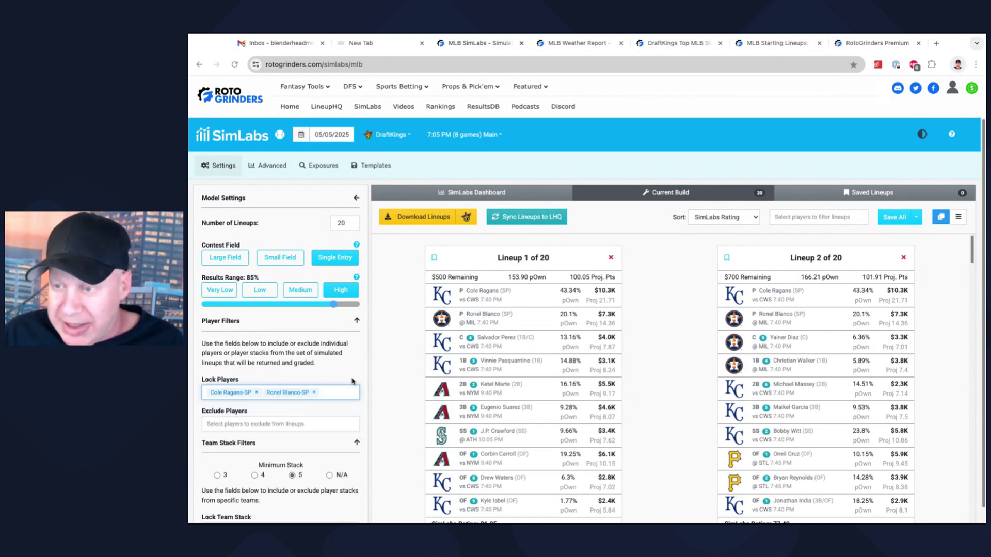
Step: Unlock Ronel Blanco and try to generate lineups with only Cole Ragans locked
{"action": "left_click", "coordinate": [314, 392]}
{"action": "scroll", "coordinate": [369, 358], "scroll_direction": "down", "scroll_amount": 1}
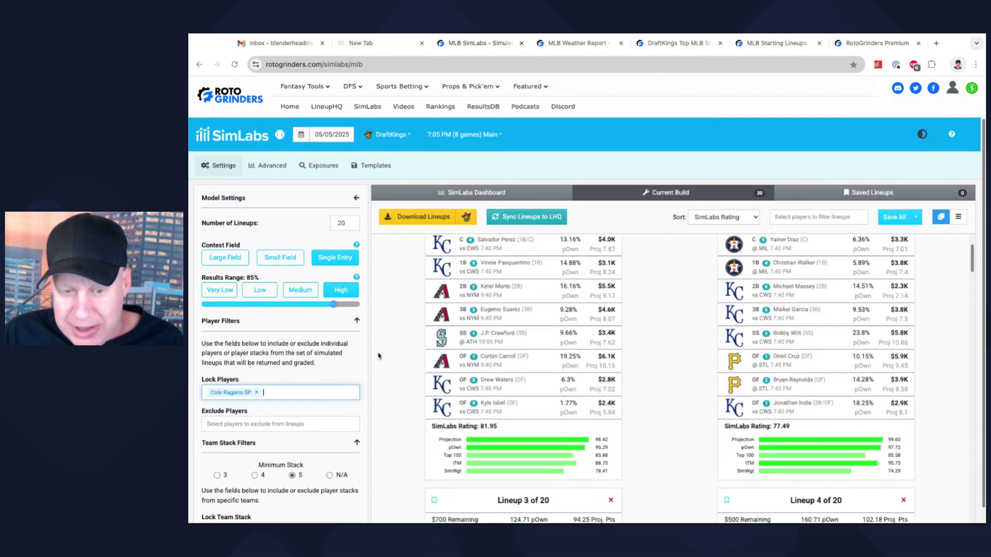
{"action": "scroll", "coordinate": [340, 356], "scroll_direction": "down", "scroll_amount": 2}
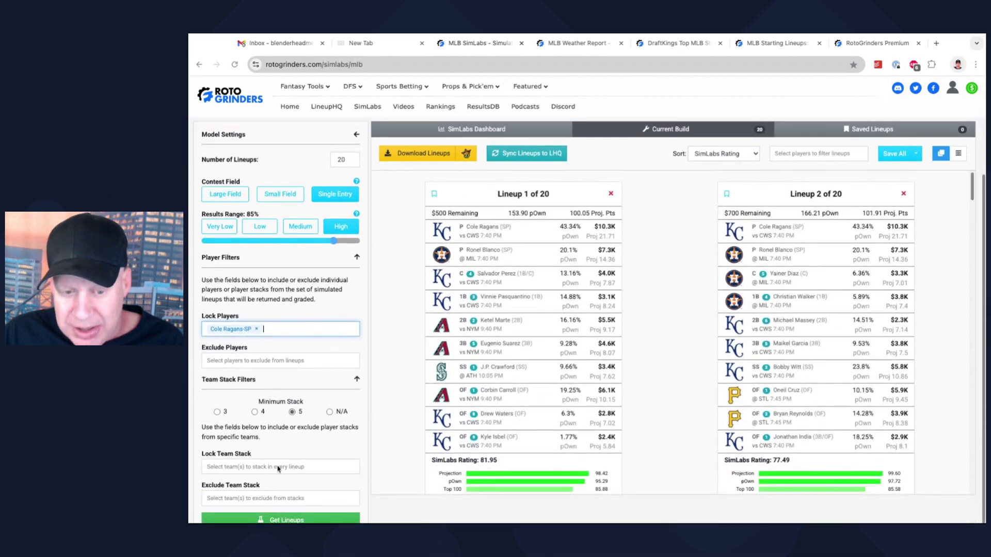
{"action": "left_click", "coordinate": [287, 518]}
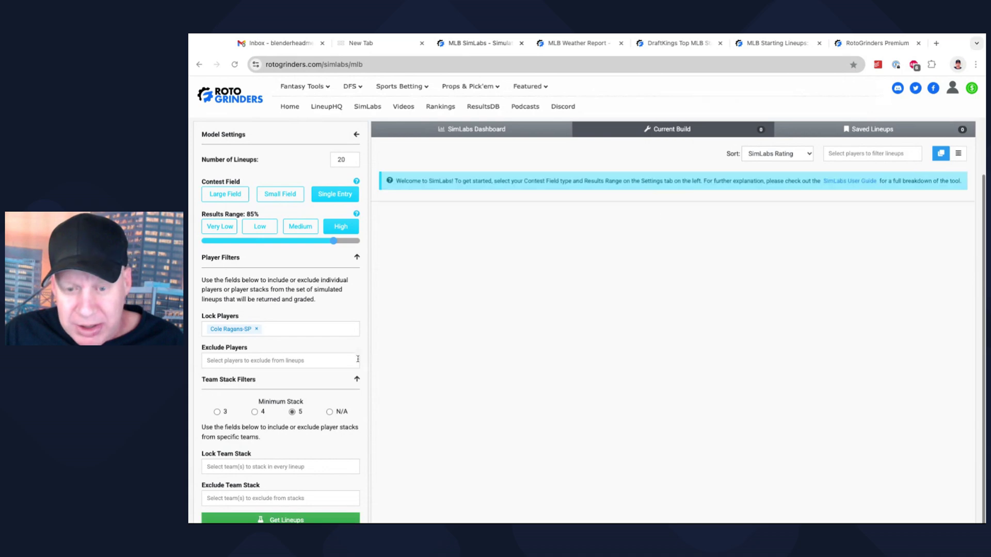
{"action": "scroll", "coordinate": [310, 362], "scroll_direction": "down", "scroll_amount": 1}
{"action": "scroll", "coordinate": [309, 362], "scroll_direction": "up", "scroll_amount": 1}
{"action": "scroll", "coordinate": [641, 319], "scroll_direction": "down", "scroll_amount": 1}
{"action": "scroll", "coordinate": [640, 319], "scroll_direction": "up", "scroll_amount": 1}
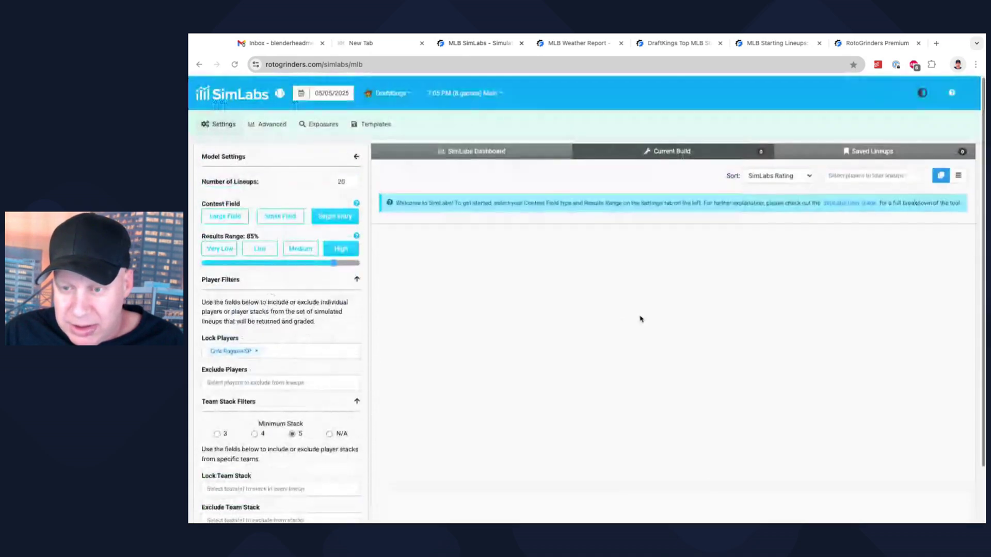
{"action": "scroll", "coordinate": [641, 319], "scroll_direction": "down", "scroll_amount": 1}
{"action": "scroll", "coordinate": [636, 307], "scroll_direction": "up", "scroll_amount": 2}
{"action": "scroll", "coordinate": [637, 308], "scroll_direction": "down", "scroll_amount": 1}
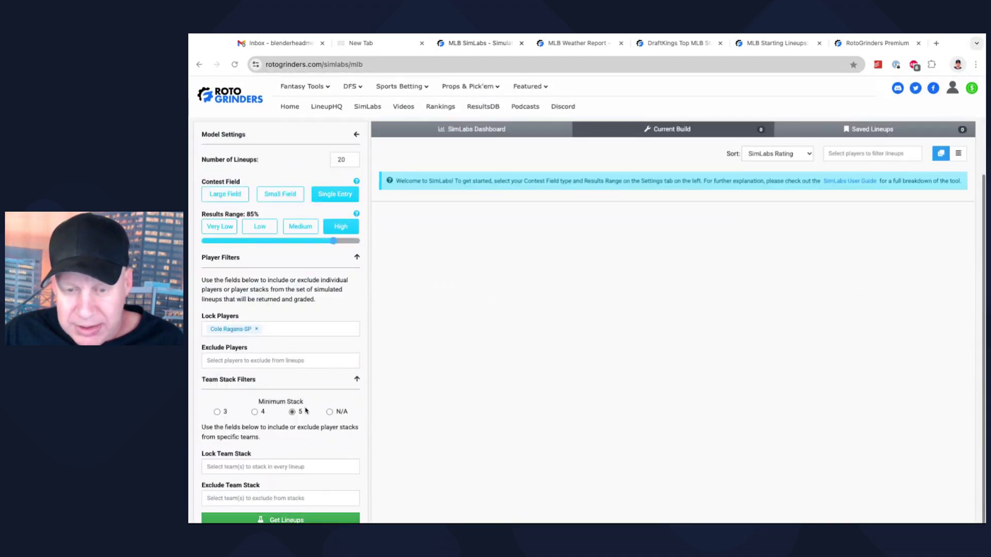
Step: Reload SimLabs and set a minimum stack of 5, the Single Entry contest field and the High results range
{"action": "scroll", "coordinate": [382, 299], "scroll_direction": "up", "scroll_amount": 1}
{"action": "left_click", "coordinate": [459, 65]}
{"action": "key", "text": "Return"}
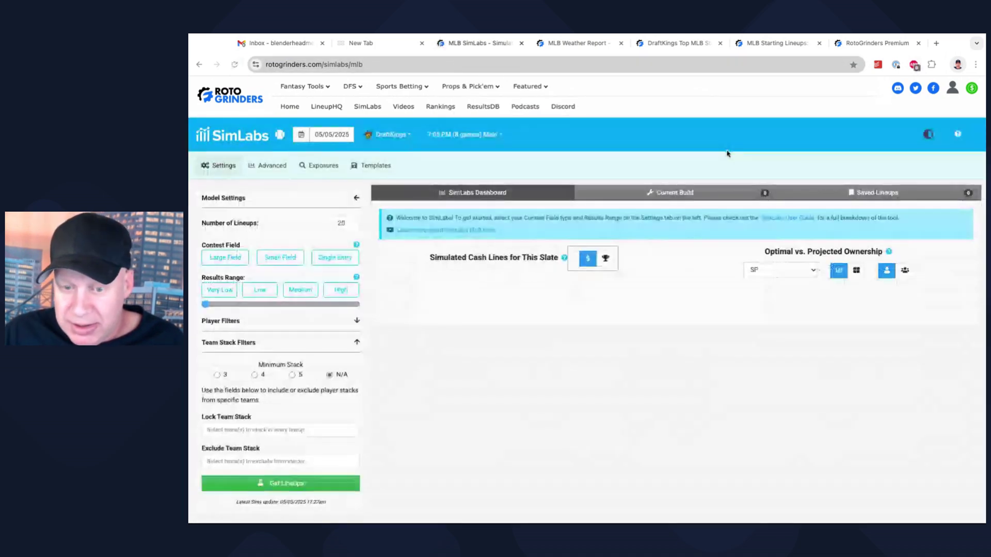
{"action": "scroll", "coordinate": [335, 376], "scroll_direction": "down", "scroll_amount": 1}
{"action": "left_click", "coordinate": [292, 355]}
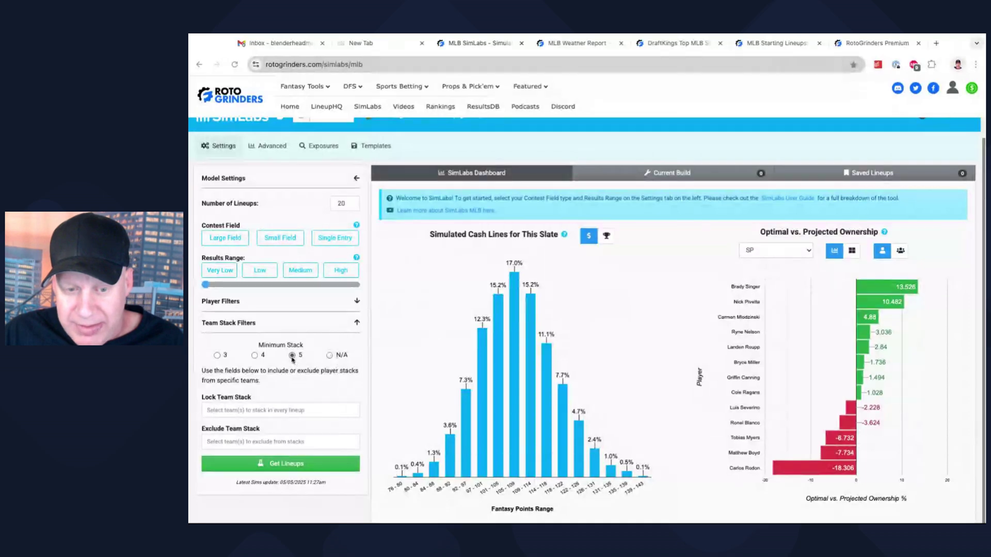
{"action": "left_click", "coordinate": [334, 238]}
{"action": "left_click", "coordinate": [340, 270]}
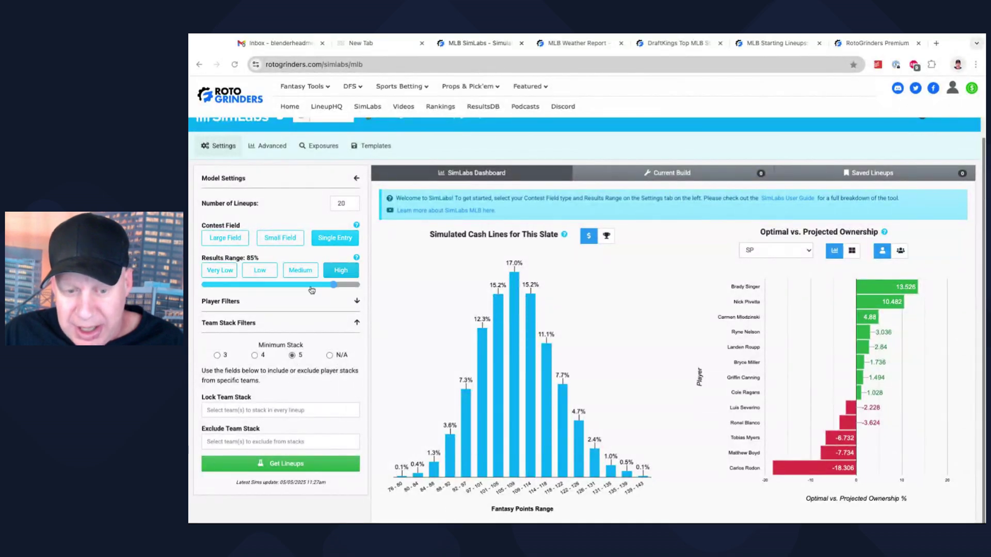
Step: Lock Cole Ragans as a player in every lineup, generate the lineups and look through them
{"action": "left_click", "coordinate": [259, 406]}
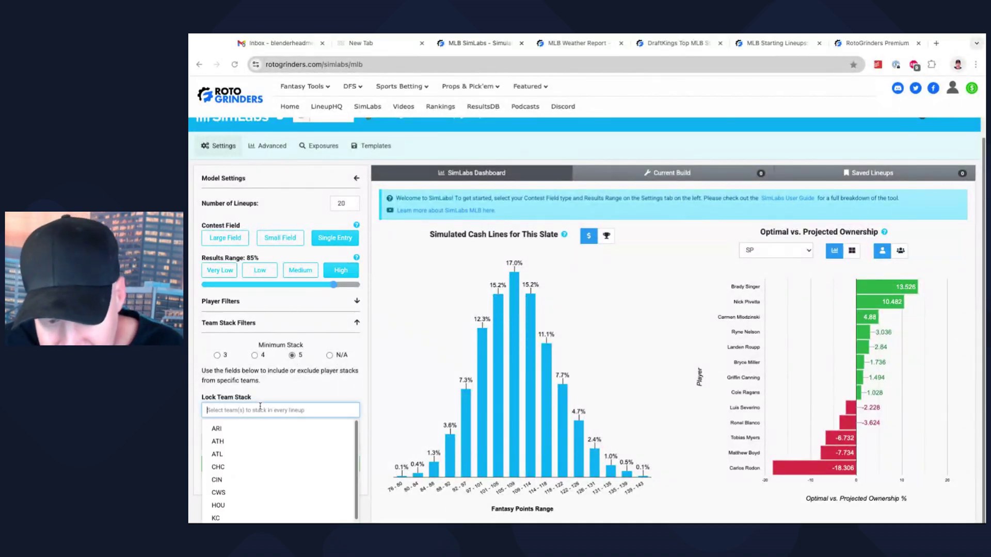
{"action": "left_click", "coordinate": [241, 302]}
{"action": "left_click", "coordinate": [240, 371]}
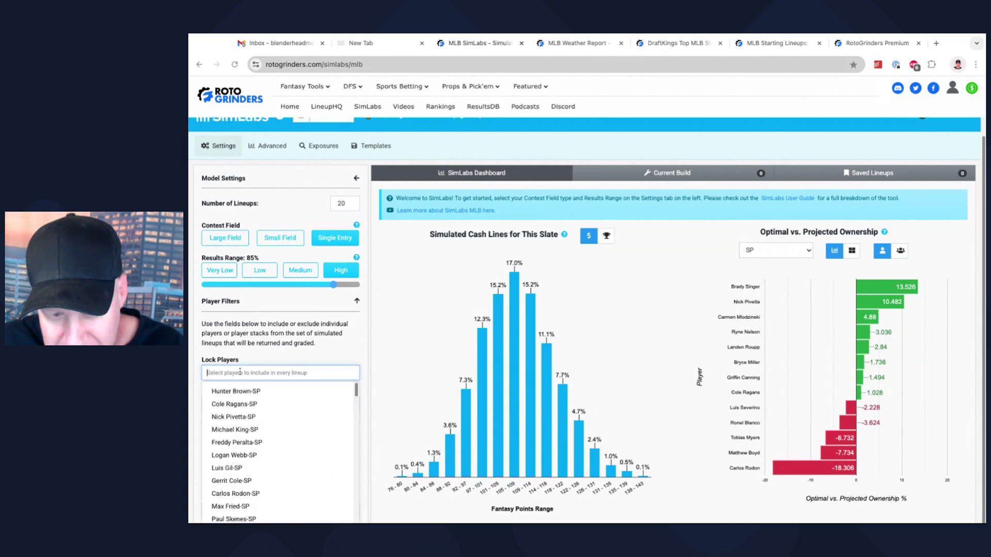
{"action": "type", "text": "rag"}
{"action": "left_click", "coordinate": [260, 392]}
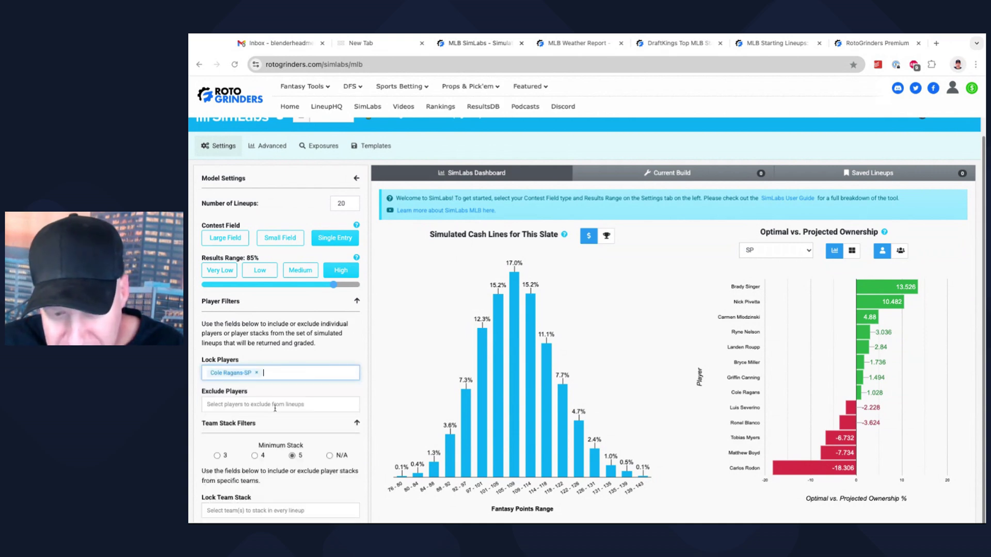
{"action": "scroll", "coordinate": [336, 343], "scroll_direction": "down", "scroll_amount": 1}
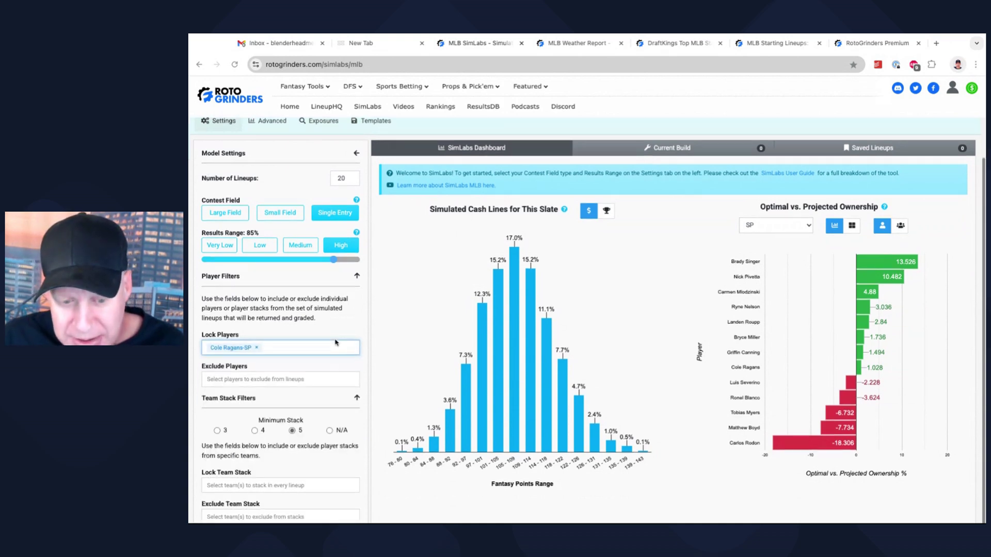
{"action": "scroll", "coordinate": [336, 343], "scroll_direction": "down", "scroll_amount": 1}
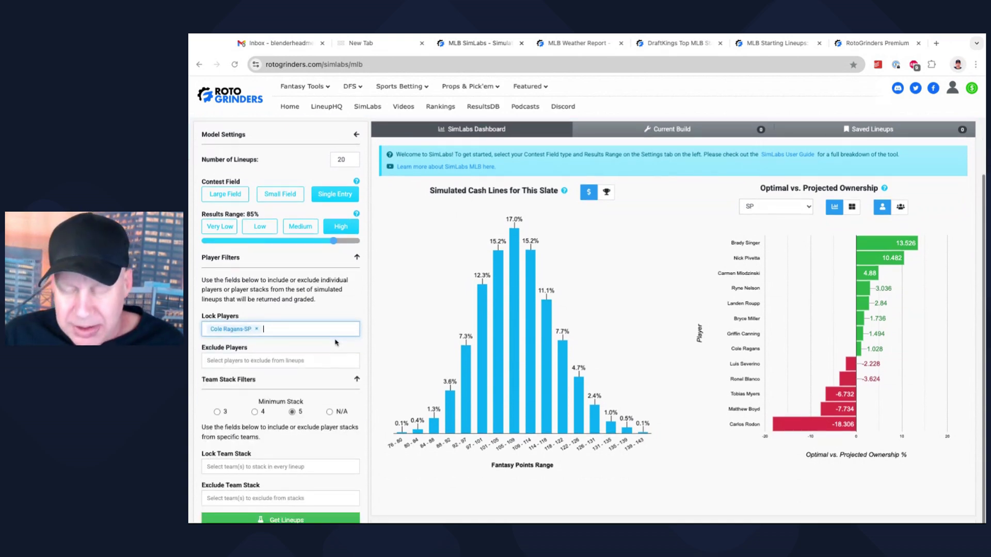
{"action": "left_click", "coordinate": [293, 519]}
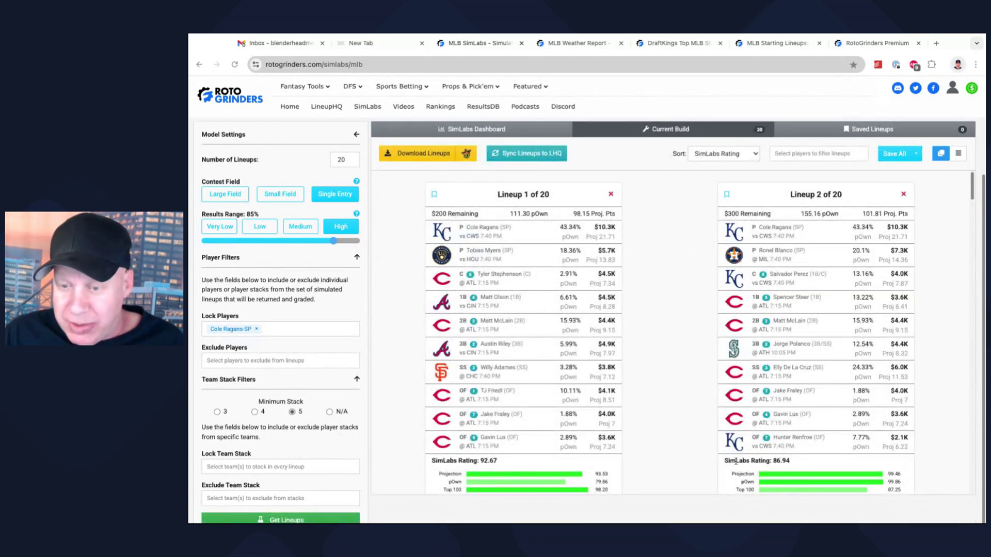
{"action": "scroll", "coordinate": [675, 307], "scroll_direction": "down", "scroll_amount": 6}
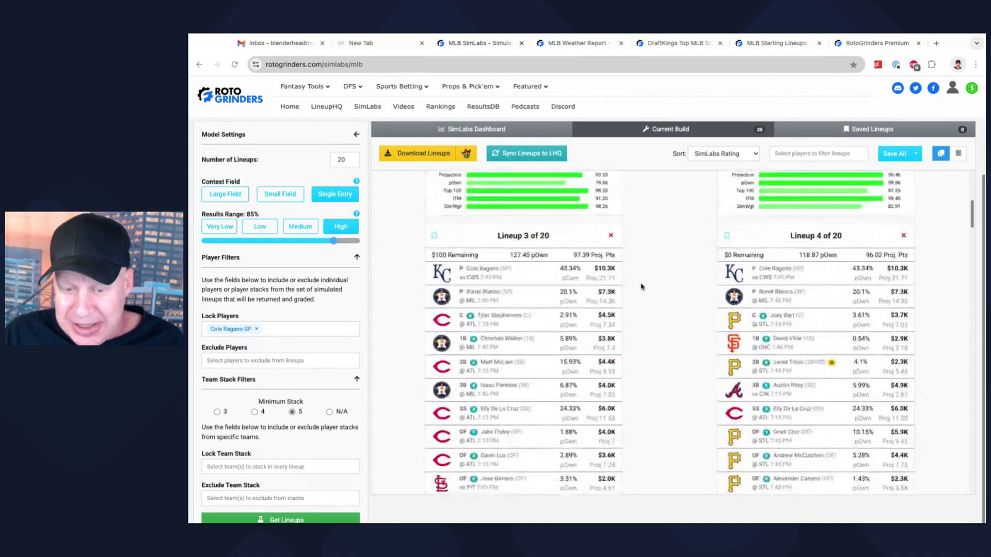
Step: Look through generated lineups 3 to 8, comparing their pitchers, team stacks and SimLabs ratings
{"action": "scroll", "coordinate": [641, 284], "scroll_direction": "down", "scroll_amount": 2}
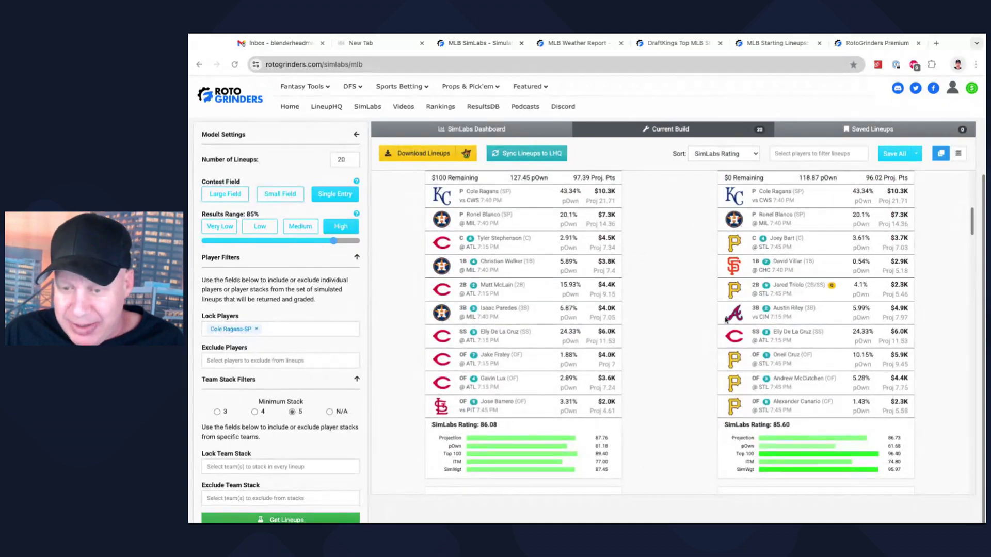
{"action": "scroll", "coordinate": [658, 308], "scroll_direction": "down", "scroll_amount": 6}
{"action": "scroll", "coordinate": [666, 310], "scroll_direction": "down", "scroll_amount": 2}
{"action": "scroll", "coordinate": [682, 316], "scroll_direction": "down", "scroll_amount": 4}
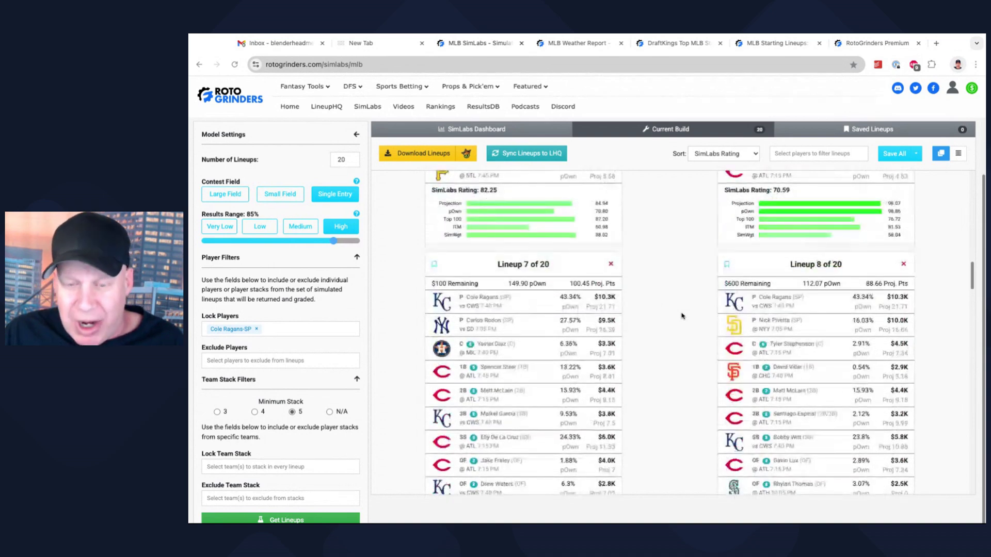
{"action": "scroll", "coordinate": [681, 316], "scroll_direction": "up", "scroll_amount": 15}
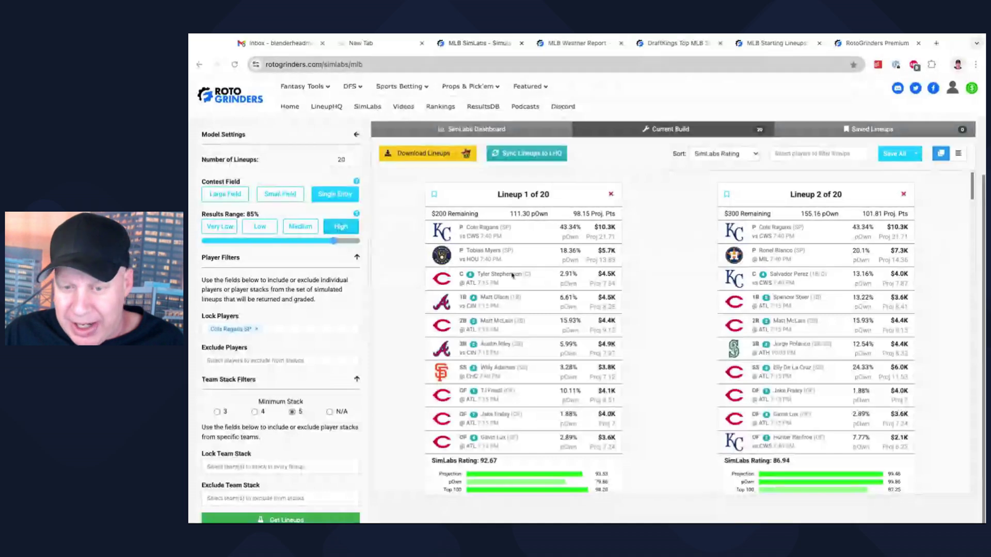
Step: Compare the four highest-rated lineups, checking the second pitcher paired with Cole Ragans and the hitting stacks used
{"action": "scroll", "coordinate": [676, 294], "scroll_direction": "up", "scroll_amount": 1}
{"action": "scroll", "coordinate": [674, 283], "scroll_direction": "down", "scroll_amount": 1}
{"action": "scroll", "coordinate": [675, 283], "scroll_direction": "up", "scroll_amount": 1}
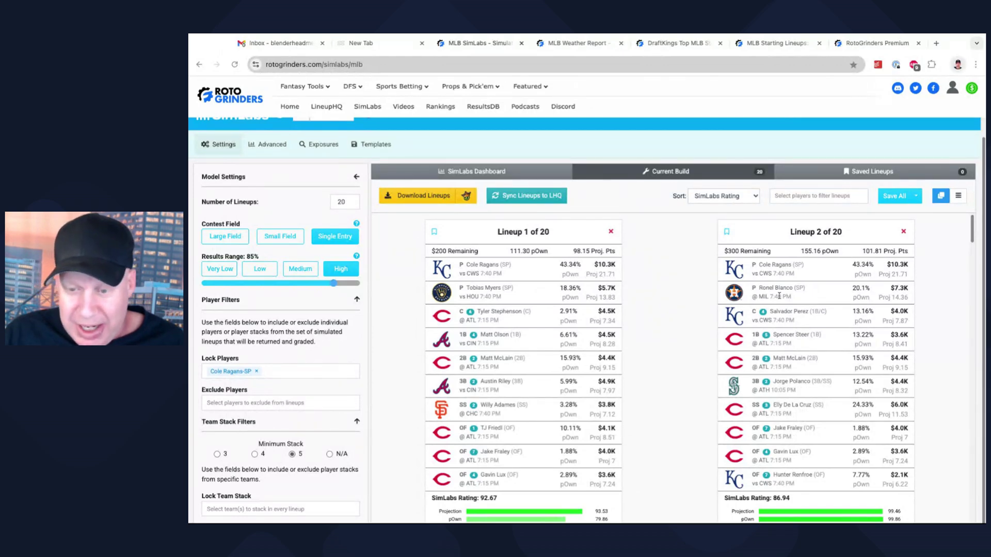
{"action": "scroll", "coordinate": [814, 328], "scroll_direction": "down", "scroll_amount": 1}
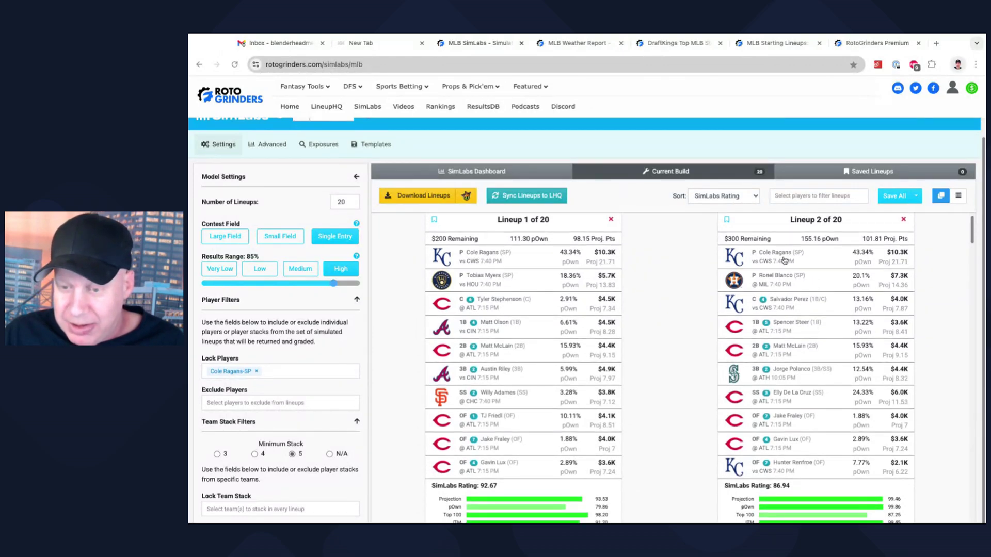
{"action": "scroll", "coordinate": [684, 330], "scroll_direction": "down", "scroll_amount": 6}
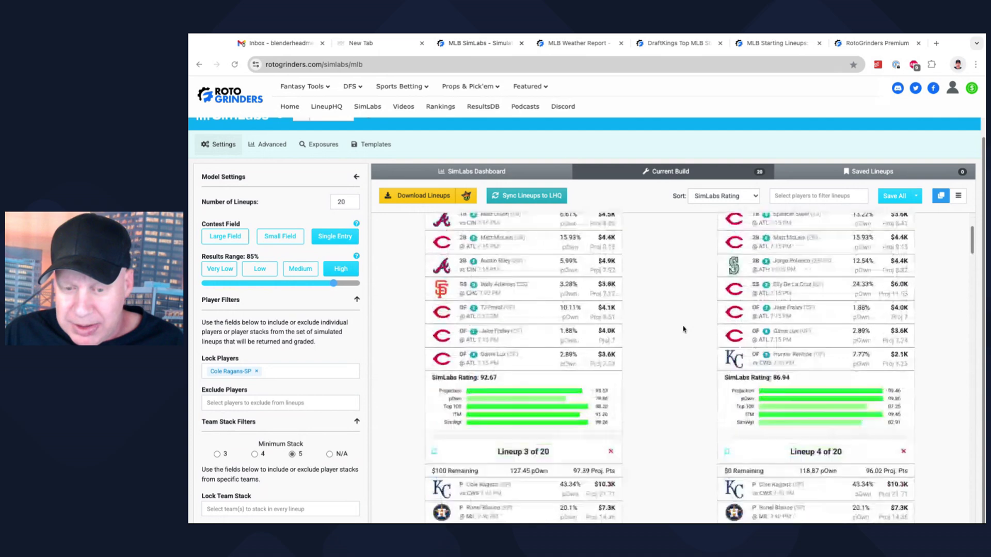
{"action": "scroll", "coordinate": [684, 329], "scroll_direction": "up", "scroll_amount": 1}
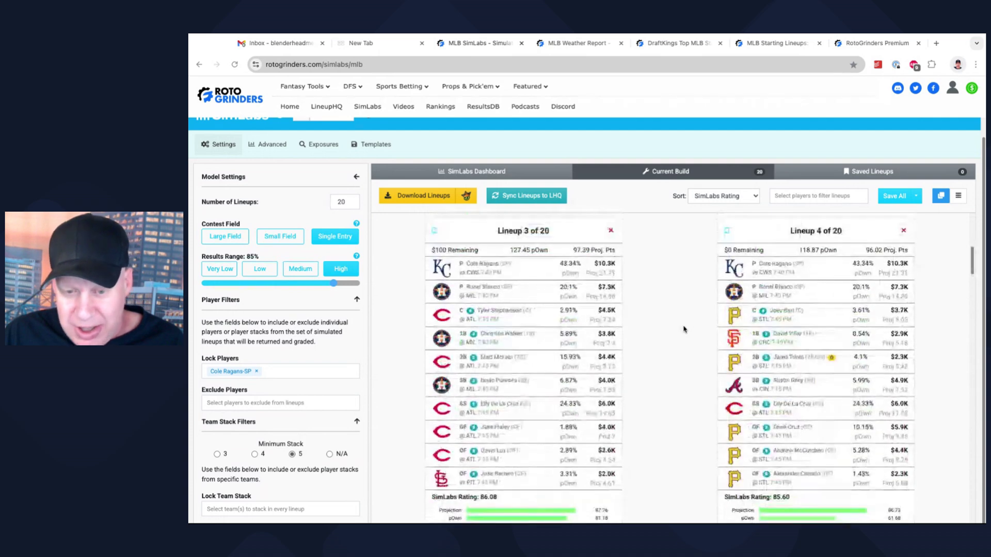
{"action": "scroll", "coordinate": [685, 329], "scroll_direction": "up", "scroll_amount": 1}
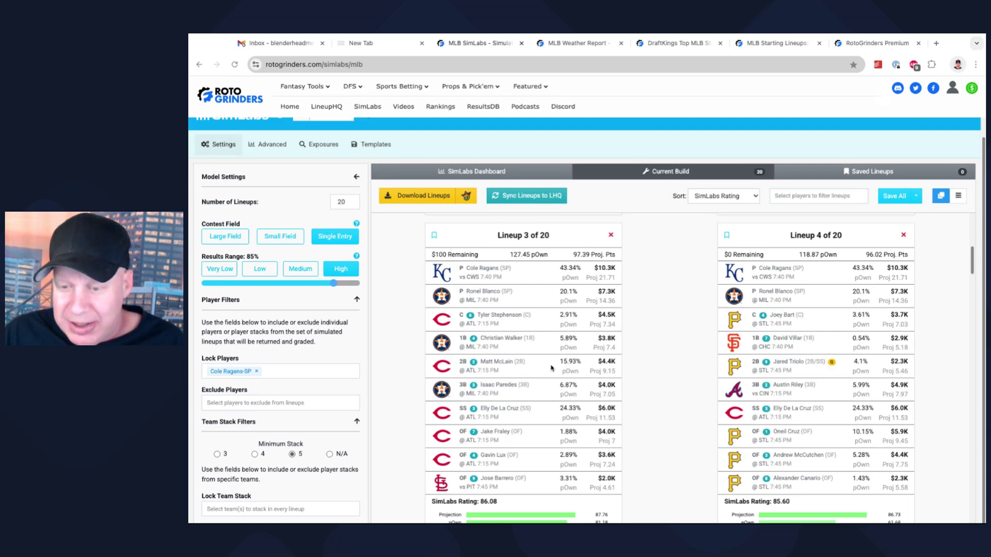
{"action": "scroll", "coordinate": [631, 368], "scroll_direction": "down", "scroll_amount": 6}
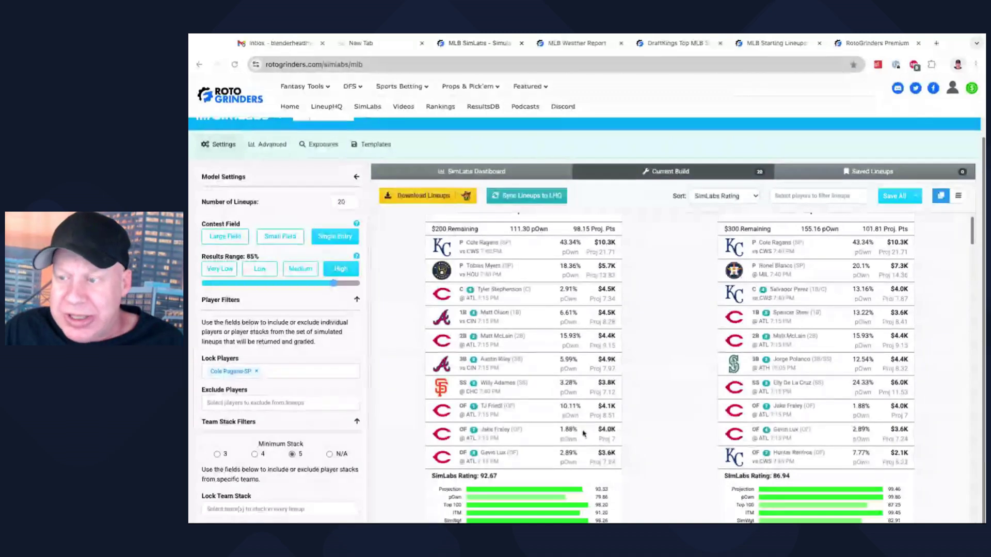
Step: Check the MLB Starting Lineups page for the Reds–Braves and White Sox–Royals matchups, including projected batting orders, pitchers and weather
{"action": "left_click", "coordinate": [781, 44]}
{"action": "scroll", "coordinate": [924, 199], "scroll_direction": "up", "scroll_amount": 6}
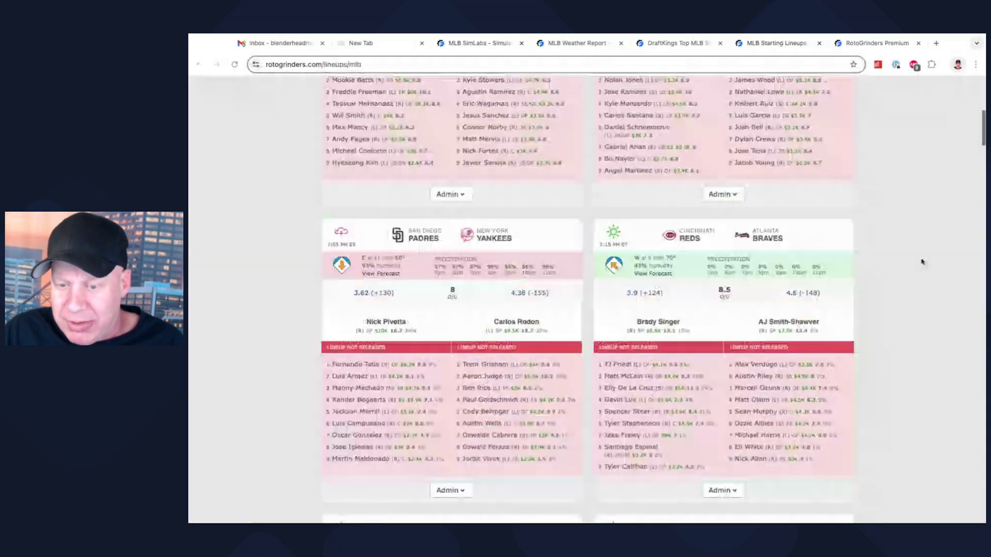
{"action": "scroll", "coordinate": [923, 232], "scroll_direction": "down", "scroll_amount": 1}
{"action": "scroll", "coordinate": [922, 262], "scroll_direction": "down", "scroll_amount": 1}
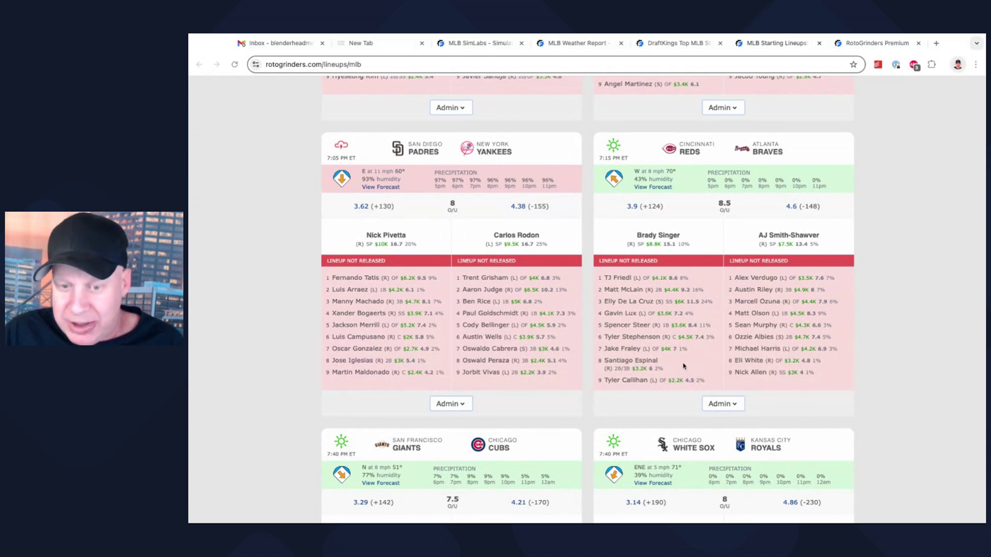
{"action": "scroll", "coordinate": [685, 367], "scroll_direction": "up", "scroll_amount": 1}
{"action": "scroll", "coordinate": [685, 367], "scroll_direction": "down", "scroll_amount": 5}
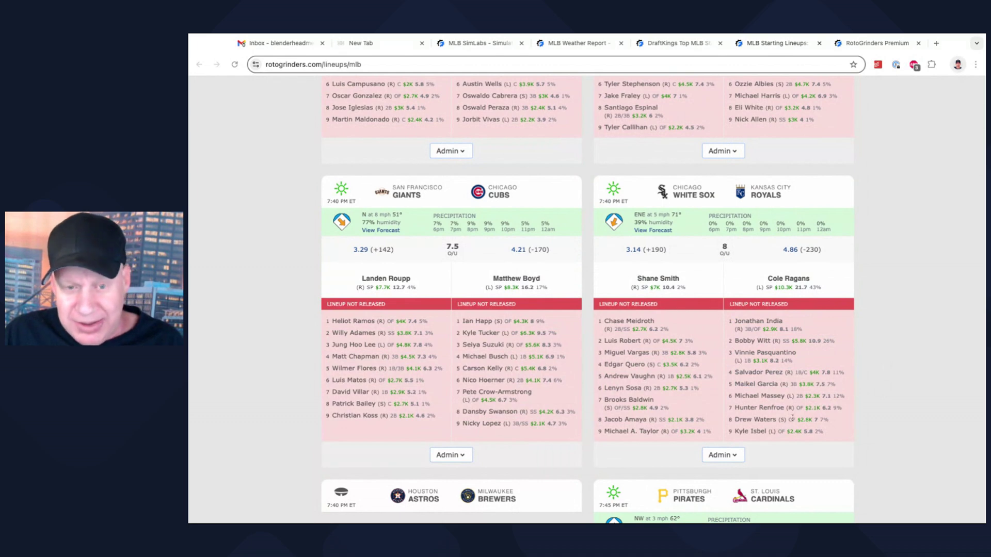
{"action": "scroll", "coordinate": [791, 406], "scroll_direction": "up", "scroll_amount": 2}
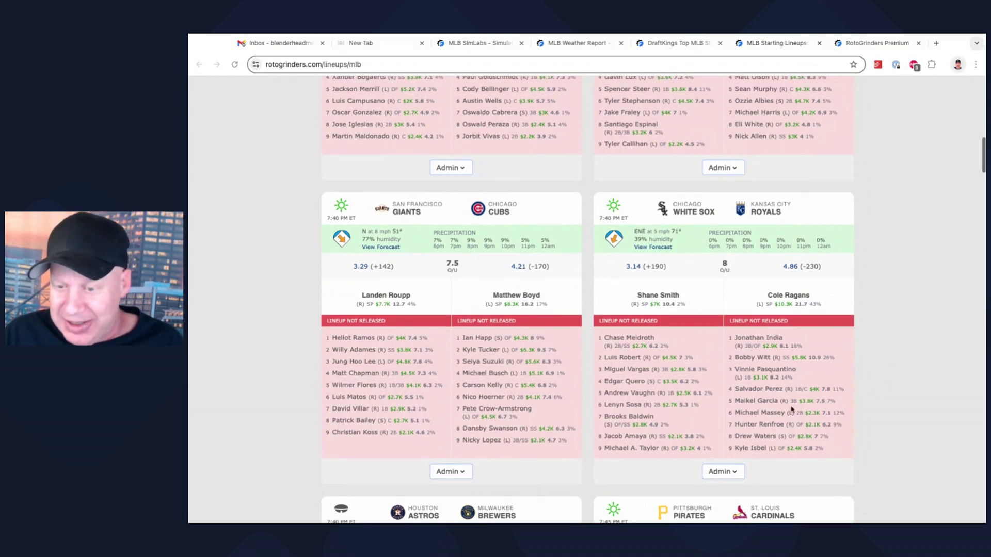
{"action": "scroll", "coordinate": [792, 409], "scroll_direction": "up", "scroll_amount": 4}
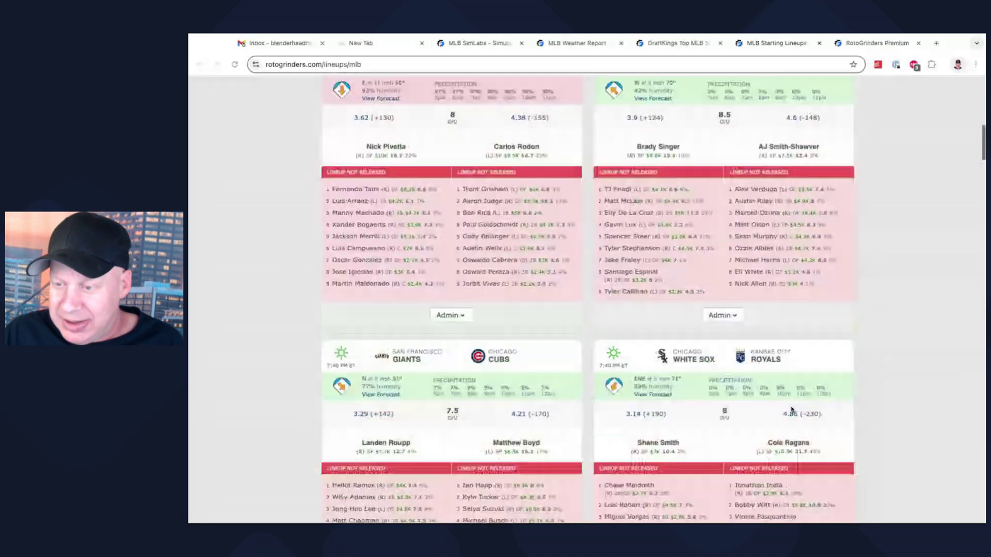
{"action": "scroll", "coordinate": [720, 116], "scroll_direction": "down", "scroll_amount": 2}
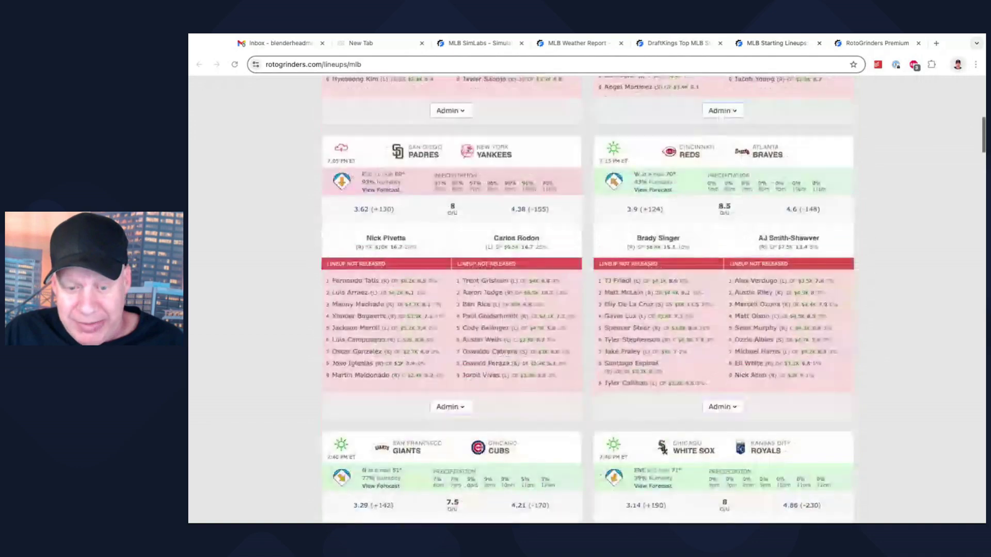
{"action": "scroll", "coordinate": [720, 116], "scroll_direction": "down", "scroll_amount": 1}
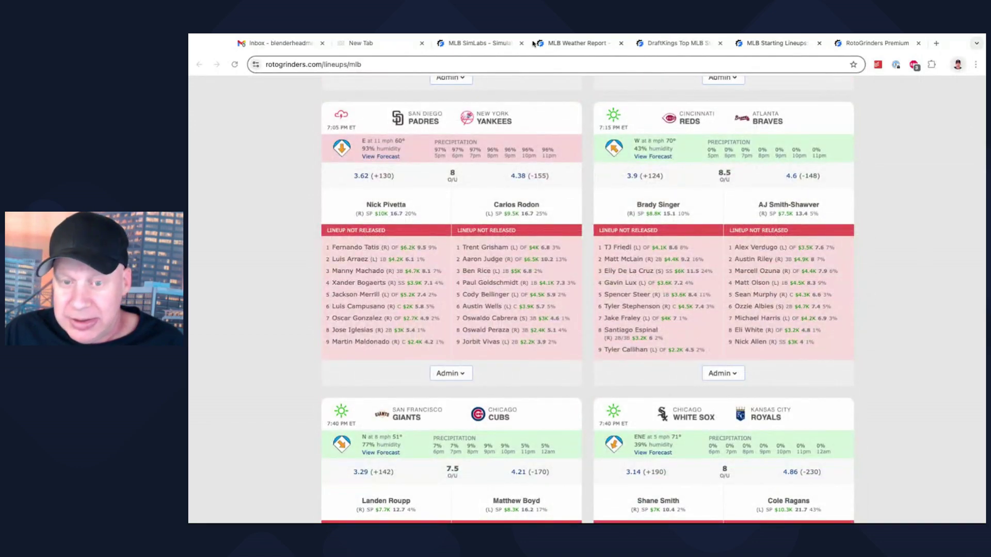
Step: Return to the SimLabs build and review lineups 1 to 8 for their stacks and ratings
{"action": "left_click", "coordinate": [492, 45]}
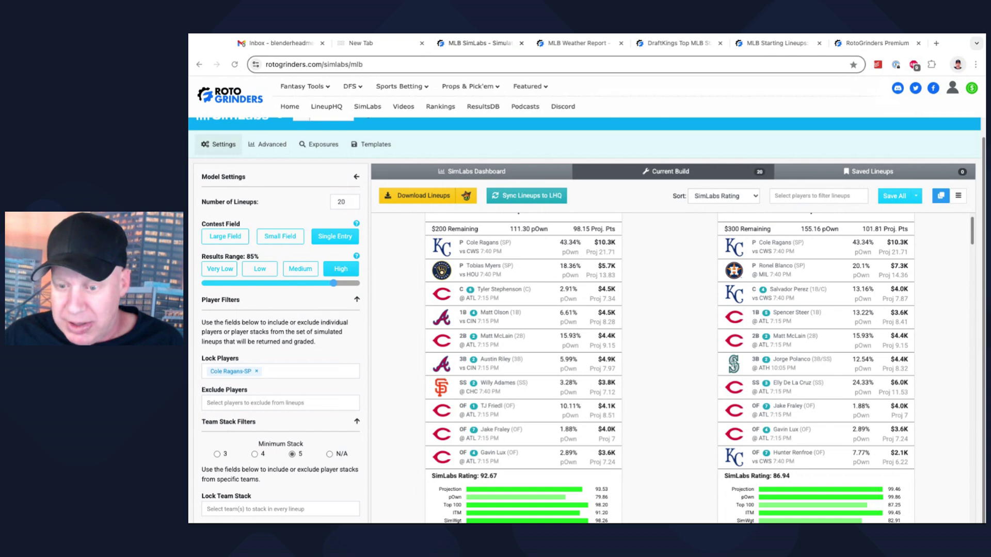
{"action": "scroll", "coordinate": [670, 369], "scroll_direction": "down", "scroll_amount": 5}
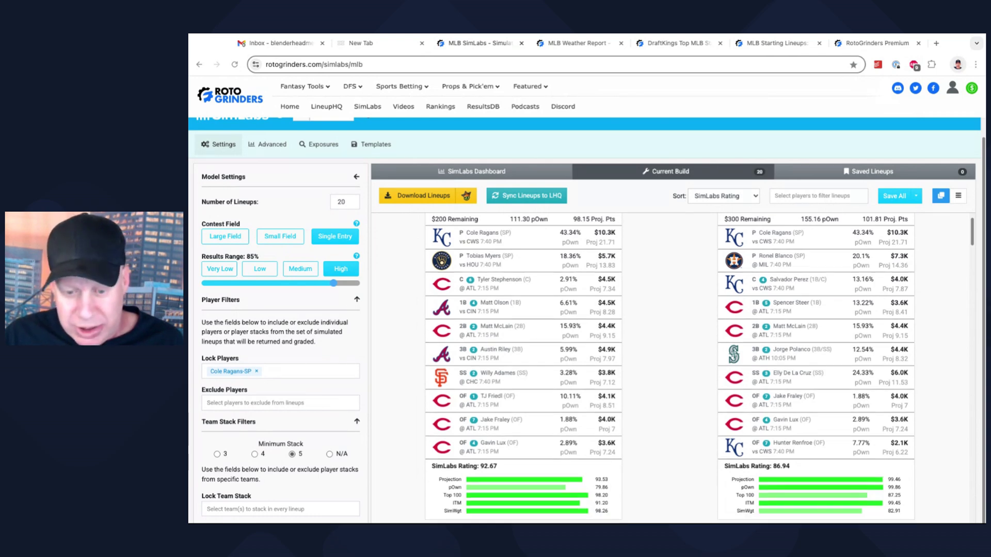
{"action": "scroll", "coordinate": [670, 369], "scroll_direction": "down", "scroll_amount": 7}
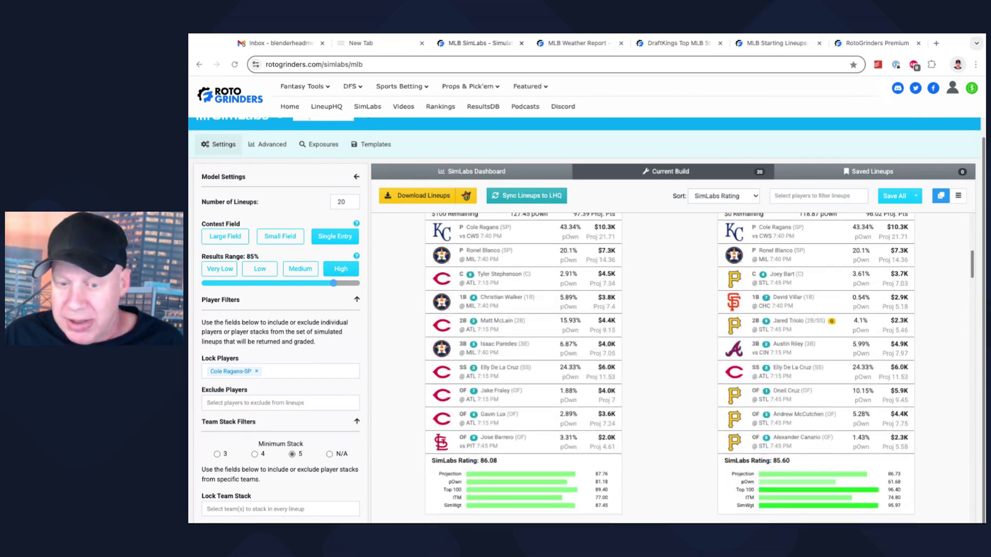
{"action": "scroll", "coordinate": [669, 368], "scroll_direction": "down", "scroll_amount": 2}
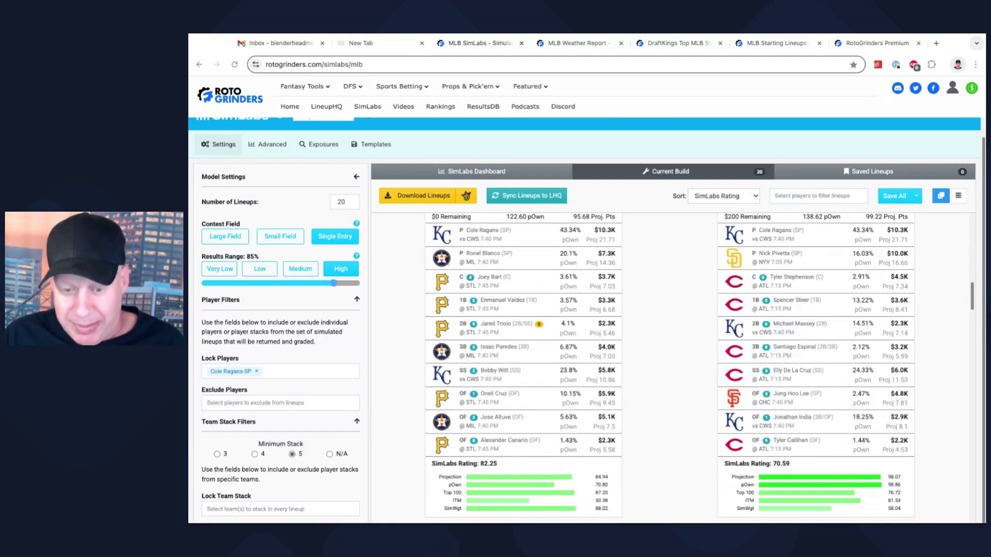
{"action": "scroll", "coordinate": [670, 368], "scroll_direction": "down", "scroll_amount": 3}
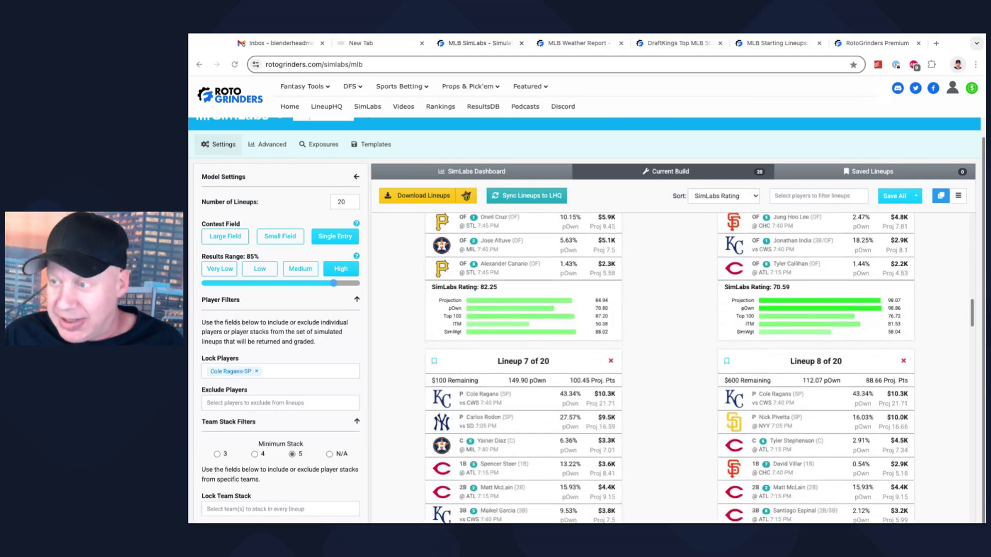
{"action": "scroll", "coordinate": [670, 369], "scroll_direction": "down", "scroll_amount": 5}
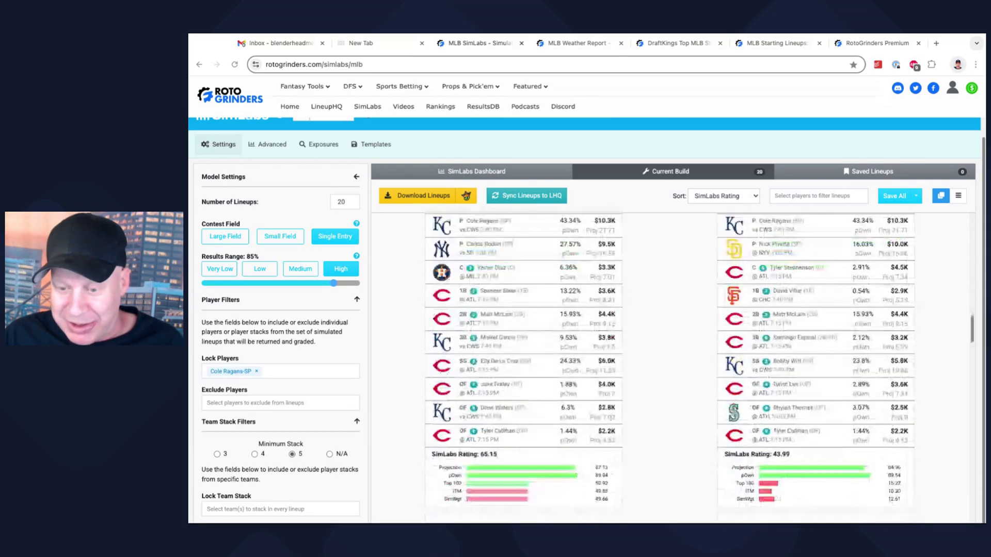
{"action": "scroll", "coordinate": [670, 368], "scroll_direction": "up", "scroll_amount": 20}
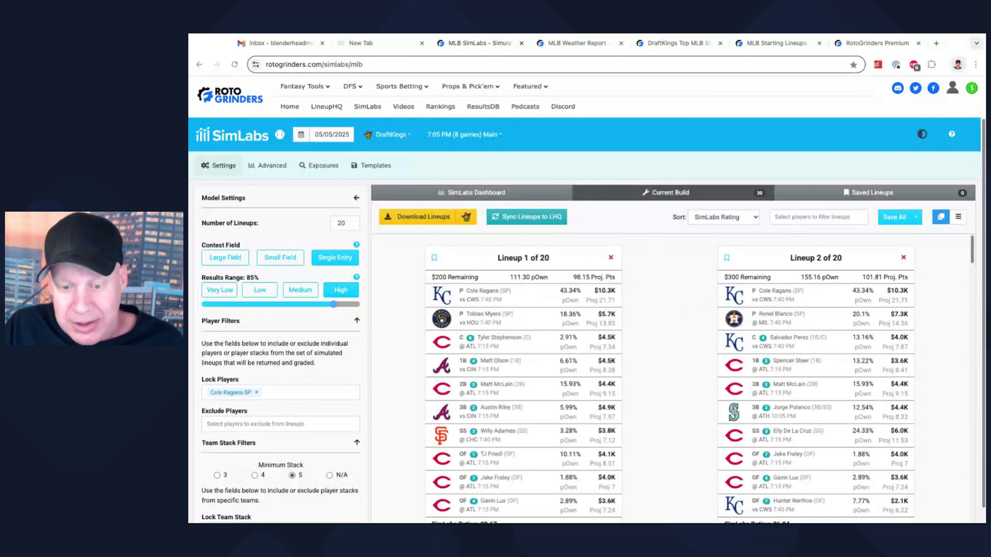
Step: Review lineups 1 and 2 once more and open the RotoGrinders Premium subscription plans page
{"action": "scroll", "coordinate": [669, 378], "scroll_direction": "down", "scroll_amount": 1}
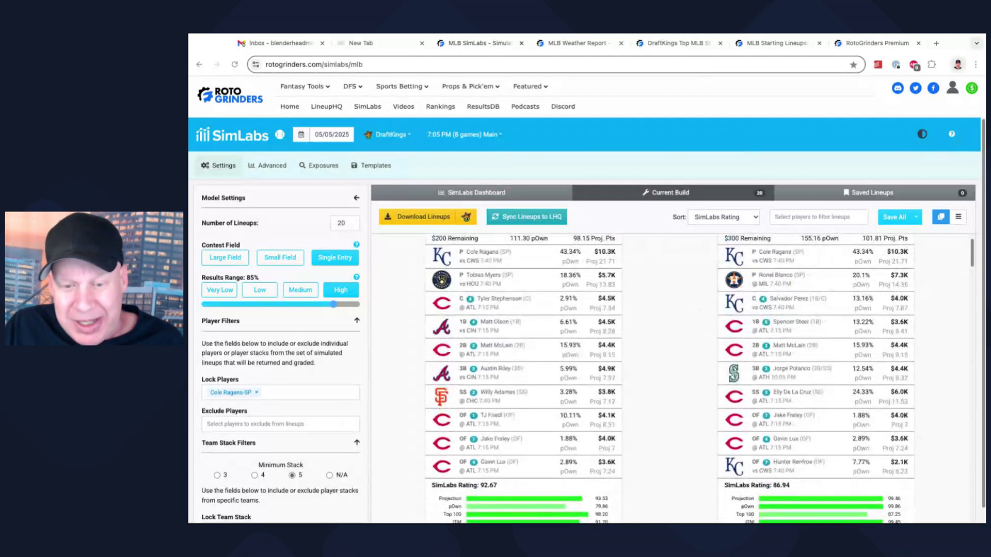
{"action": "scroll", "coordinate": [682, 342], "scroll_direction": "up", "scroll_amount": 1}
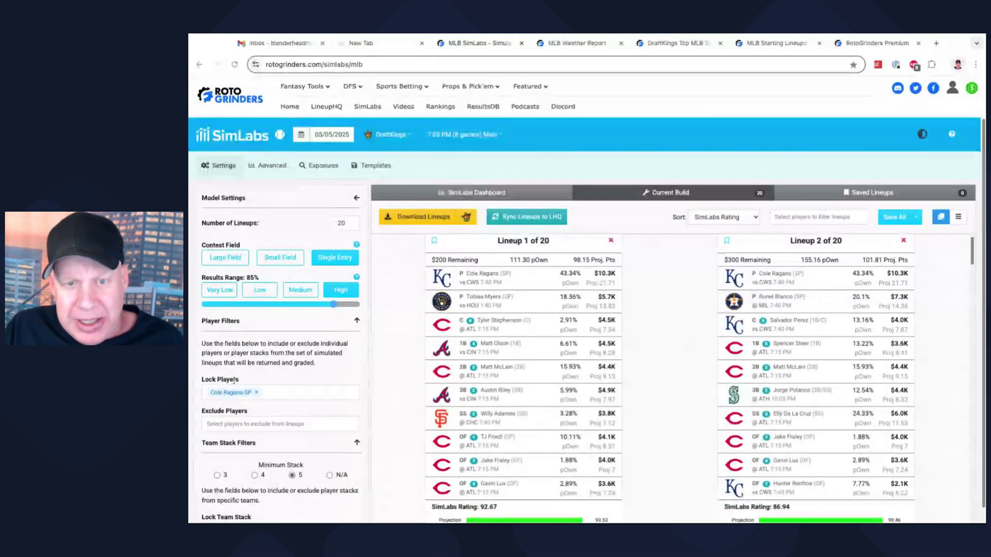
{"action": "scroll", "coordinate": [382, 413], "scroll_direction": "down", "scroll_amount": 1}
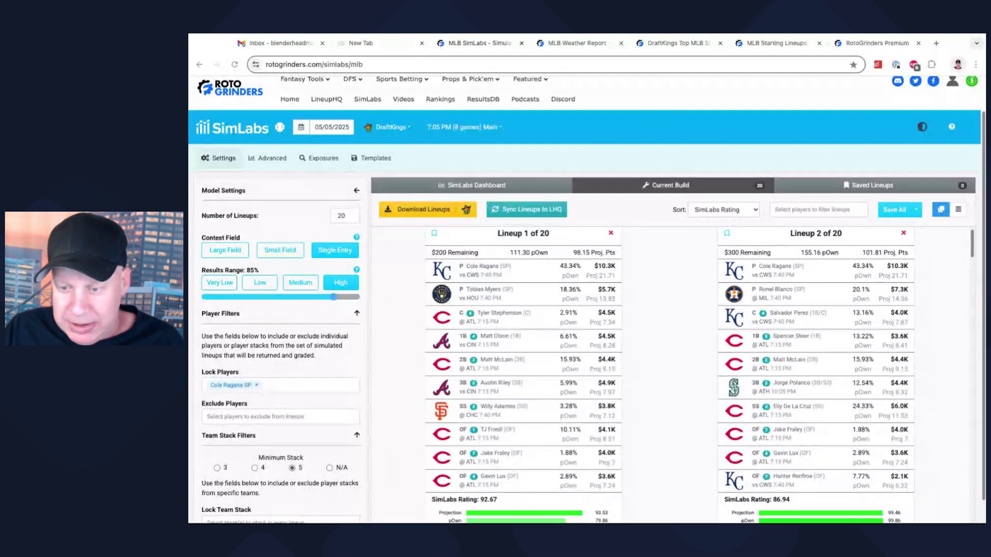
{"action": "scroll", "coordinate": [673, 375], "scroll_direction": "up", "scroll_amount": 1}
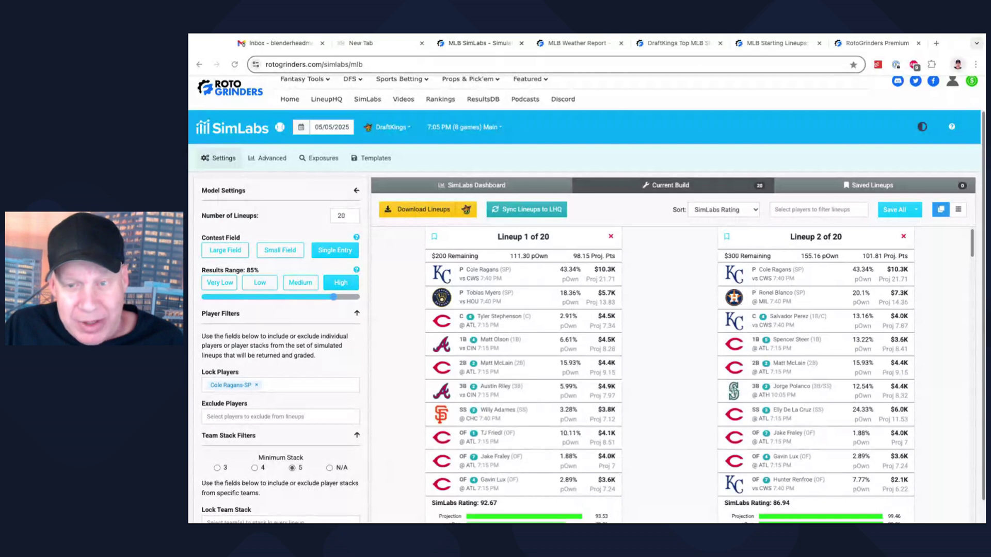
{"action": "scroll", "coordinate": [673, 375], "scroll_direction": "down", "scroll_amount": 1}
{"action": "scroll", "coordinate": [673, 375], "scroll_direction": "up", "scroll_amount": 2}
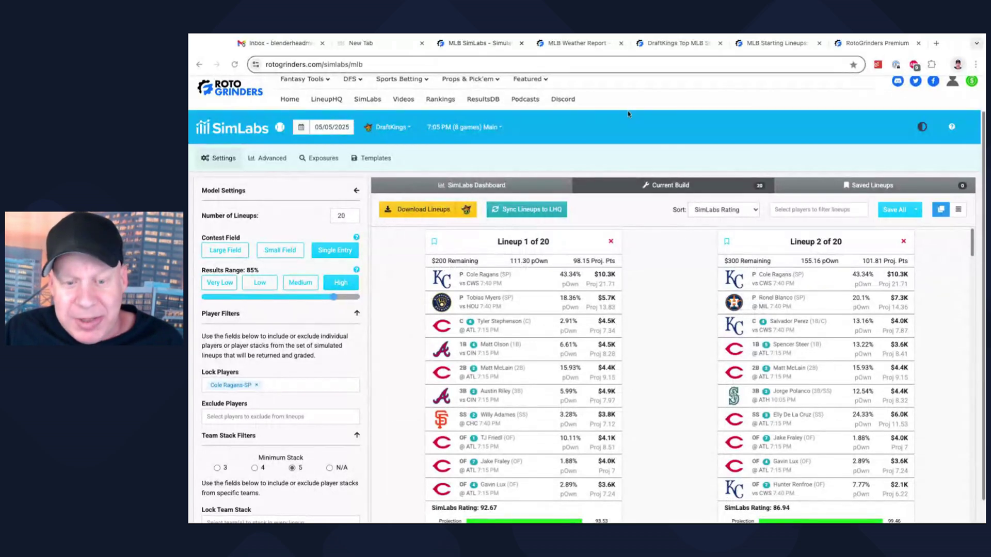
{"action": "left_click", "coordinate": [891, 44]}
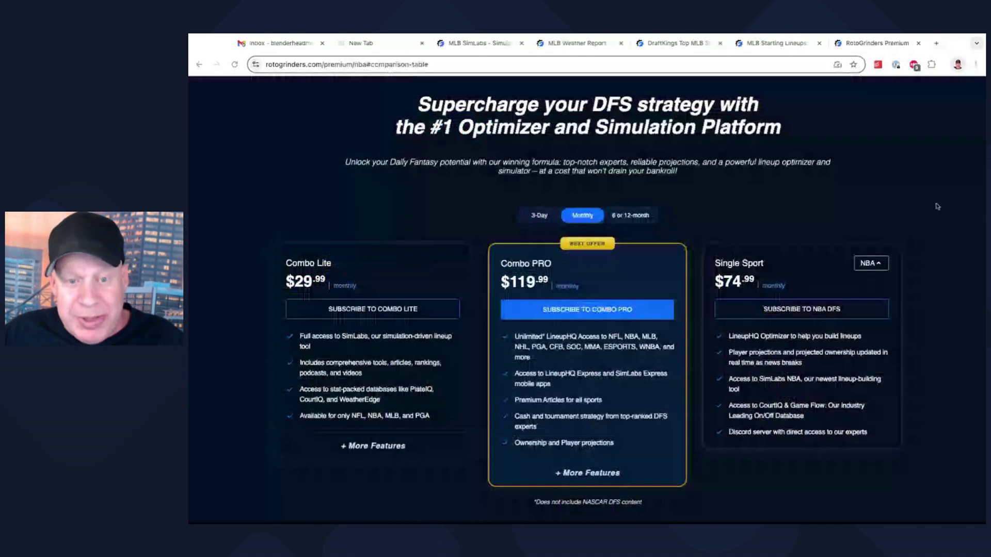